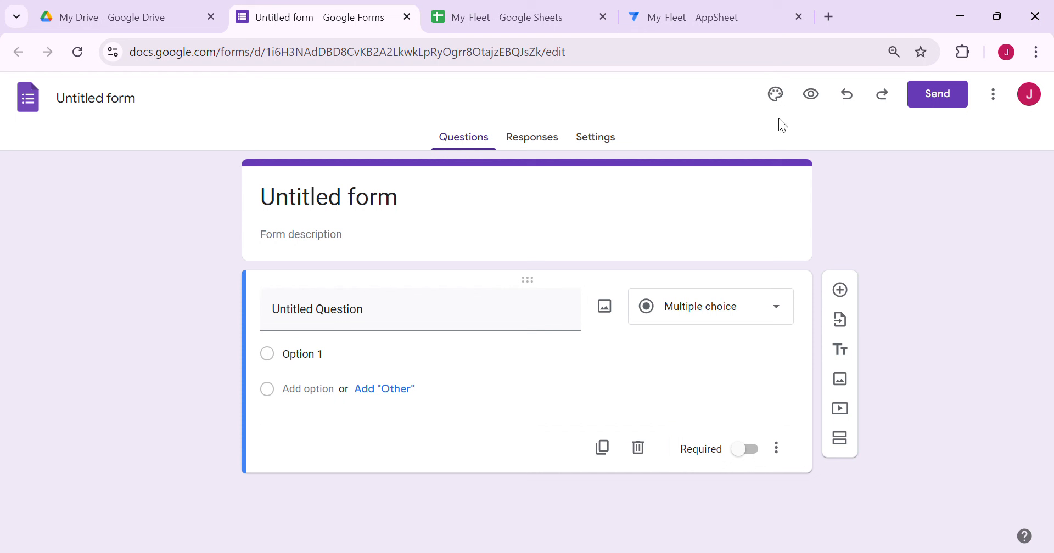
Rename the untitled form to Fleet_Photos
click(146, 102)
text(Fl)
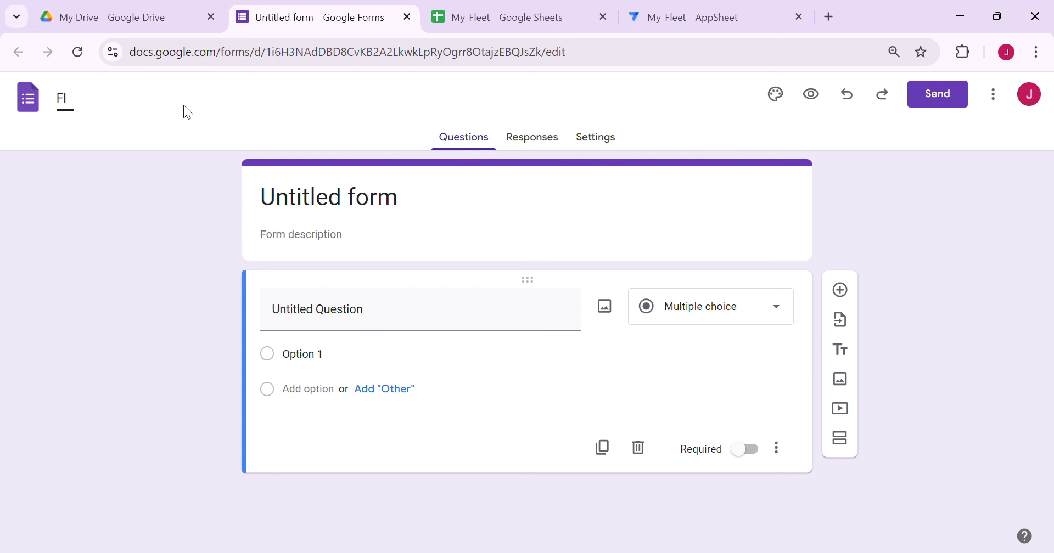
text(eet_Photos)
key(Tab)
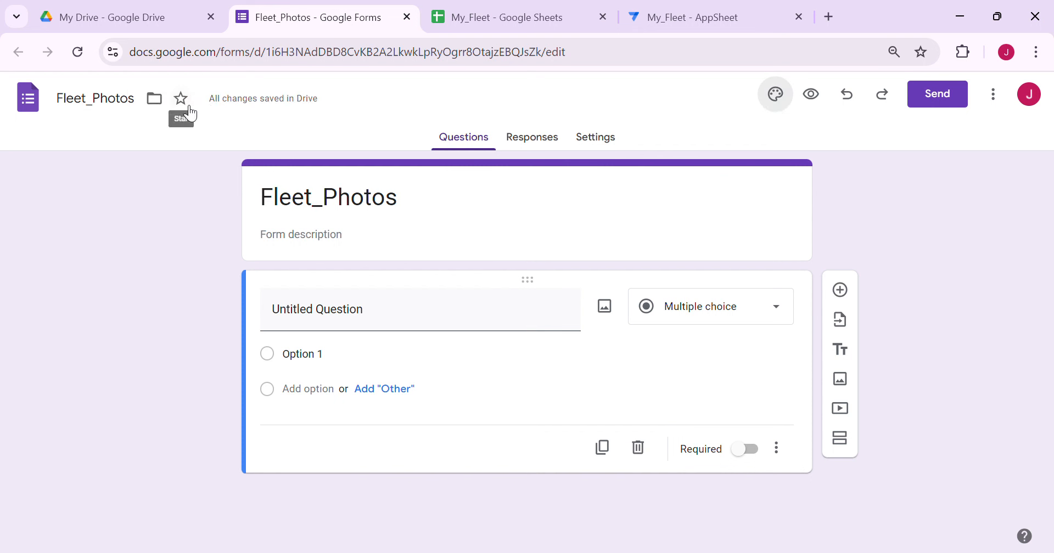
Make the first question a short-answer question titled Link_ID and add a second question
click(747, 321)
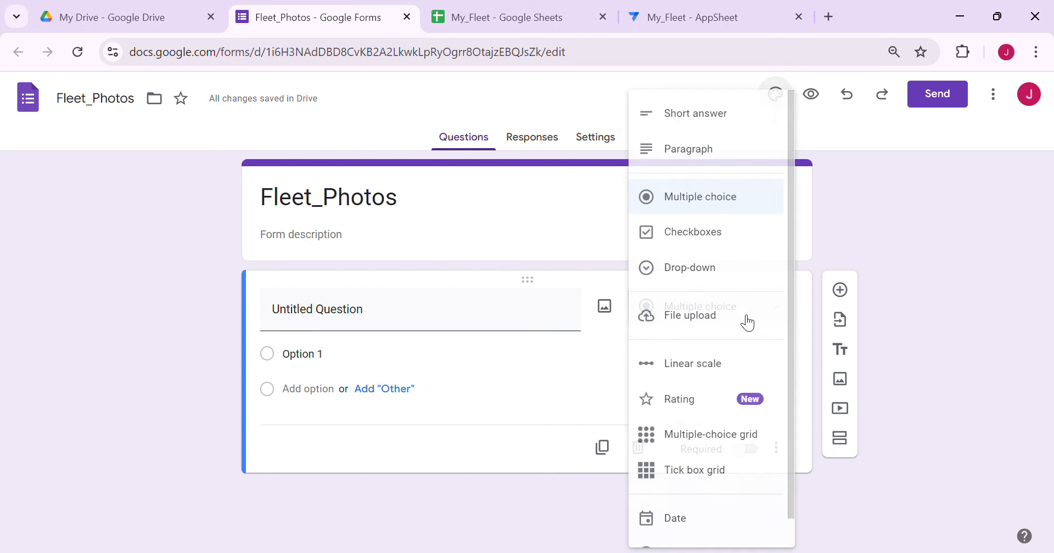
click(711, 103)
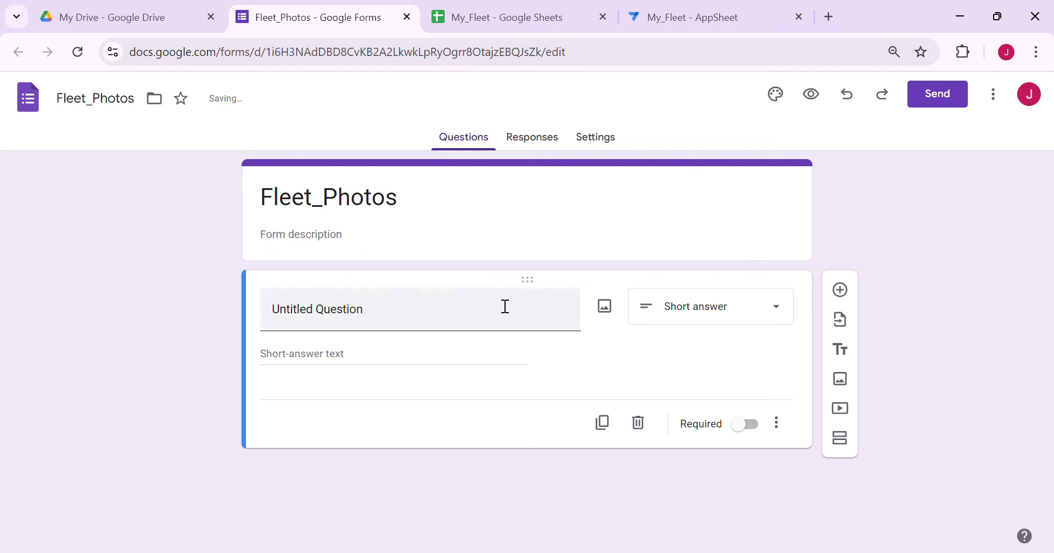
click(345, 316)
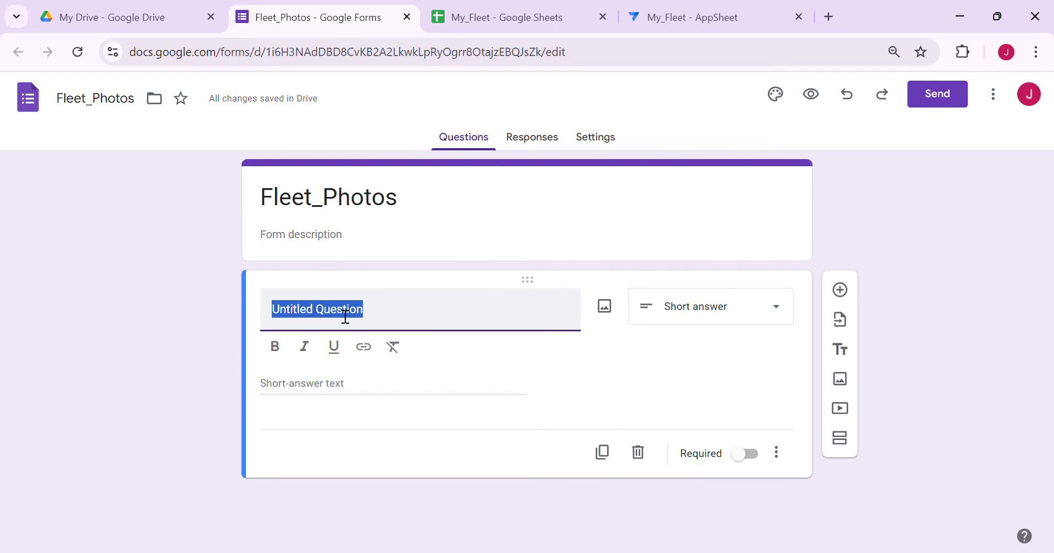
text(Link)
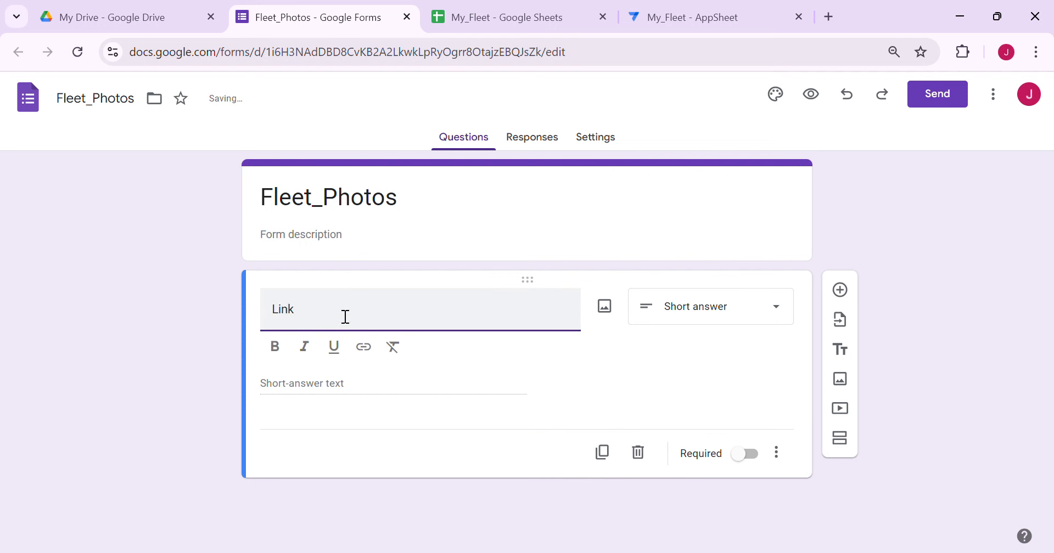
text(_ID)
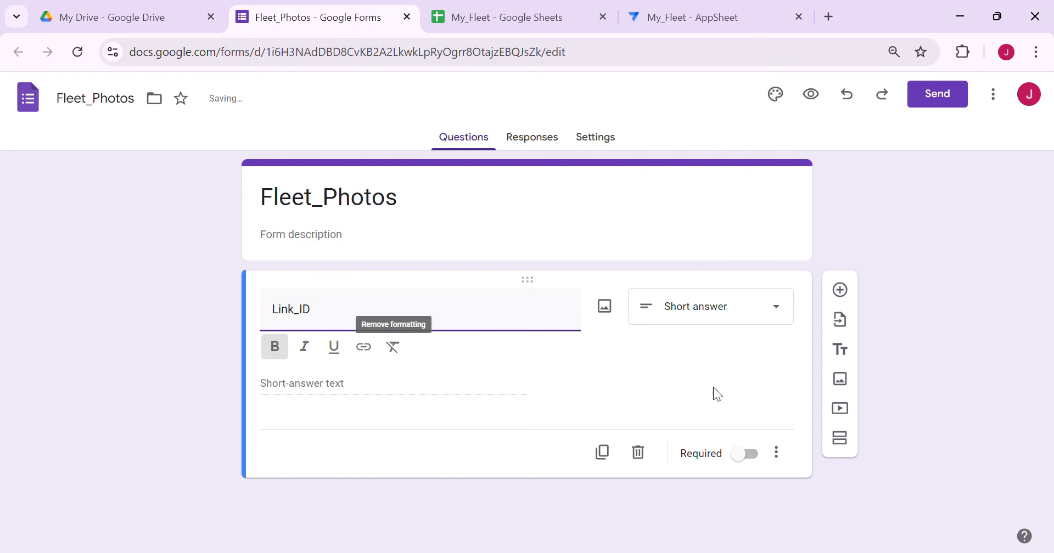
click(840, 290)
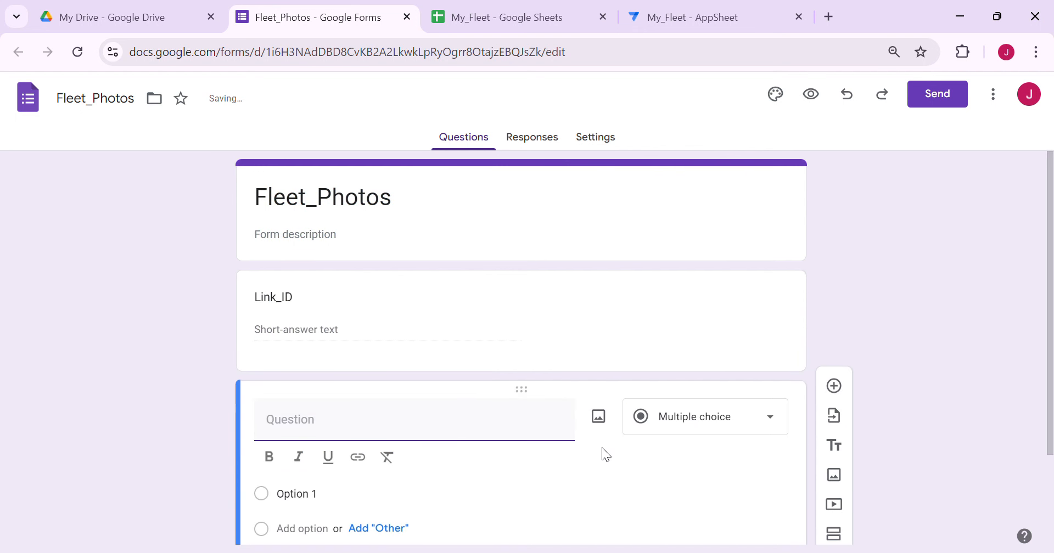
Turn the new question into a File upload question titled Photo
click(717, 431)
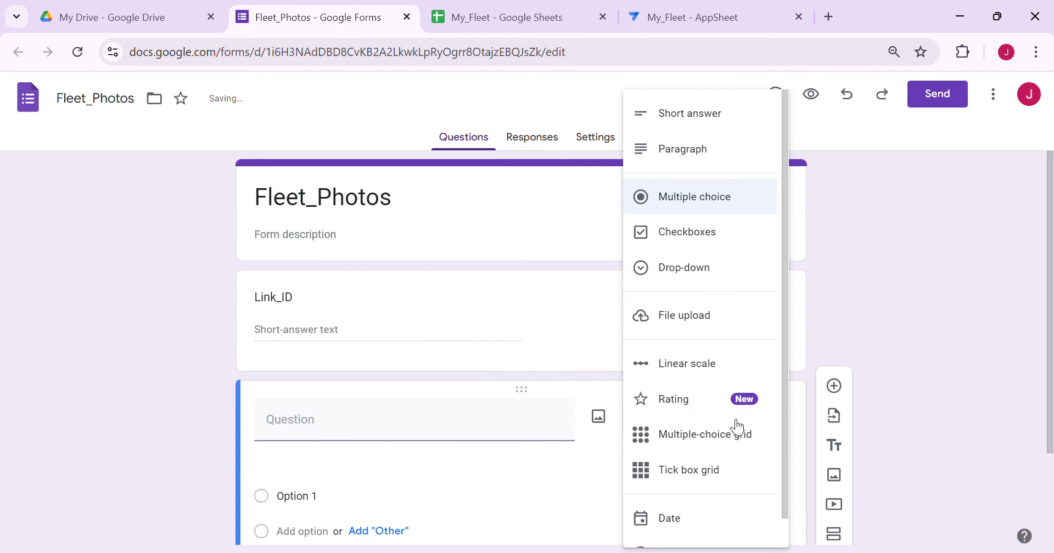
click(727, 328)
click(758, 500)
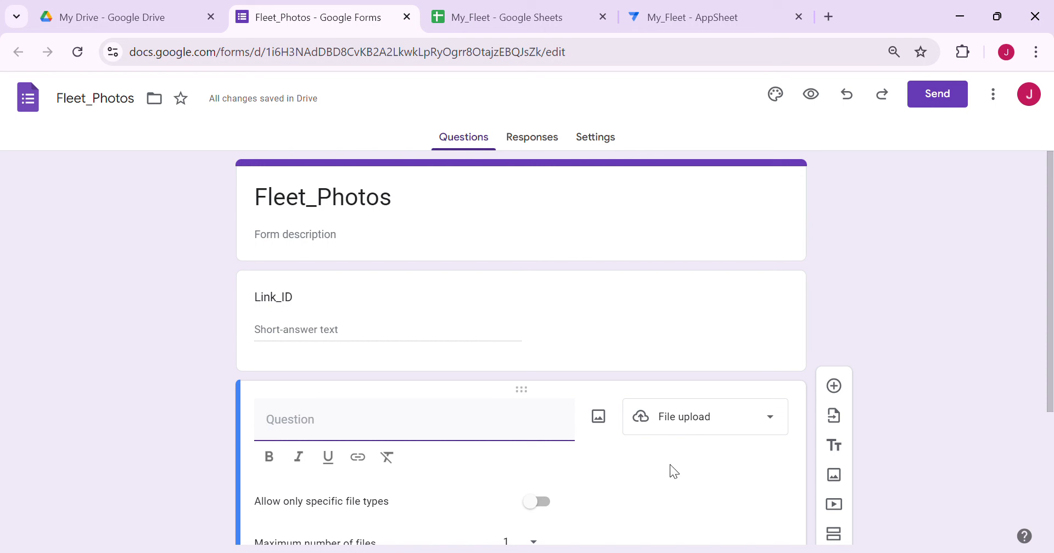
text(Photo)
Restrict Photo uploads to images only, with up to 10 files of 100 MB each
scroll(523, 412, down, 3)
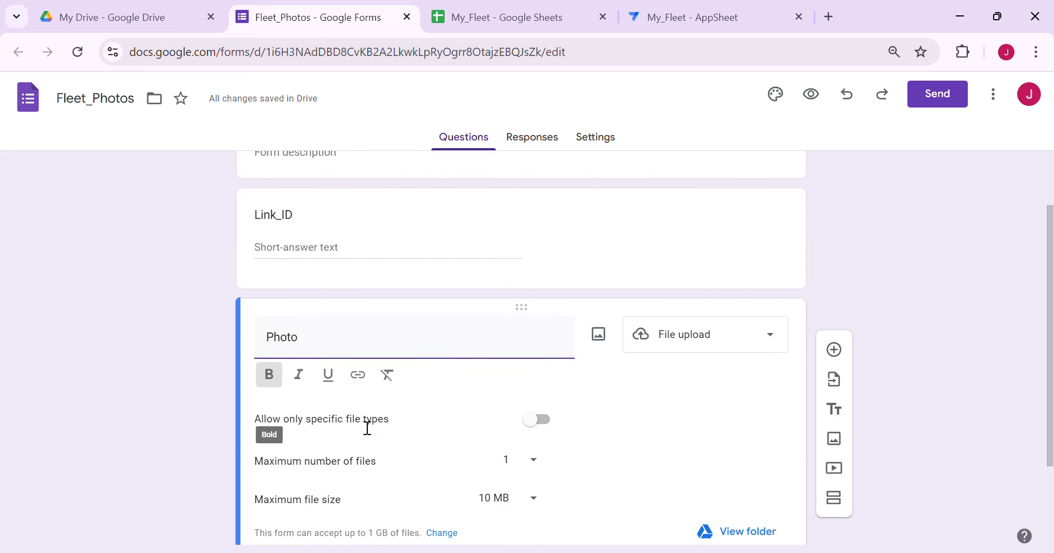
click(535, 420)
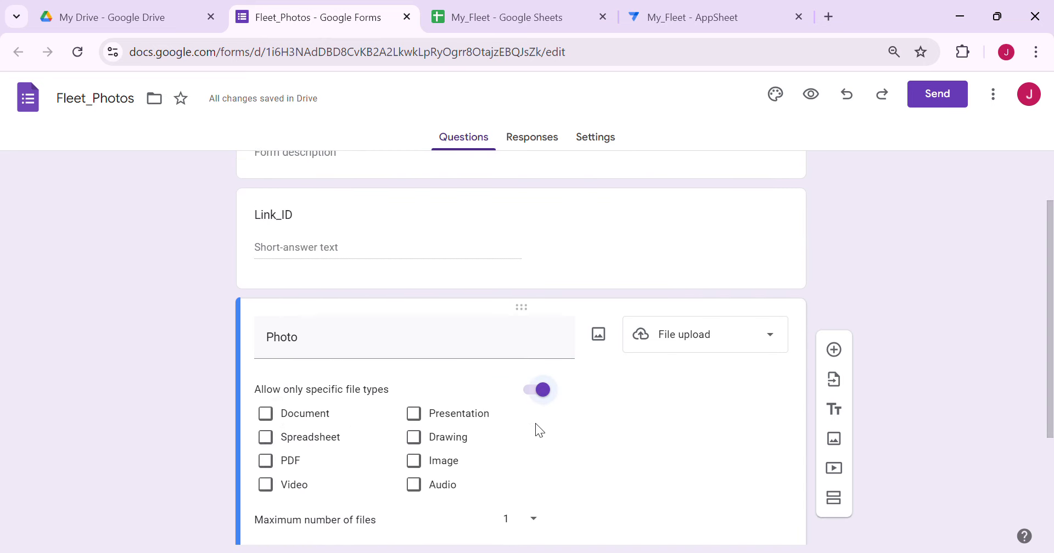
click(436, 461)
scroll(494, 428, down, 3)
scroll(552, 406, down, 1)
click(536, 355)
click(524, 425)
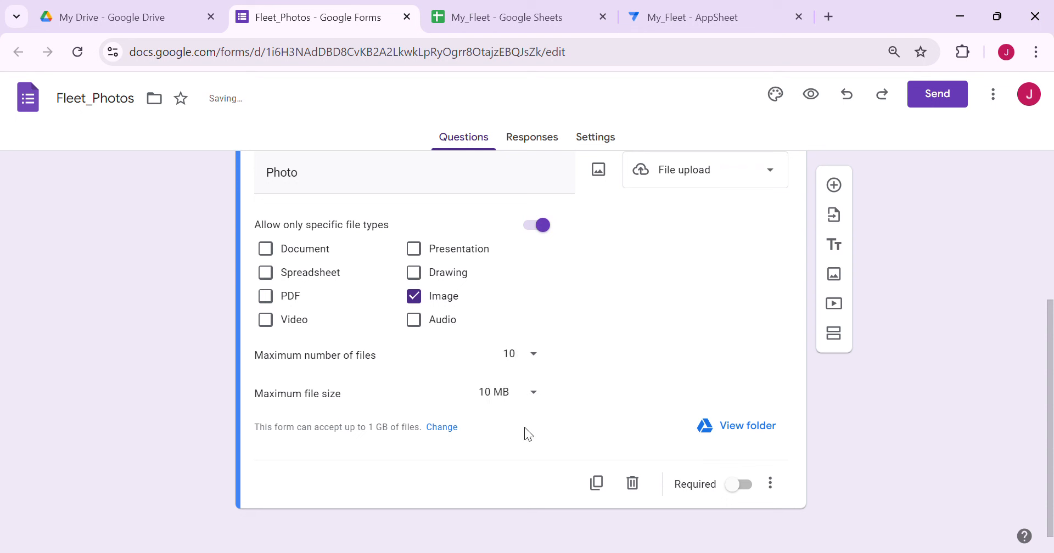
click(527, 397)
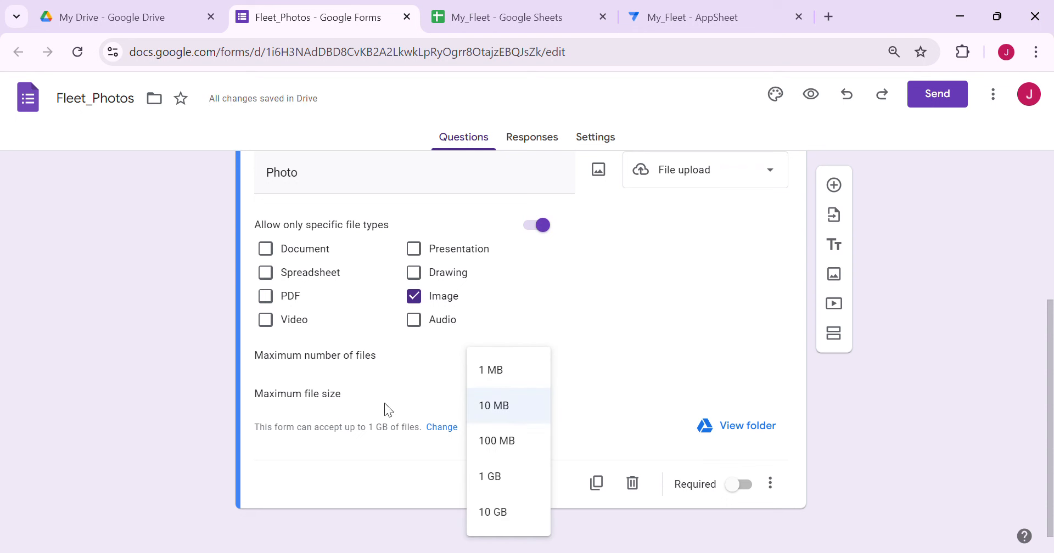
click(519, 456)
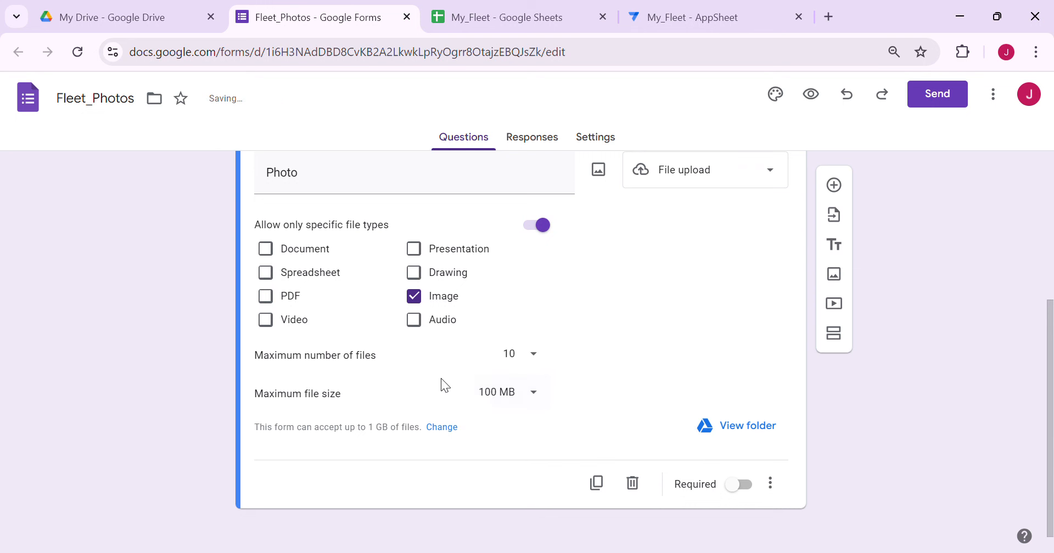
scroll(619, 387, up, 5)
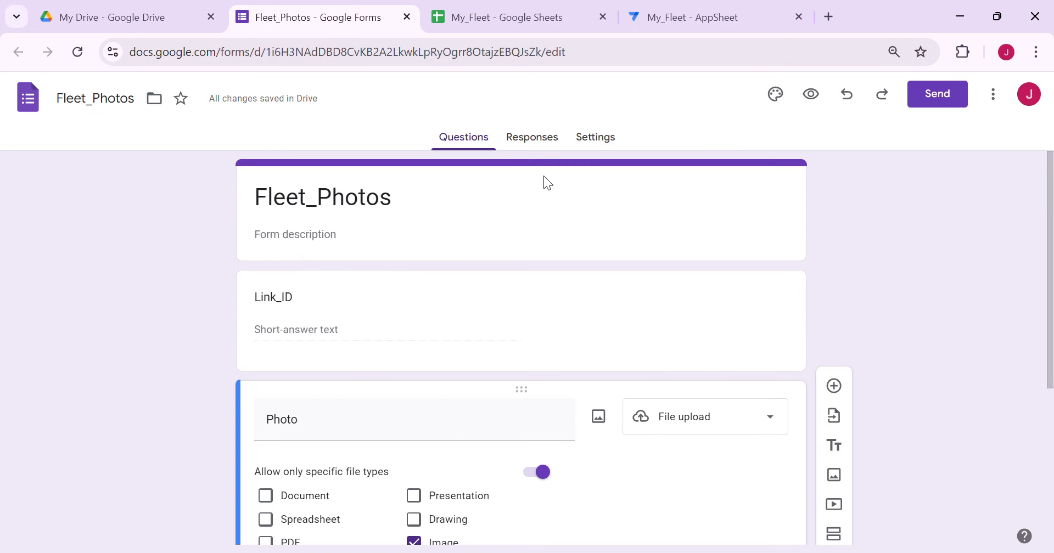
Turn off the submit-another-response link and set the confirmation message to 'Success! Click the link to go back to AppSheet'
click(595, 140)
scroll(577, 268, down, 7)
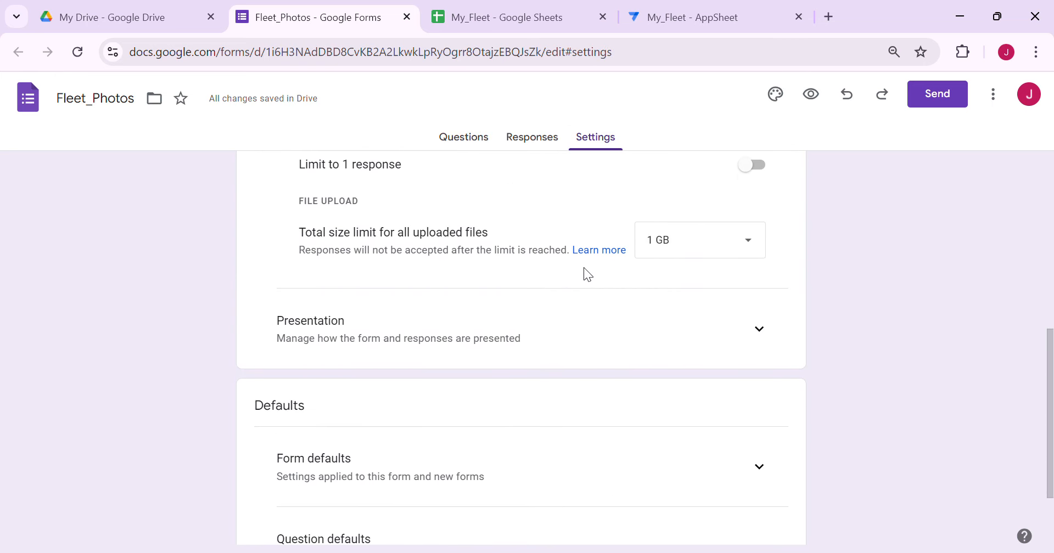
click(763, 336)
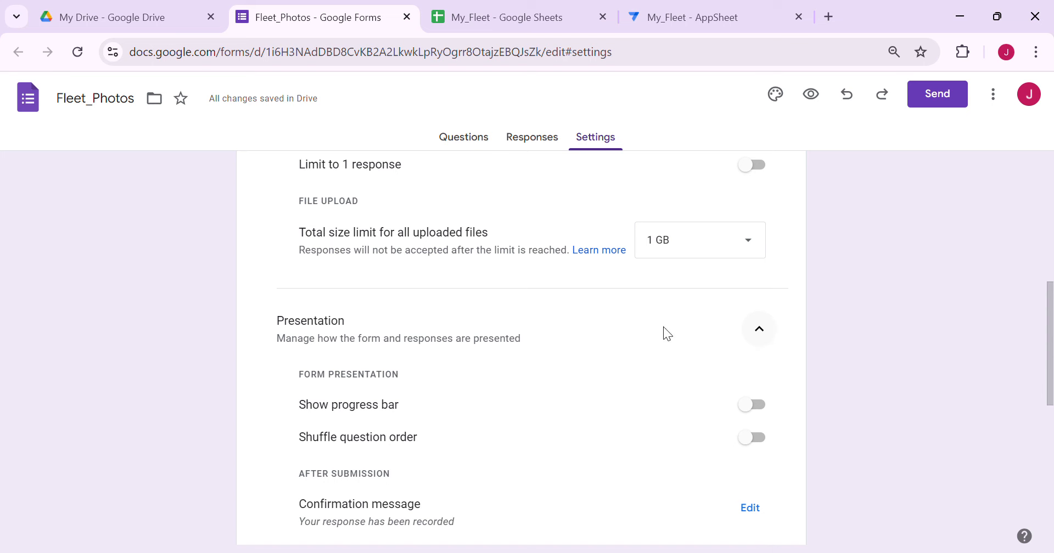
scroll(600, 339, down, 3)
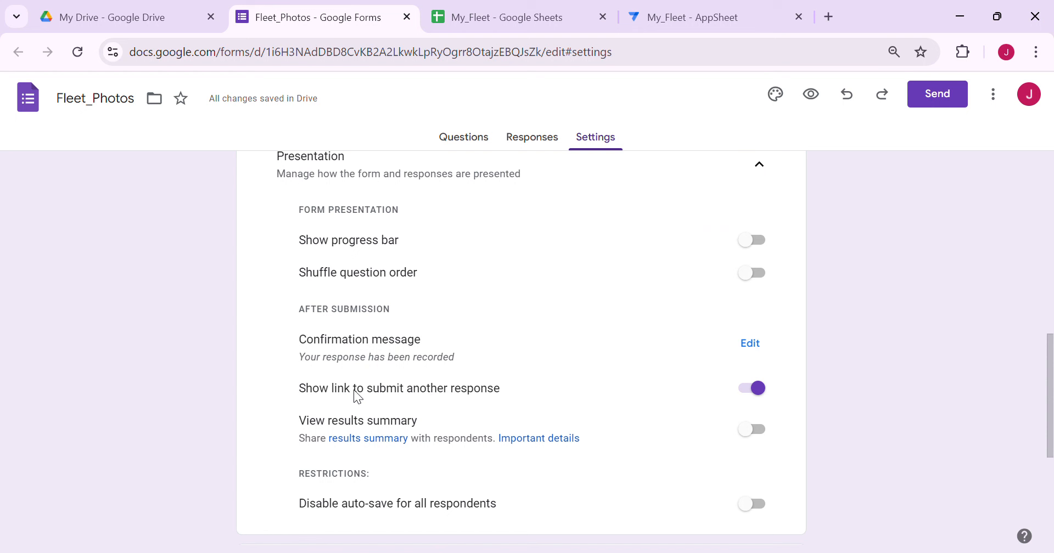
click(760, 390)
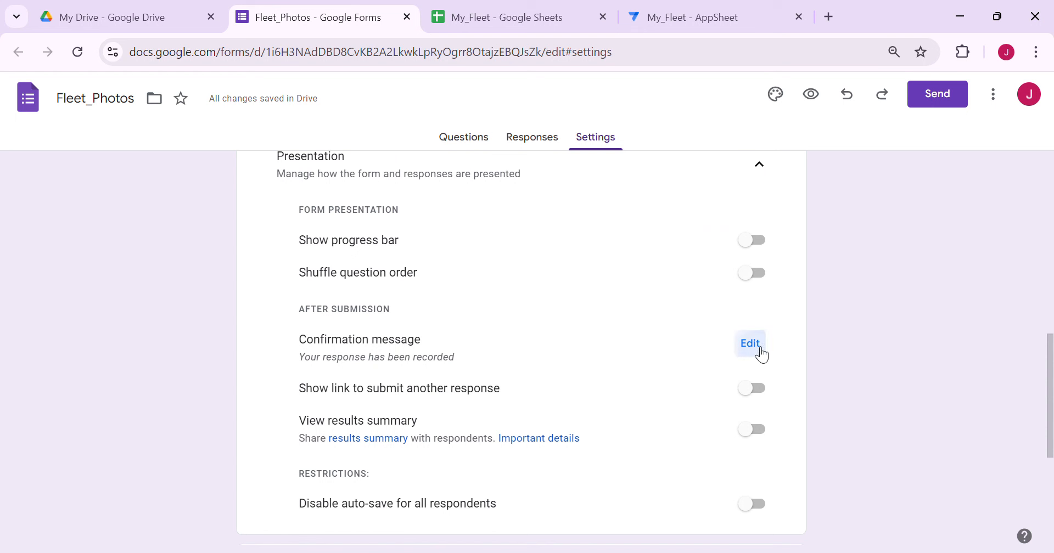
click(755, 350)
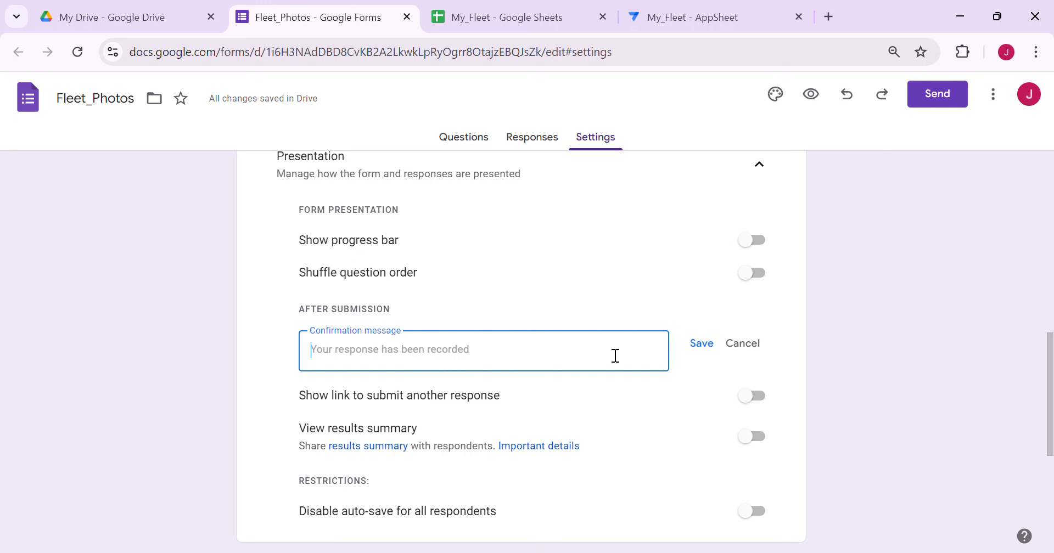
text(Succ)
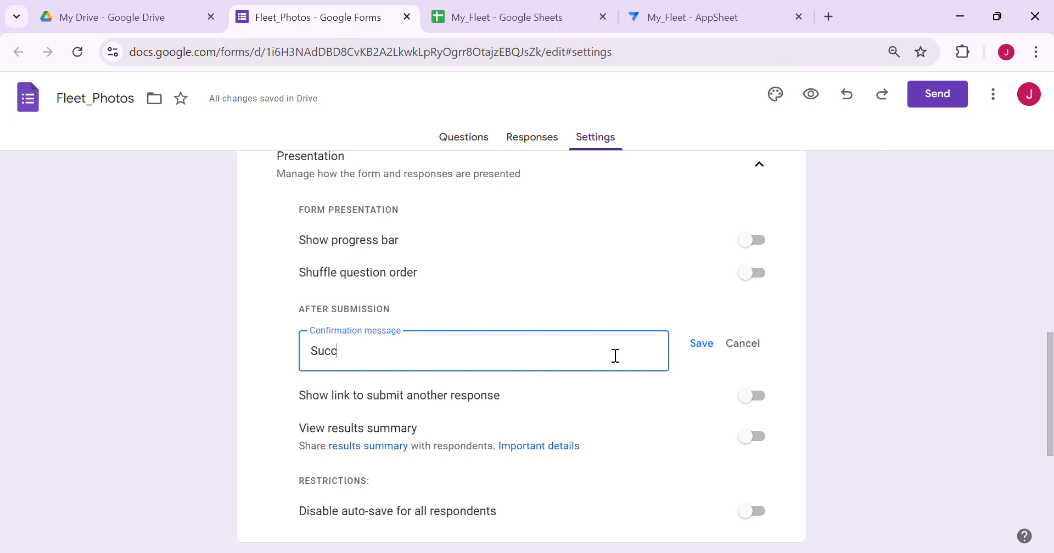
text(ess! Click the link )
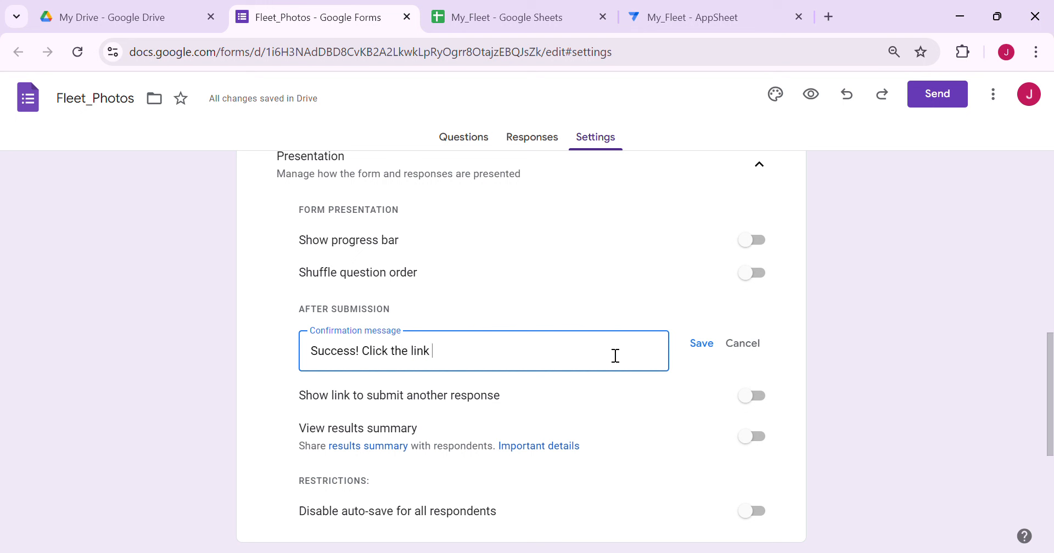
text(to go back to AppShee)
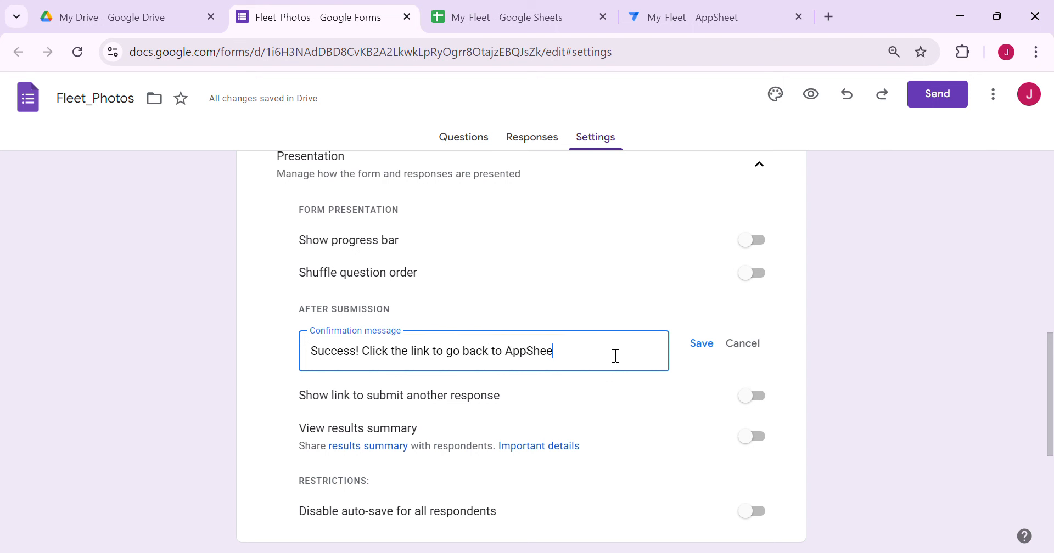
text(t)
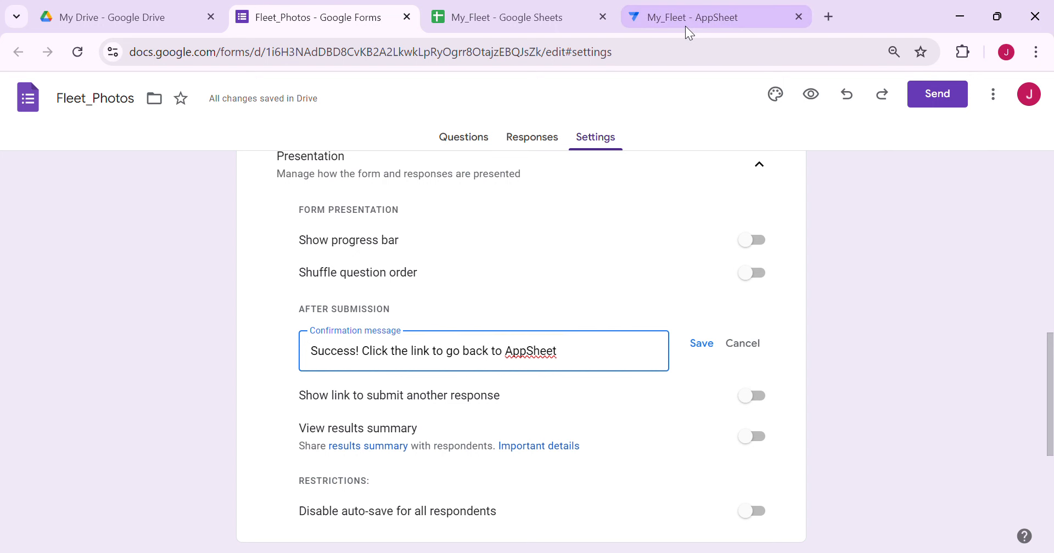
Select the Fleet view's app link URL under its Behavior settings in AppSheet
click(685, 25)
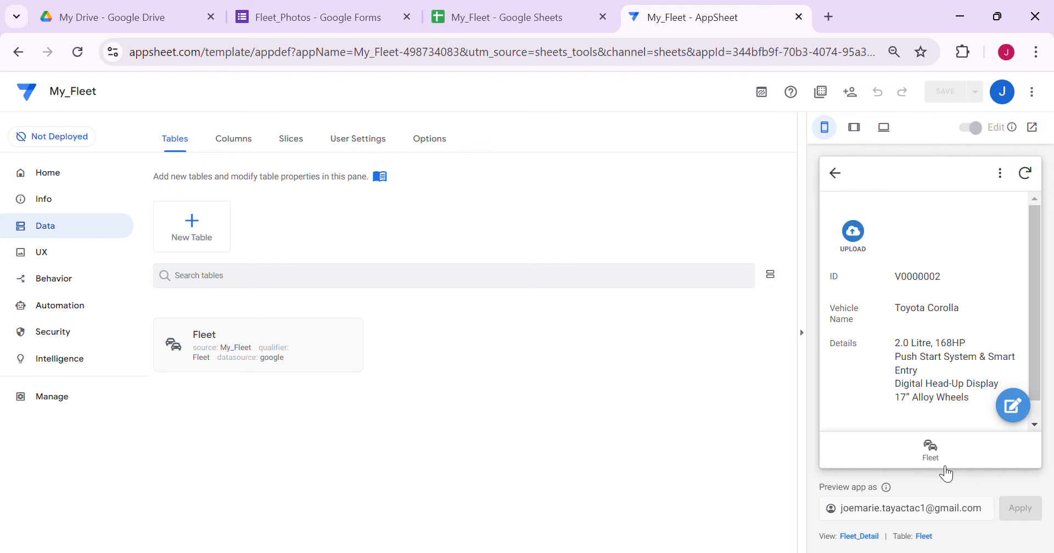
click(931, 451)
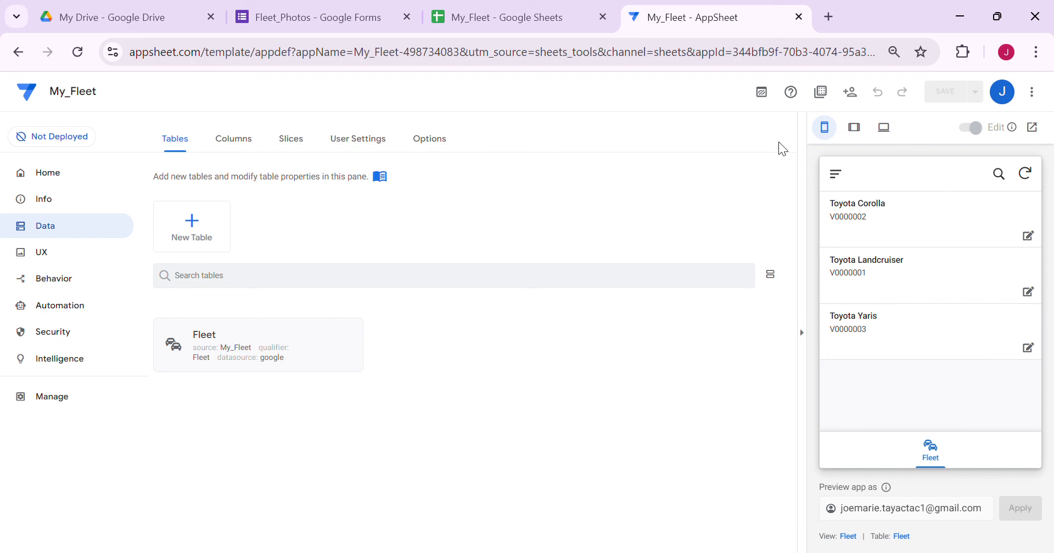
click(854, 536)
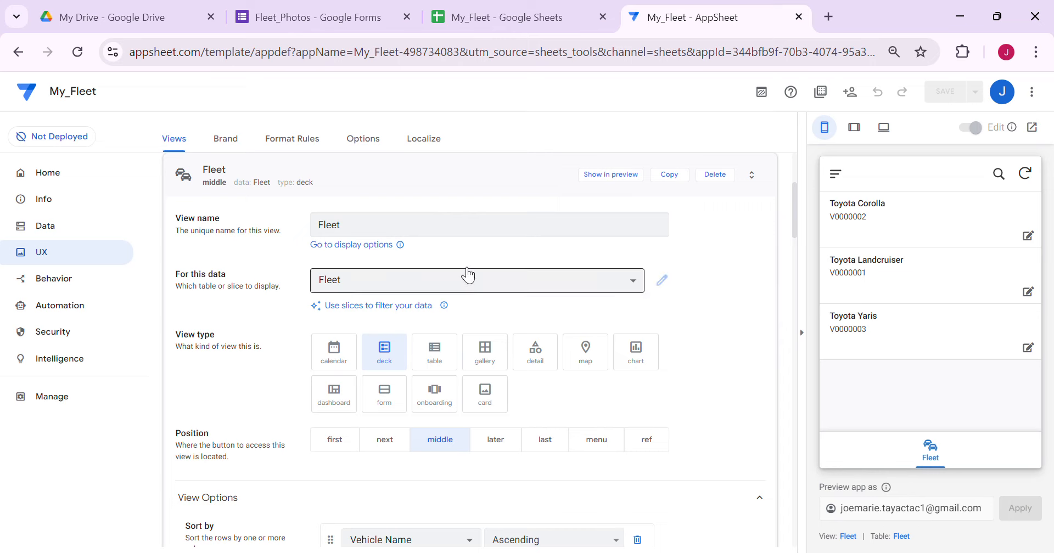
scroll(468, 275, down, 20)
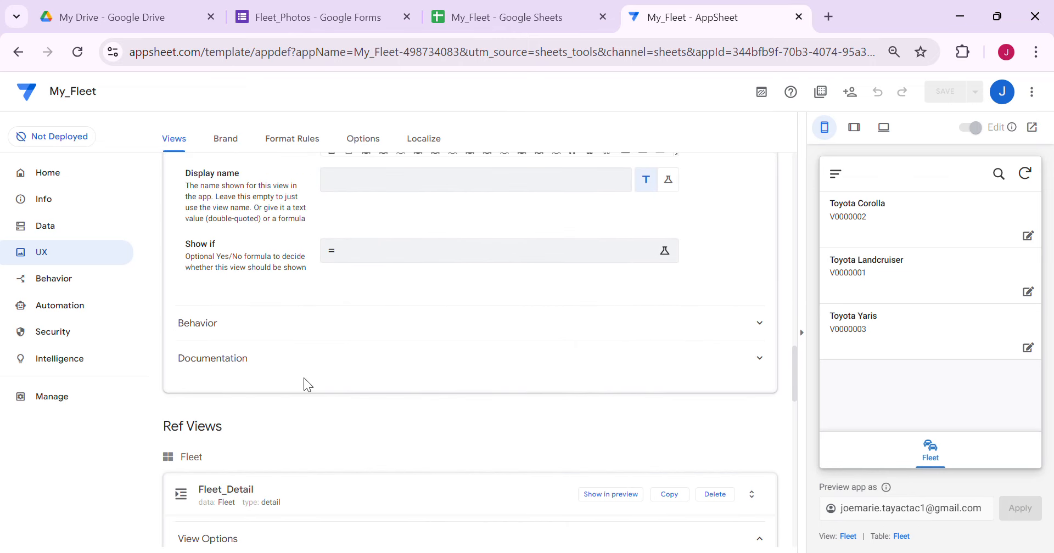
click(304, 324)
scroll(436, 397, down, 2)
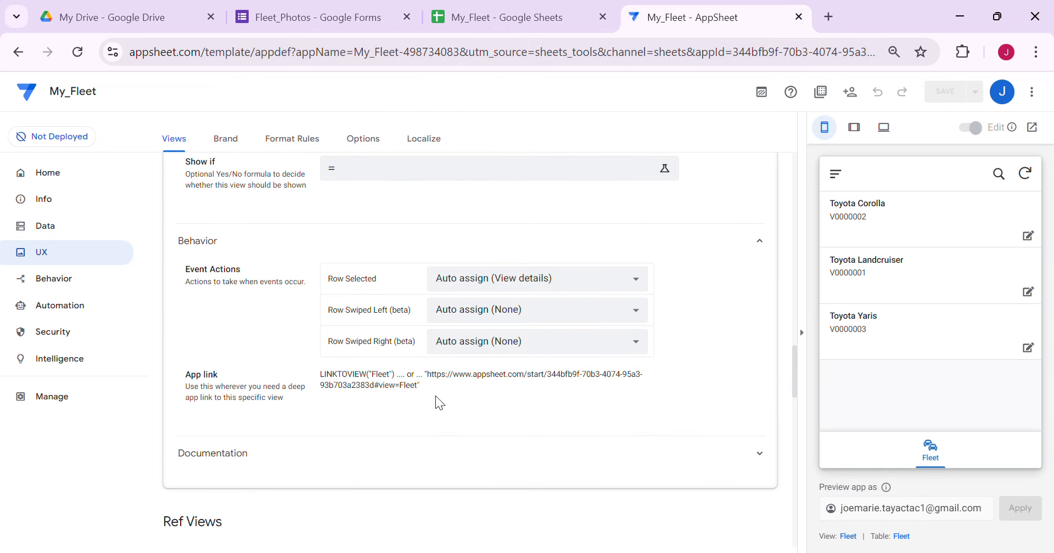
drag(432, 374, 536, 410)
click(318, 17)
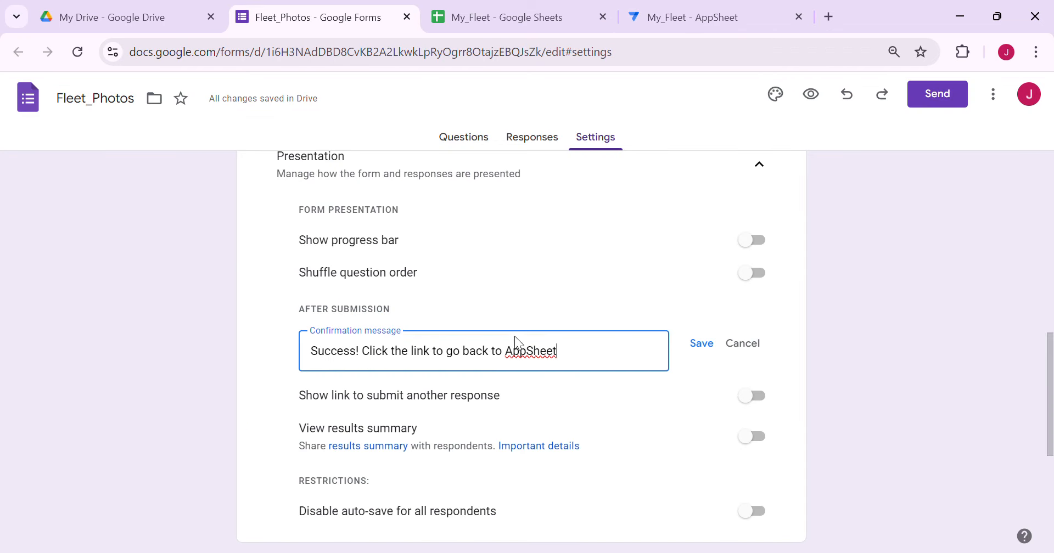
Paste the AppSheet Fleet view link on a new line of the confirmation message, strip its quotes, and save
key(Return)
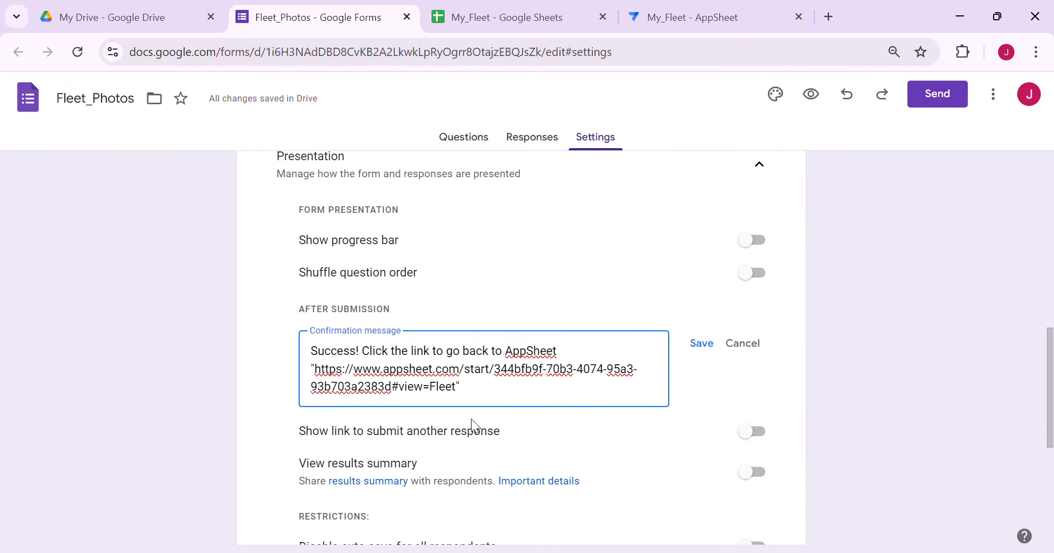
click(473, 395)
key(BackSpace)
click(708, 348)
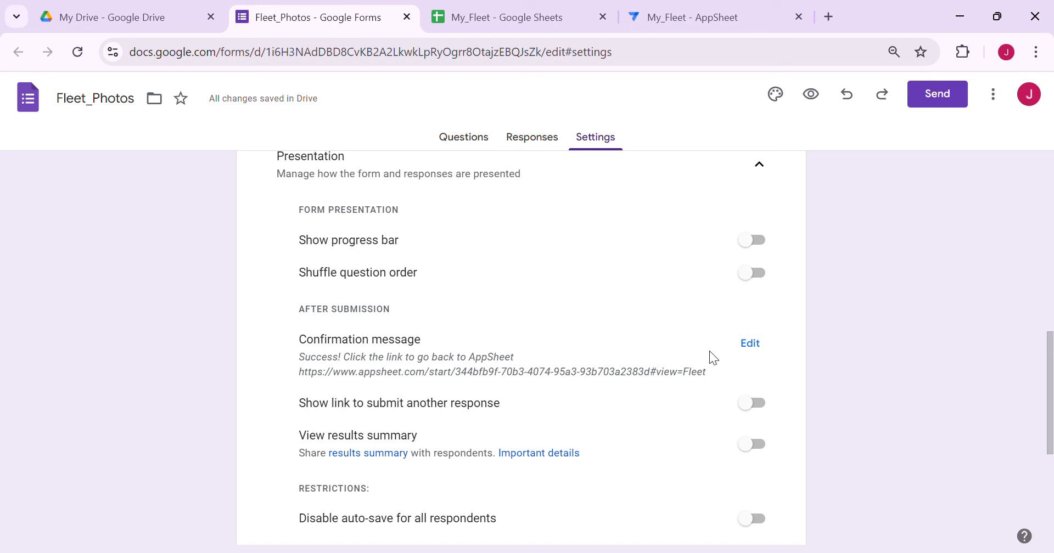
click(490, 144)
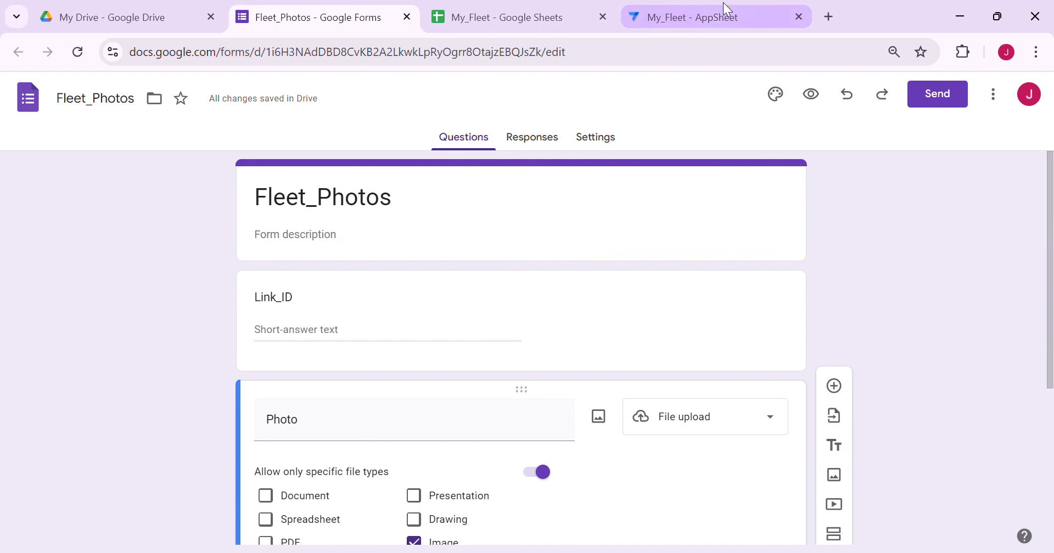
Check Toyota Corolla's vehicle ID in the AppSheet preview against the form's Link_ID question
click(716, 16)
click(921, 219)
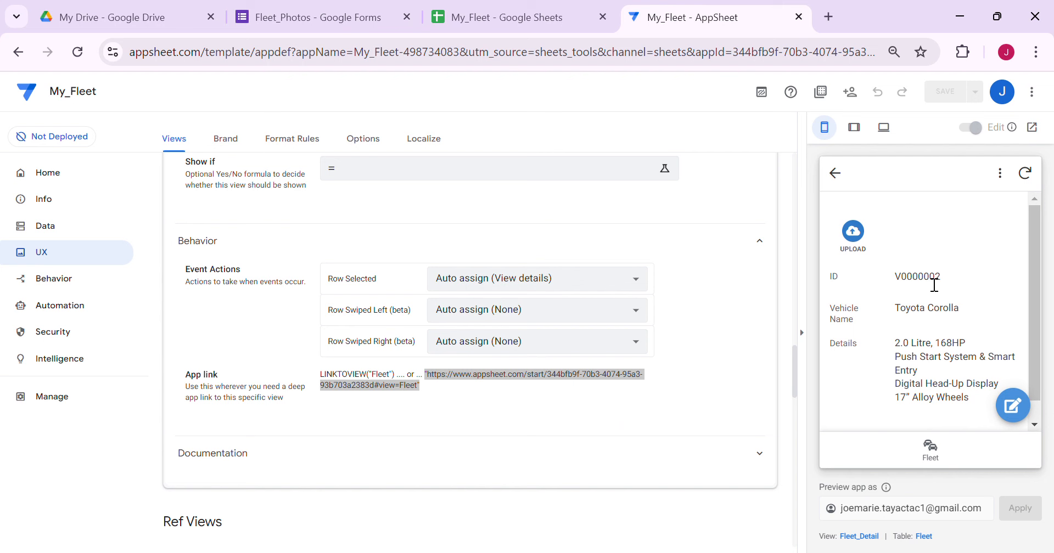
drag(840, 275, 942, 278)
click(318, 22)
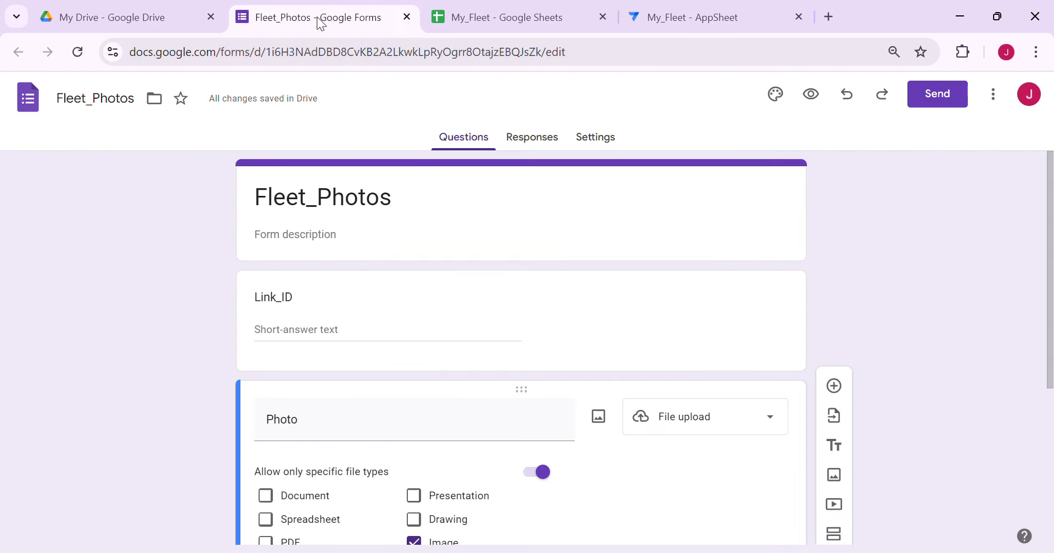
click(347, 329)
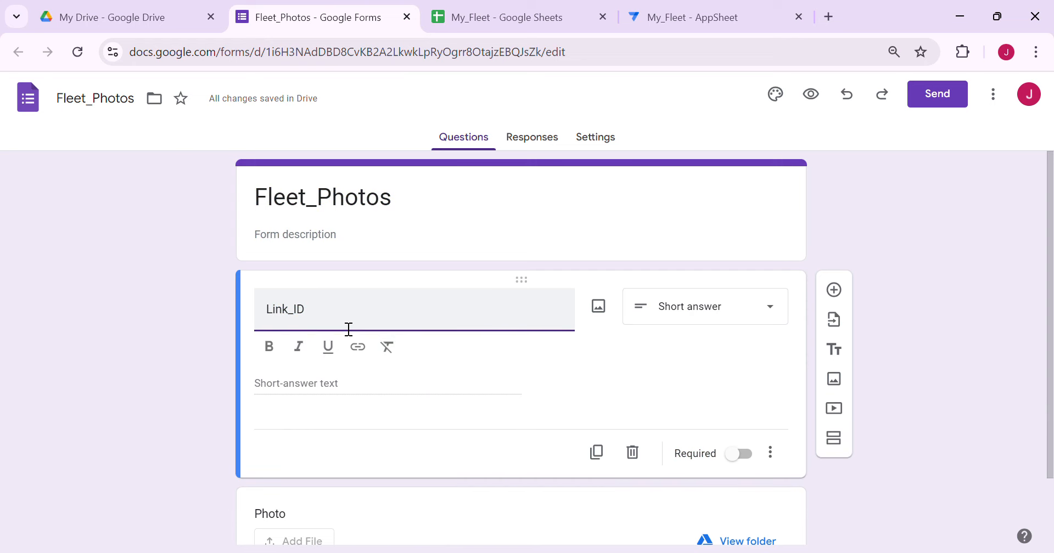
click(741, 17)
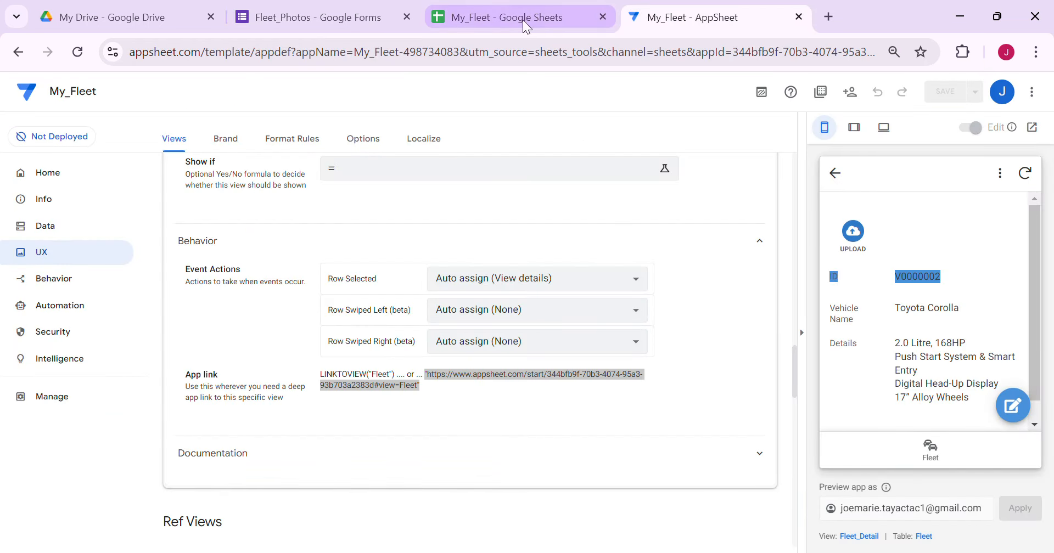
click(343, 15)
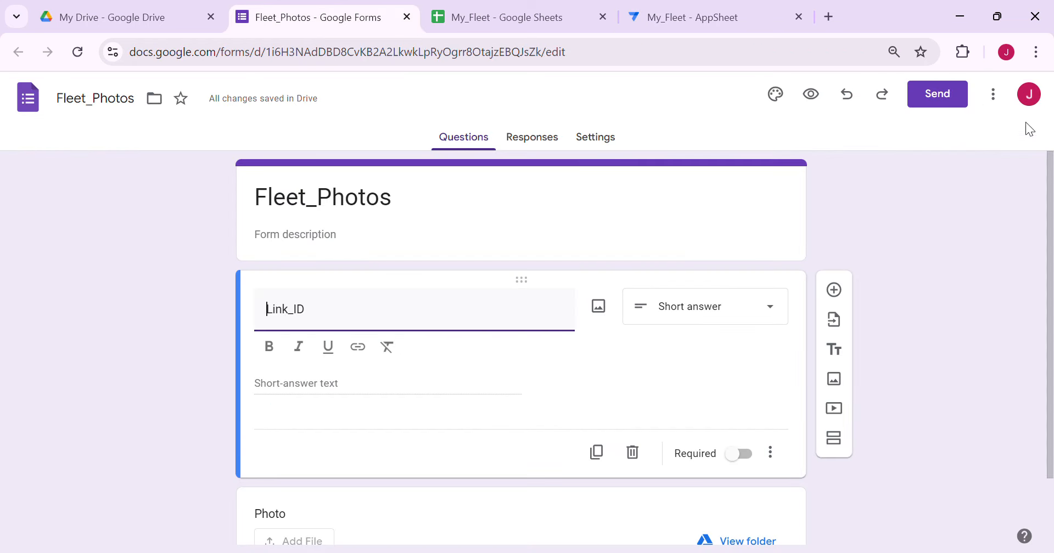
Generate a pre-filled form link with Link_ID 'fwfwff' and copy it
click(1006, 101)
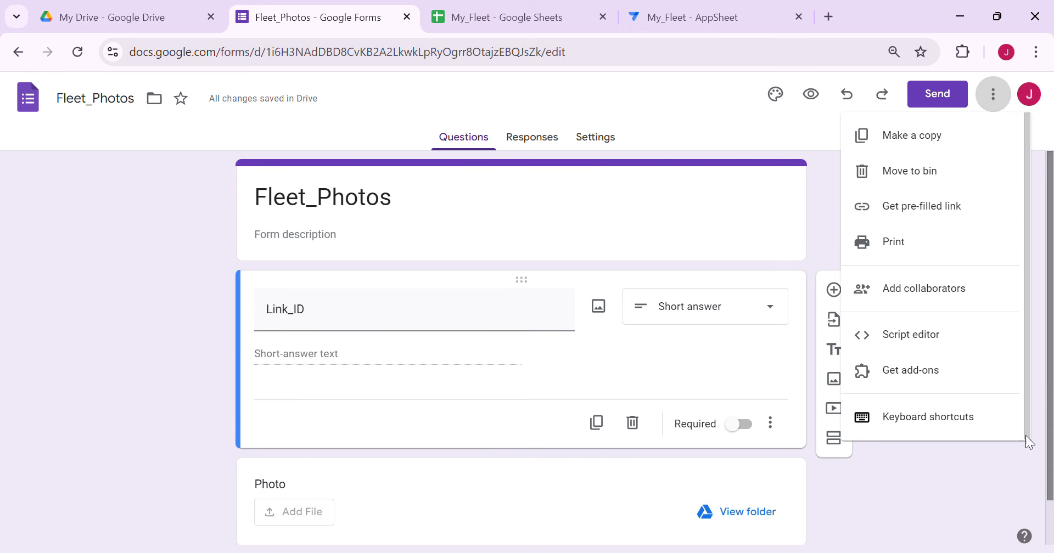
click(937, 216)
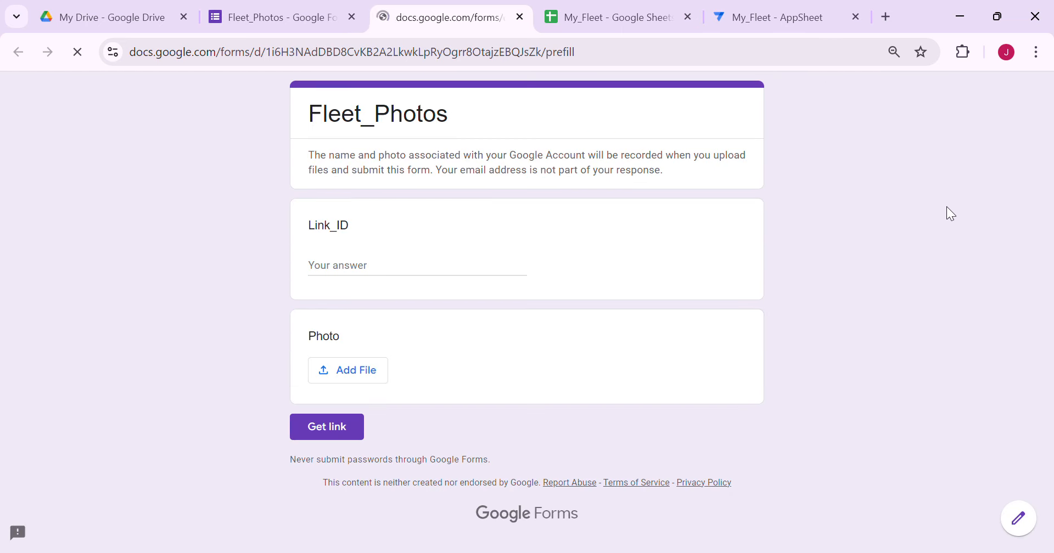
click(408, 265)
text(fwfwff)
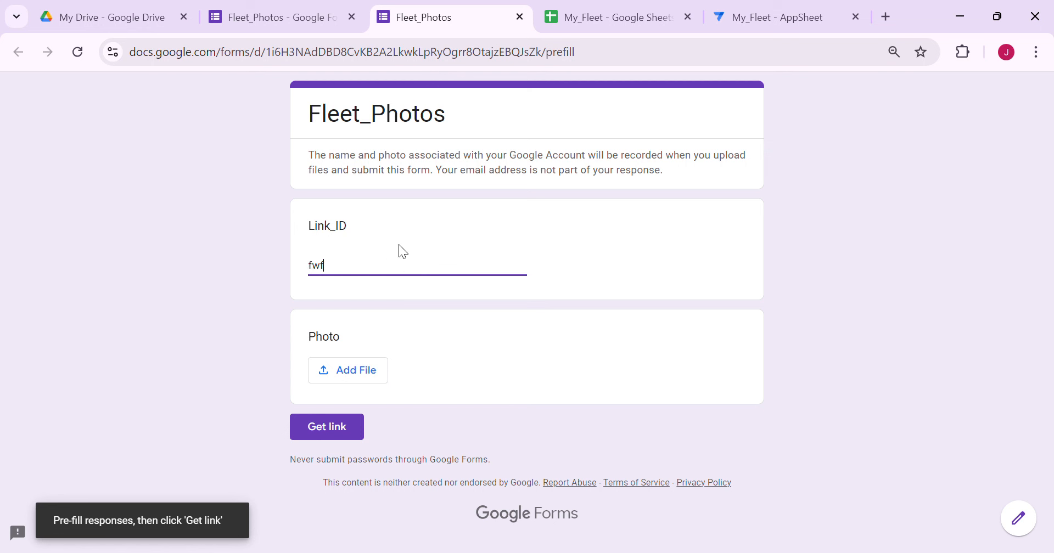
click(326, 431)
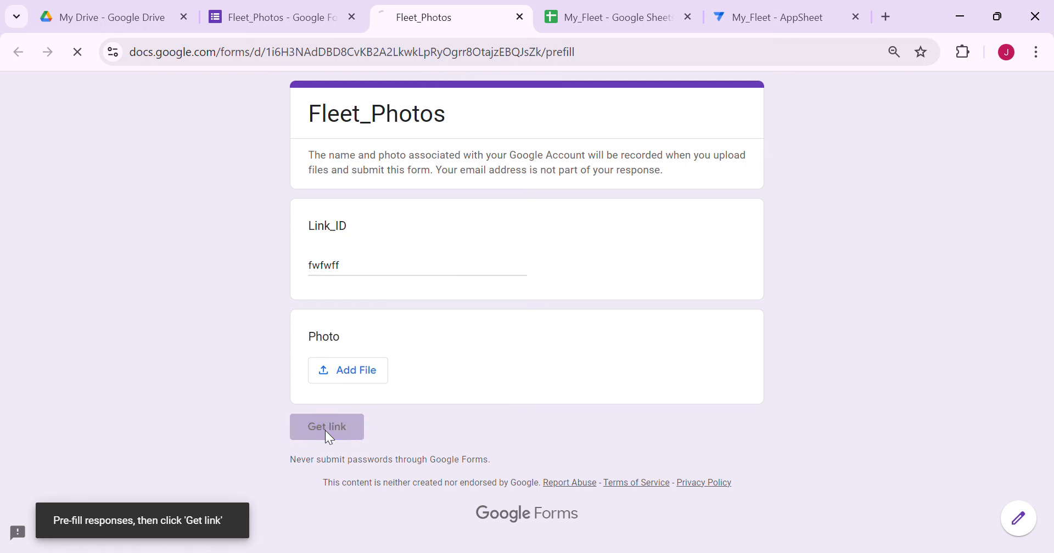
click(341, 526)
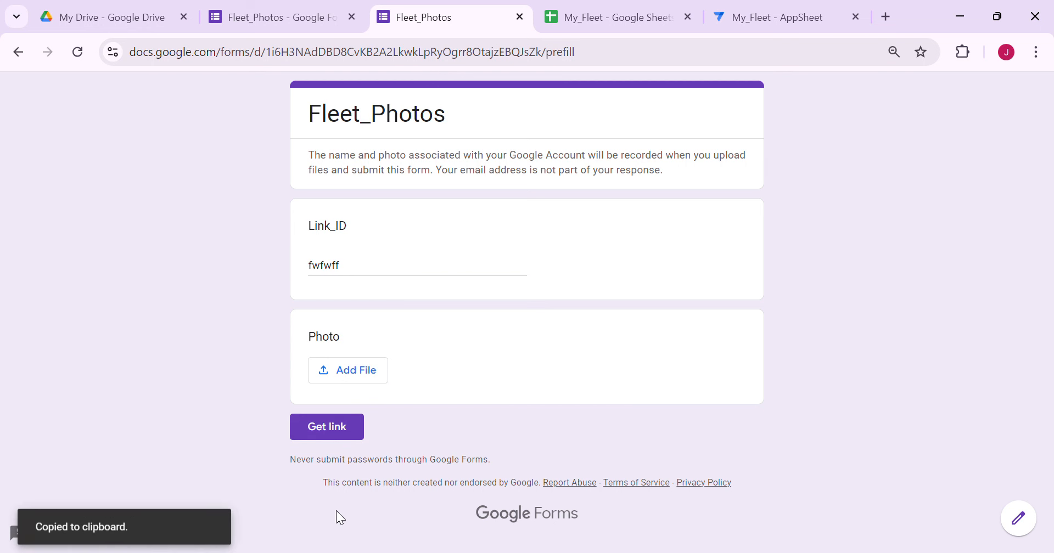
click(520, 18)
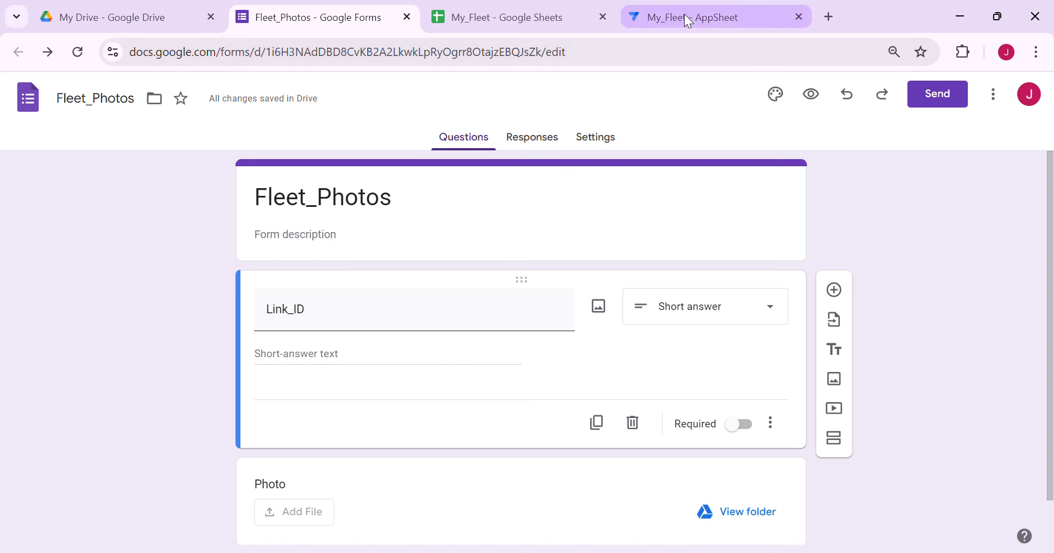
Replace the Upload action's target expression with the copied pre-filled form link
click(684, 15)
click(927, 213)
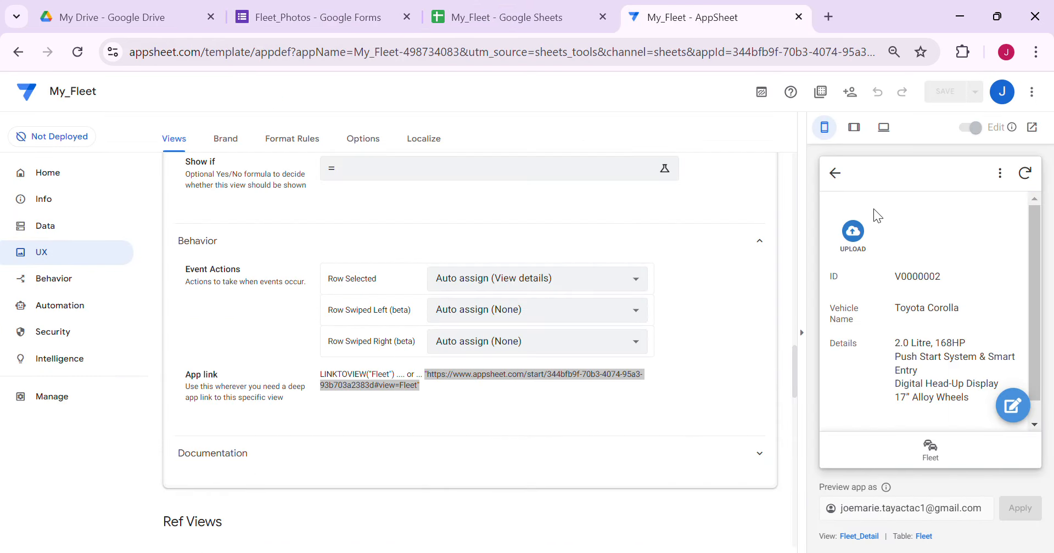
click(78, 281)
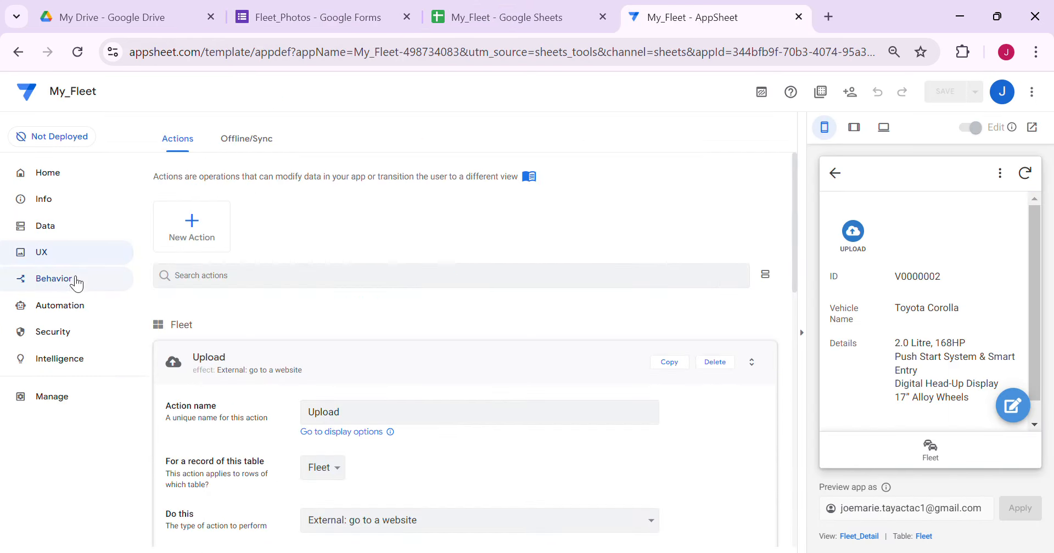
scroll(272, 253, down, 3)
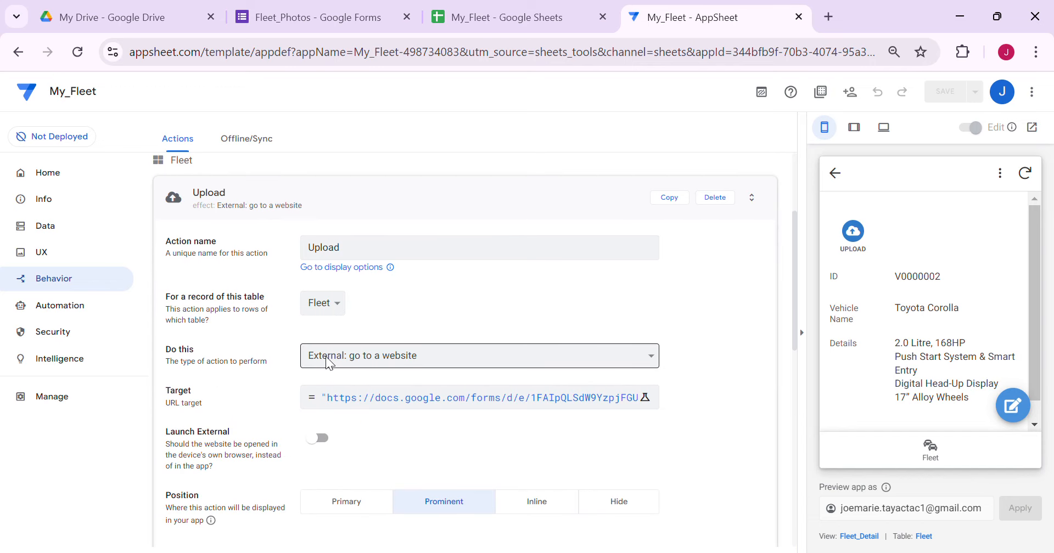
click(535, 396)
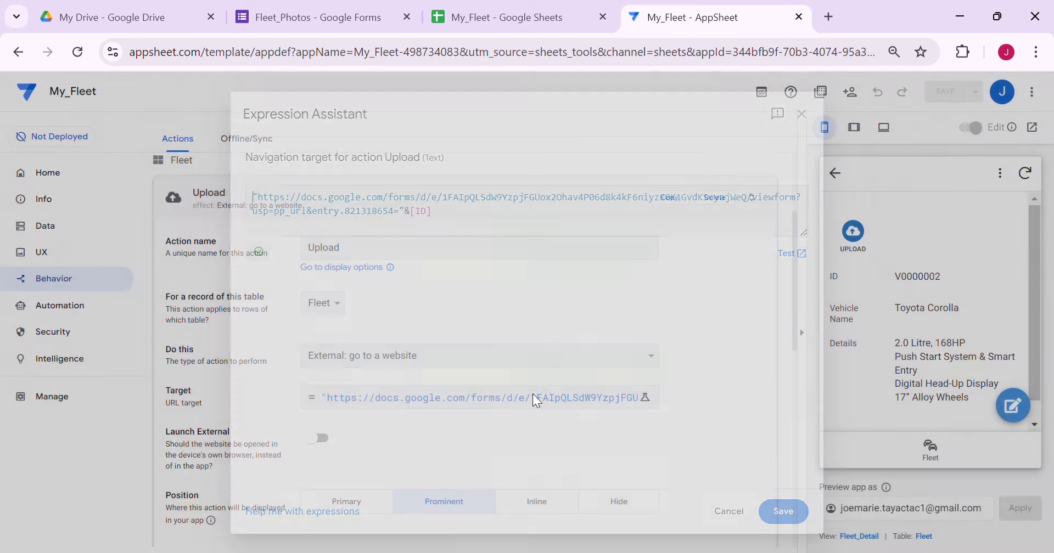
key(ctrl+a)
key(BackSpace)
key(ctrl+v)
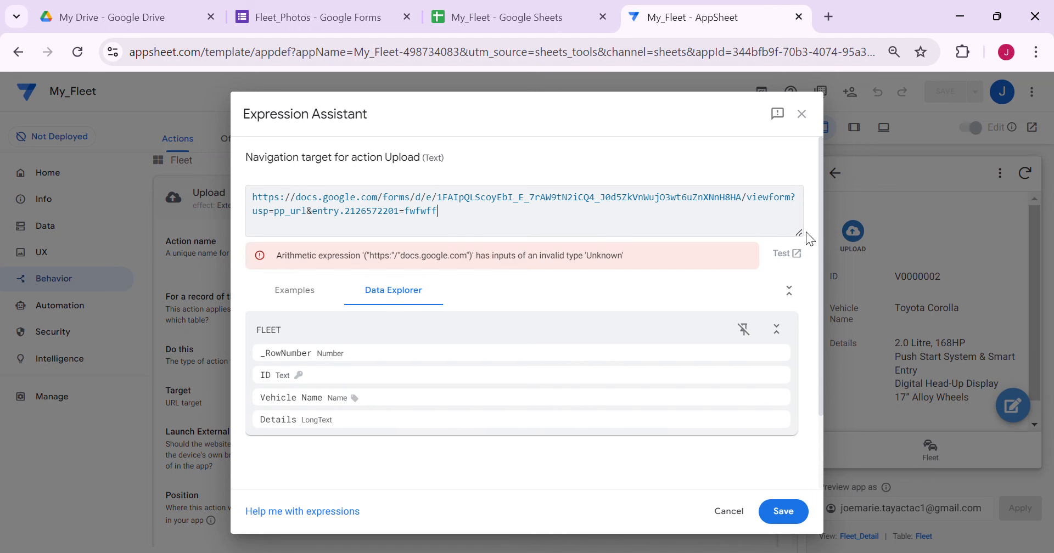
Quote the link, swap the sample answer fwfwff for & [ID], and save the app
drag(800, 235, 801, 375)
click(262, 205)
text("")
key(BackSpace)
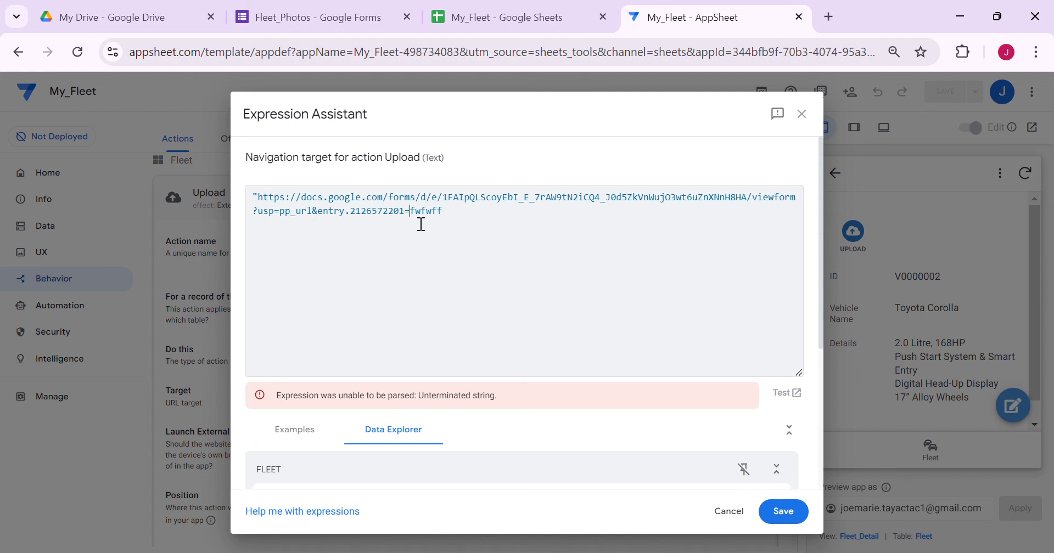
text(")
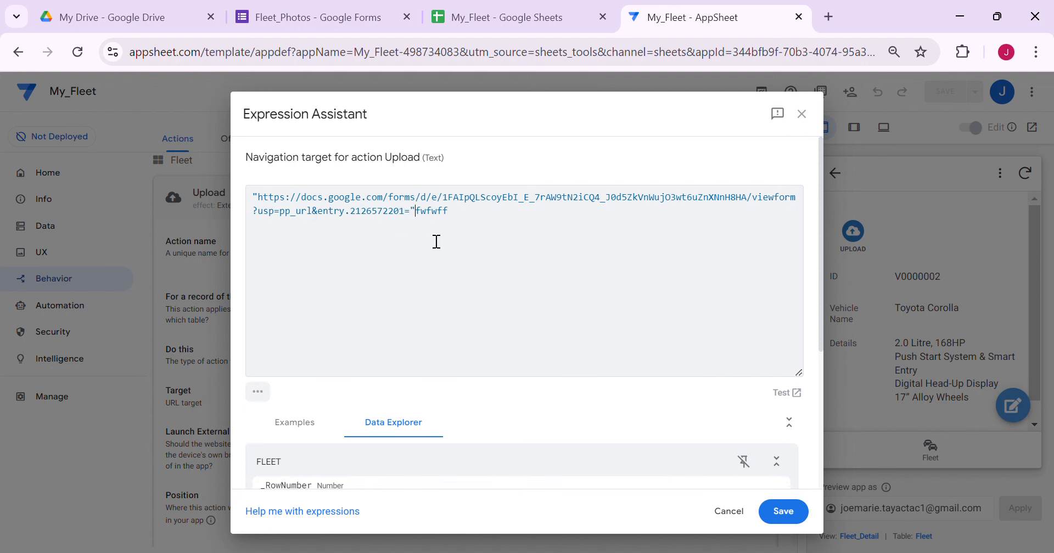
text( & [)
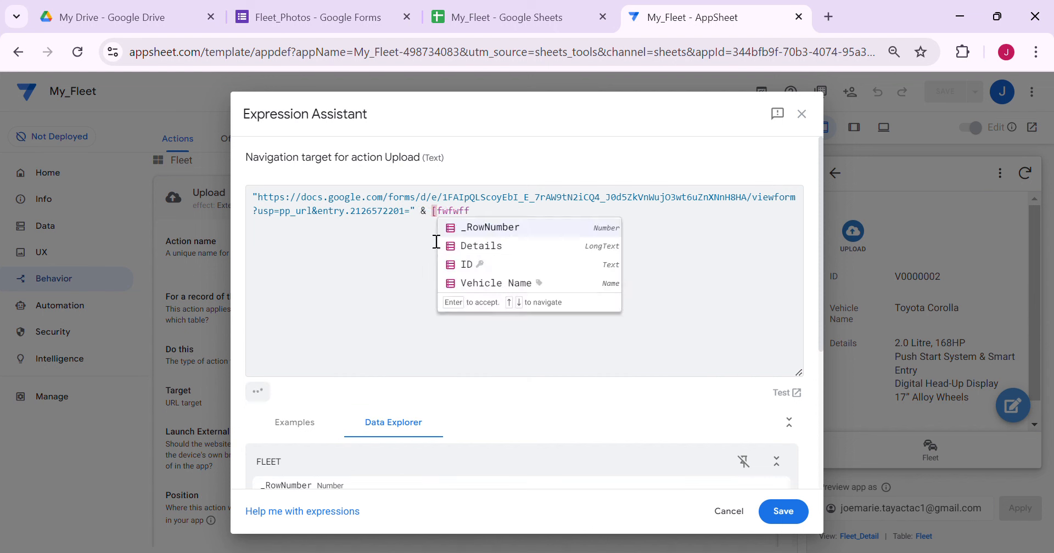
text(Id)
key(Return)
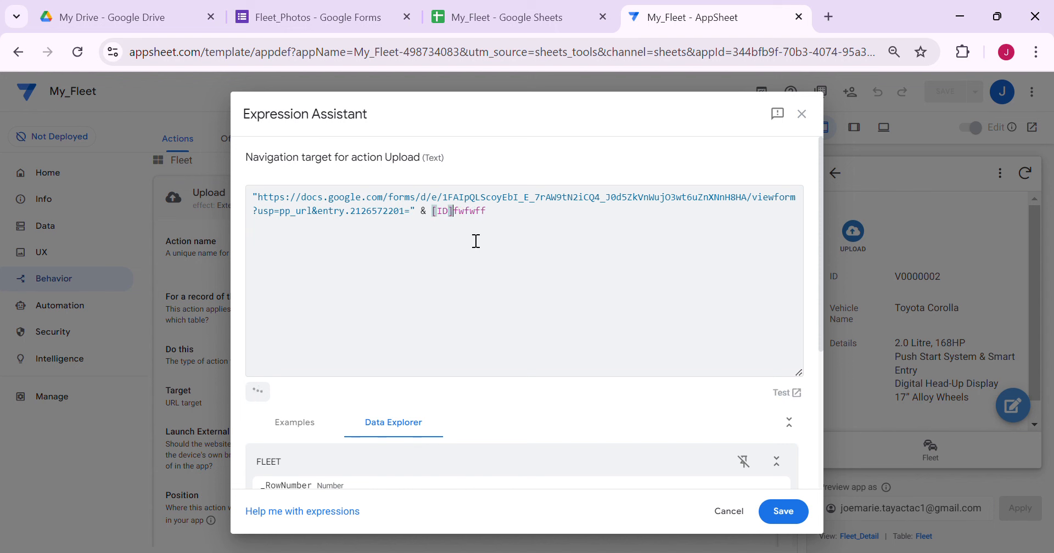
key(Delete)
key(Delete)
key(Delete)
key(Delete)
key(Delete)
key(Delete)
click(783, 511)
click(971, 88)
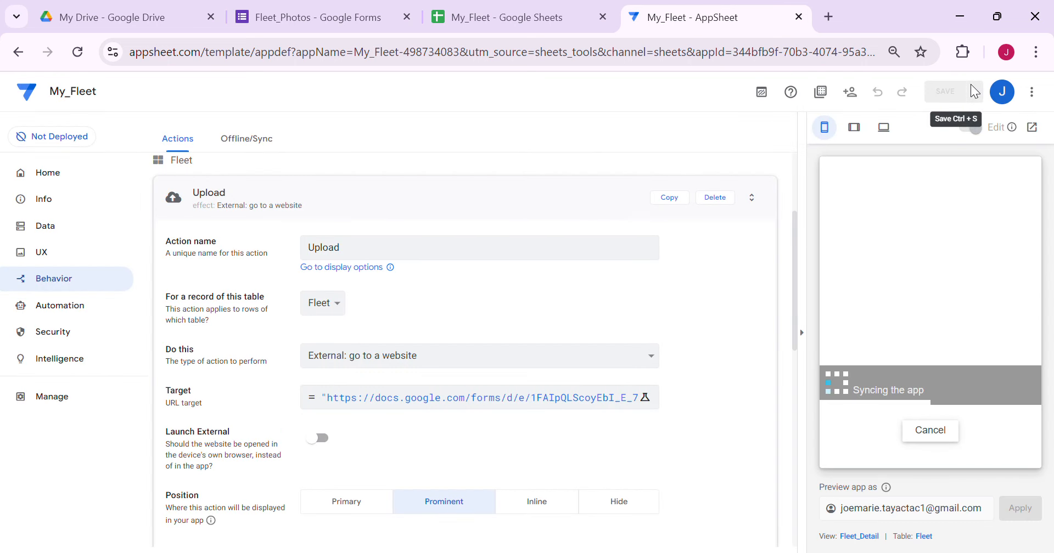
Test the Upload action on Toyota Corolla (V0000002) and Toyota Yaris (V0000003), confirming the pre-filled Link_ID
click(934, 465)
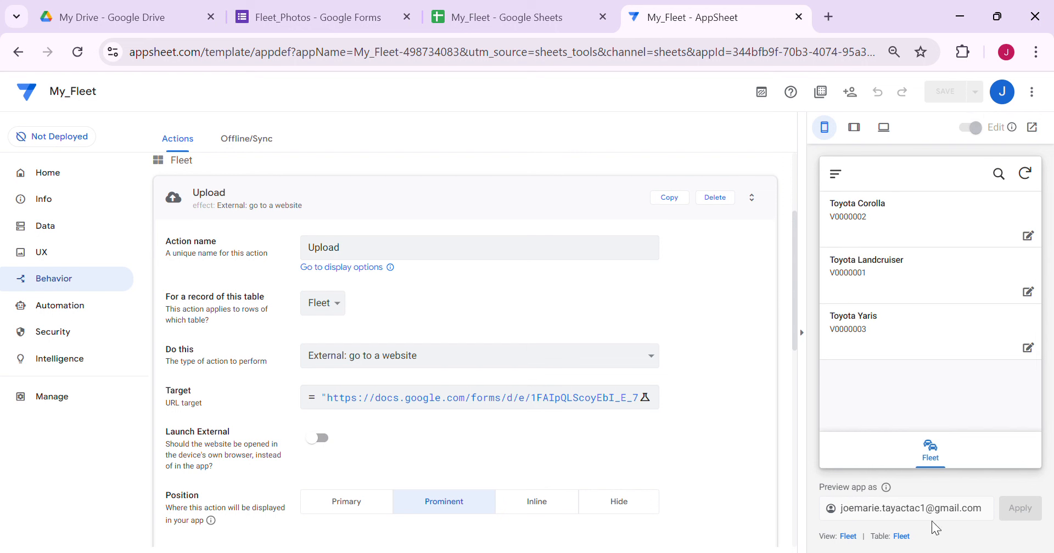
click(864, 274)
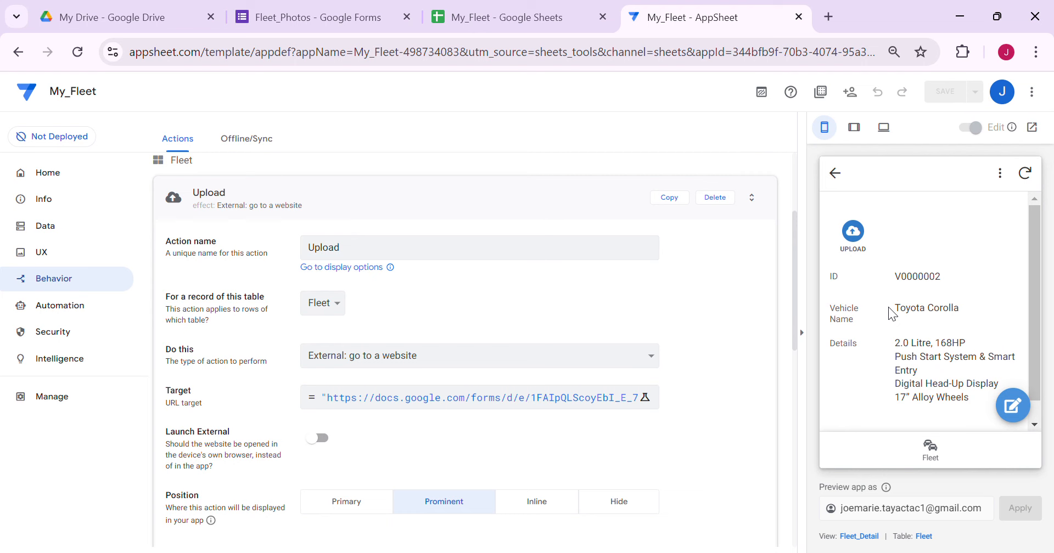
drag(894, 277, 936, 277)
click(854, 229)
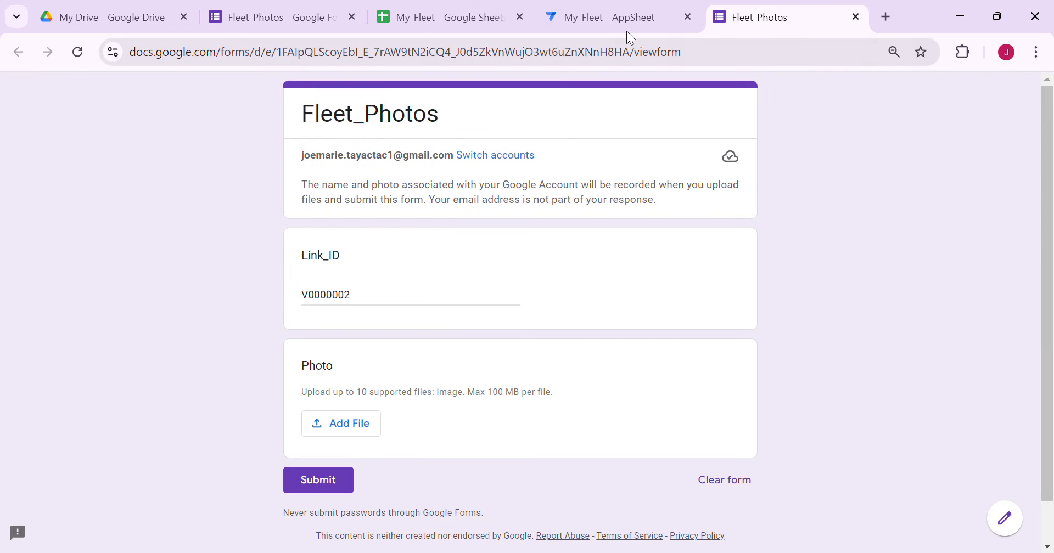
click(856, 17)
click(930, 449)
click(915, 369)
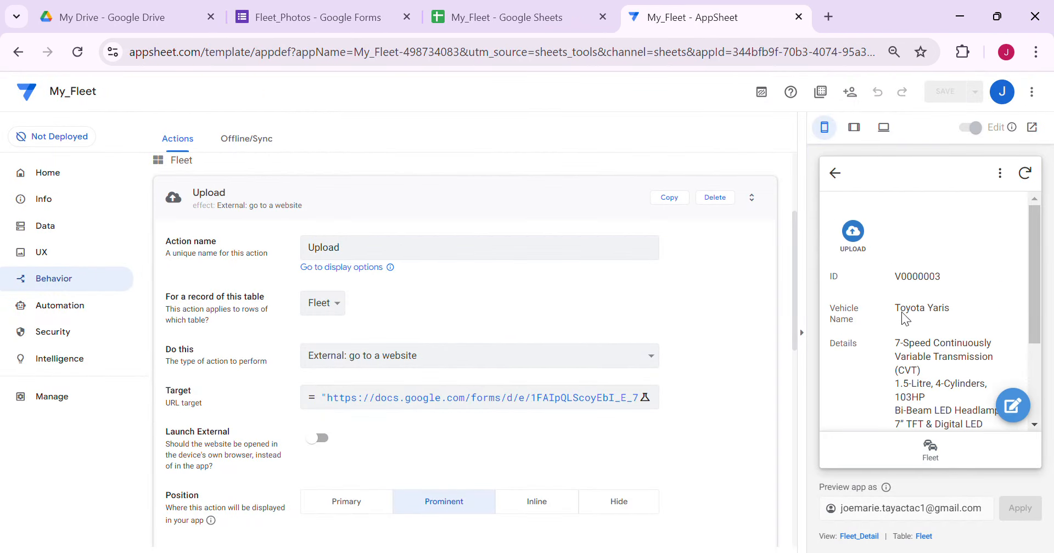
click(853, 232)
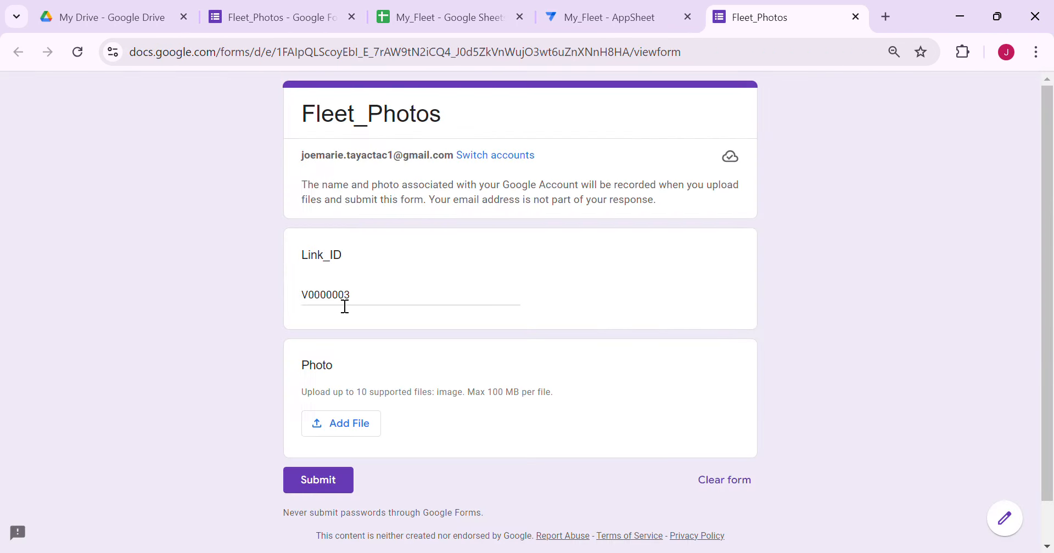
click(855, 20)
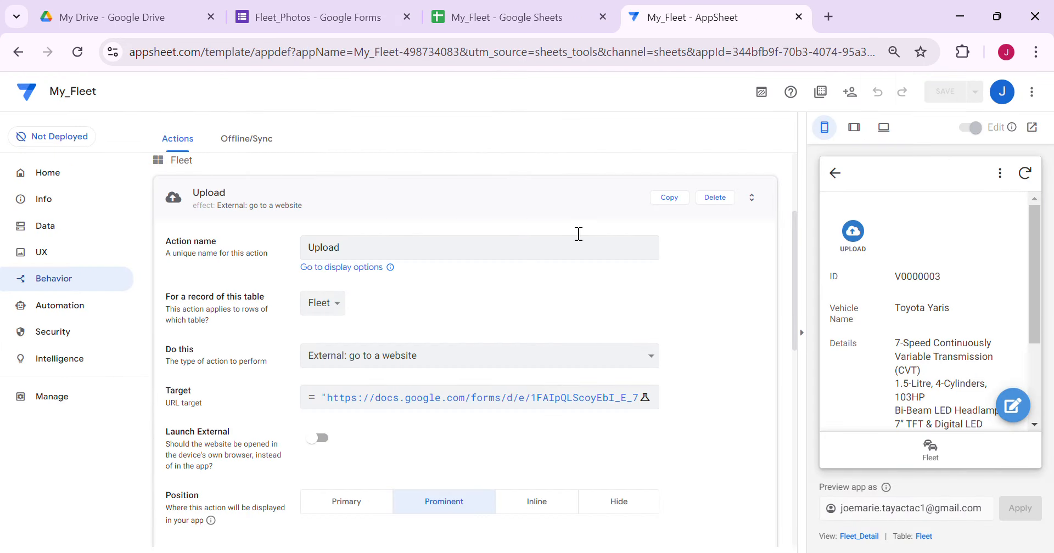
click(514, 206)
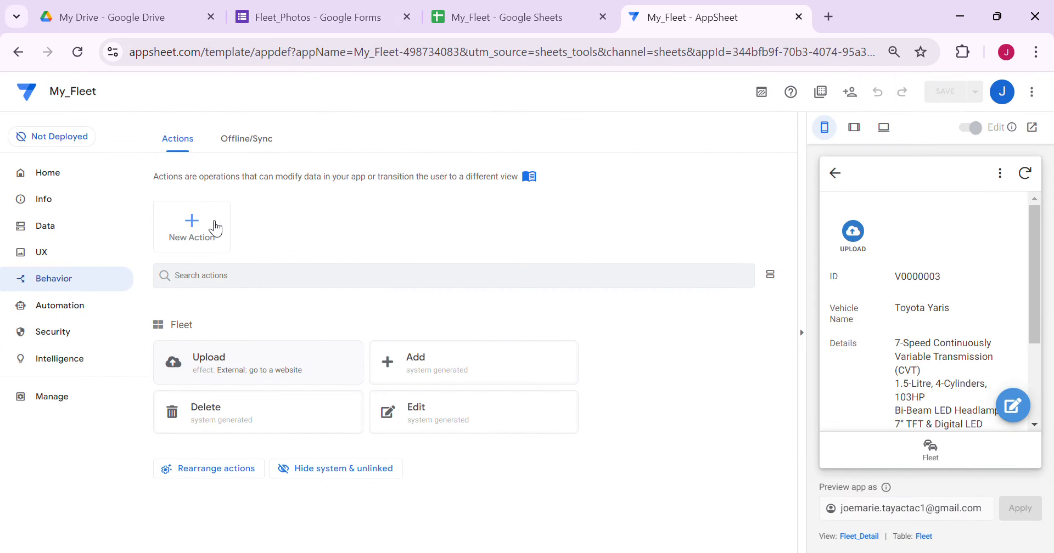
click(303, 19)
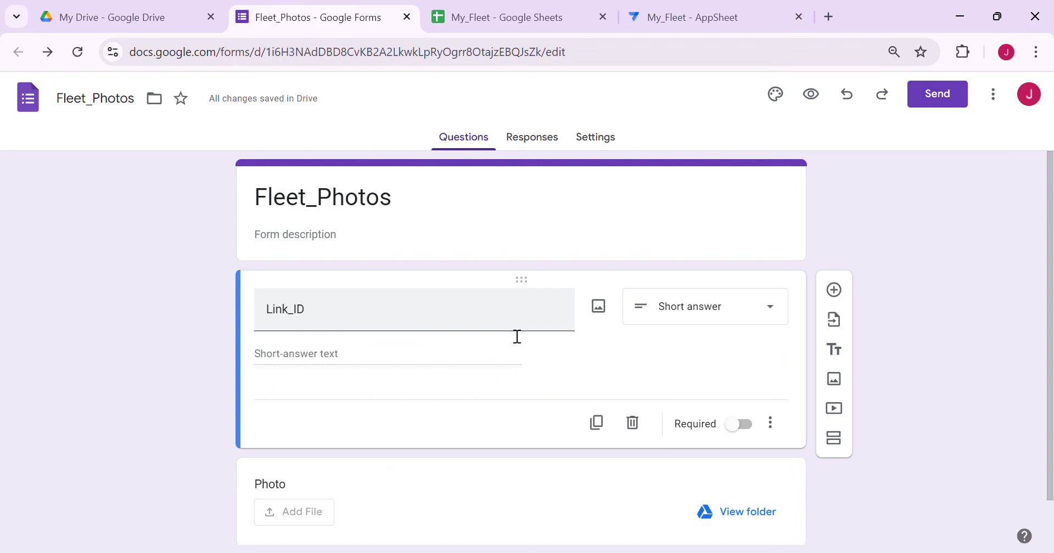
Link the form's responses to the existing My_Fleet spreadsheet picked from Drive
click(595, 143)
click(569, 148)
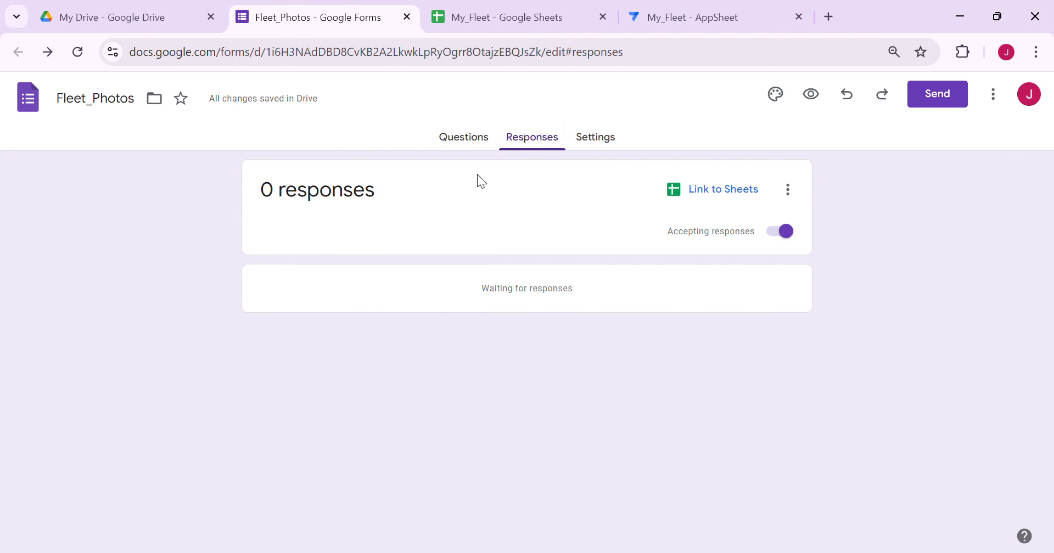
click(714, 200)
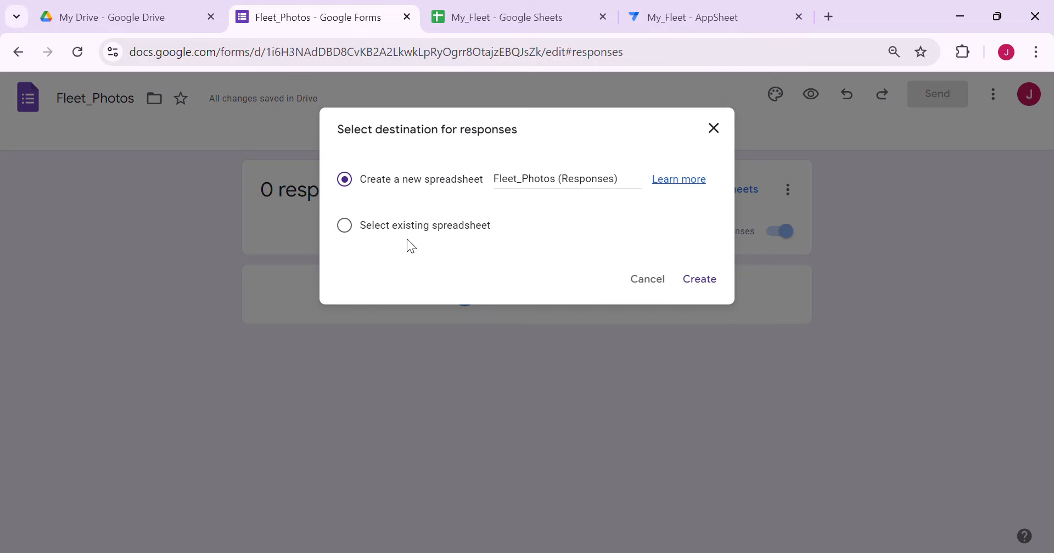
click(378, 231)
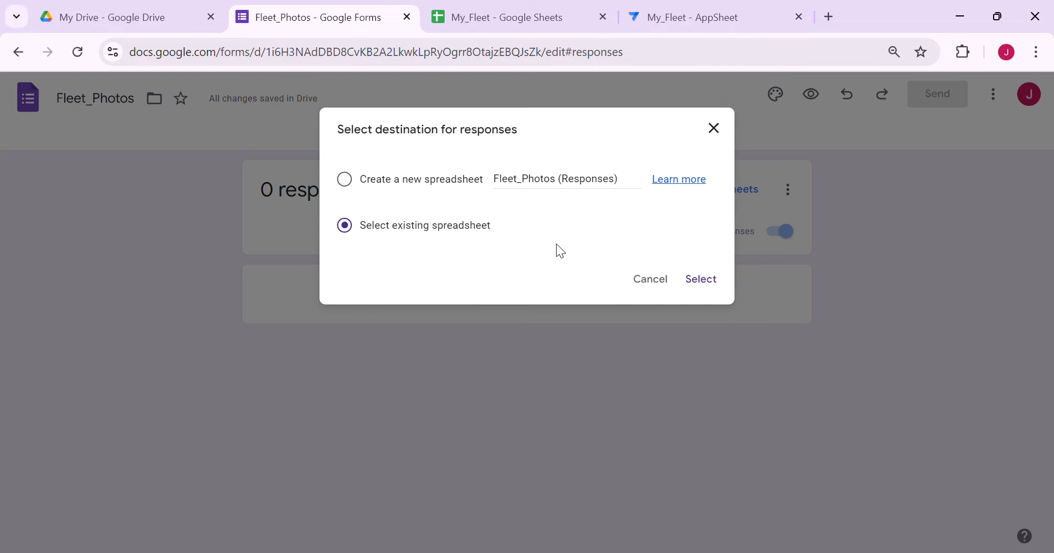
click(514, 23)
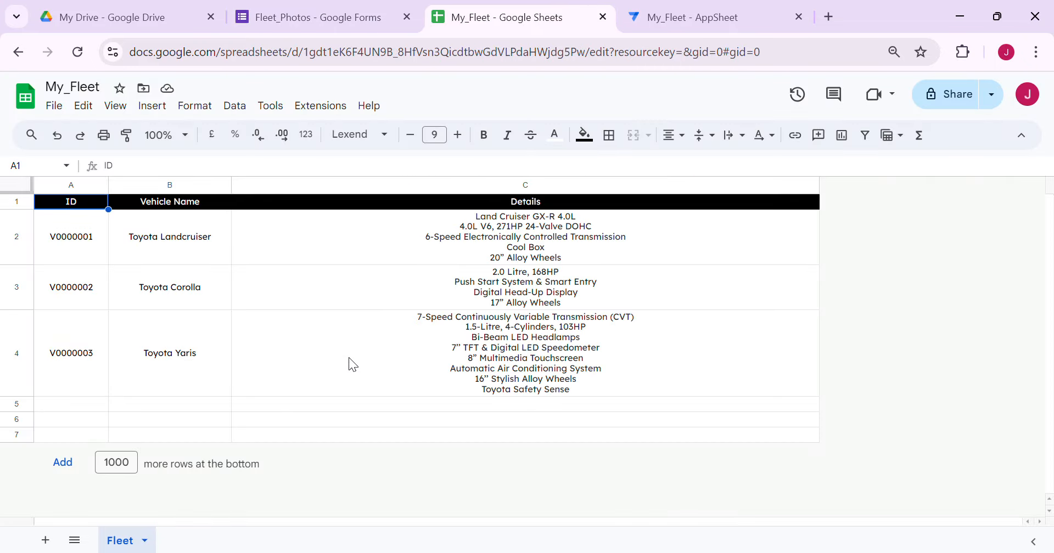
click(324, 10)
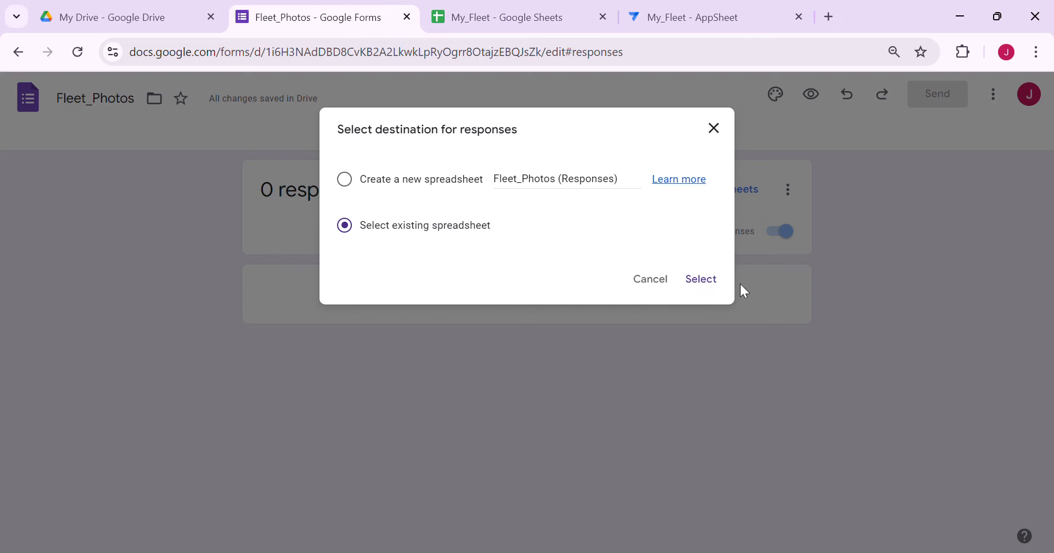
click(715, 280)
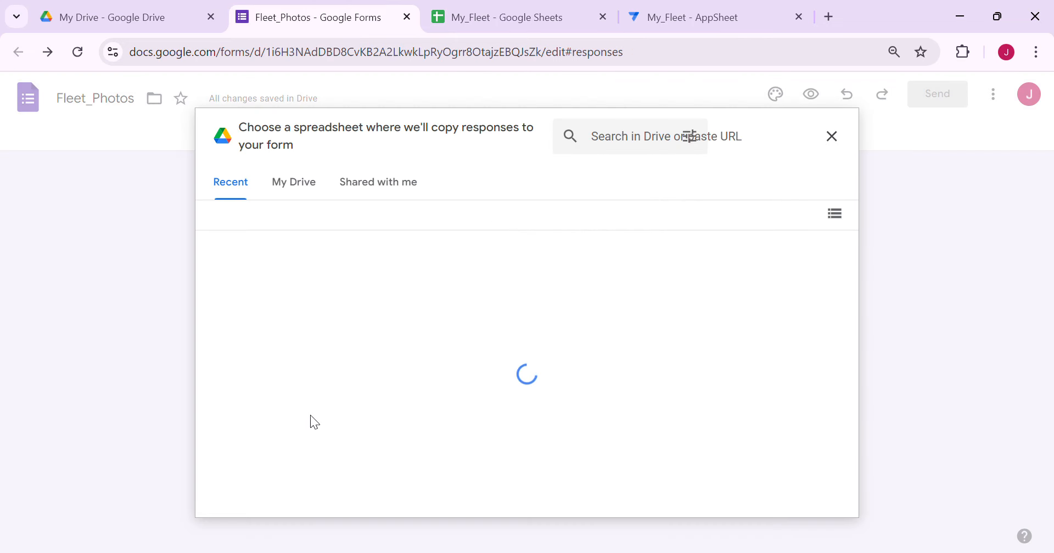
double_click(315, 344)
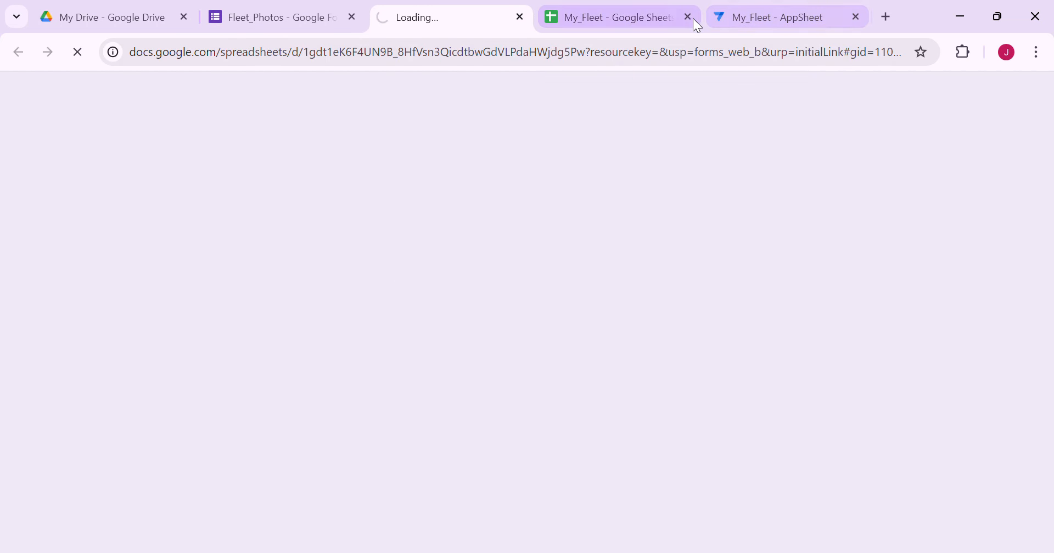
click(689, 17)
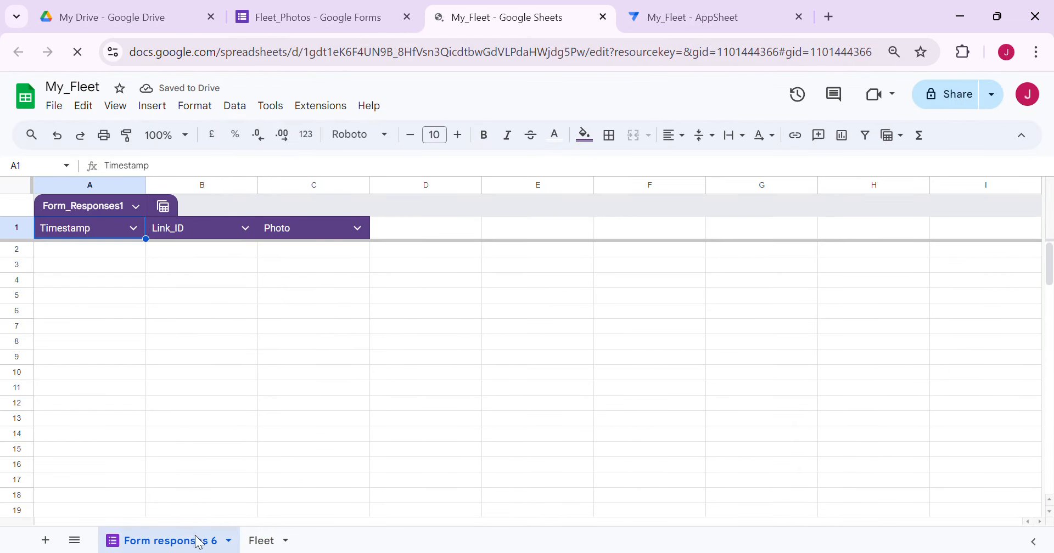
Rename the Form responses 6 sheet to Fleet_Photos
right_click(168, 547)
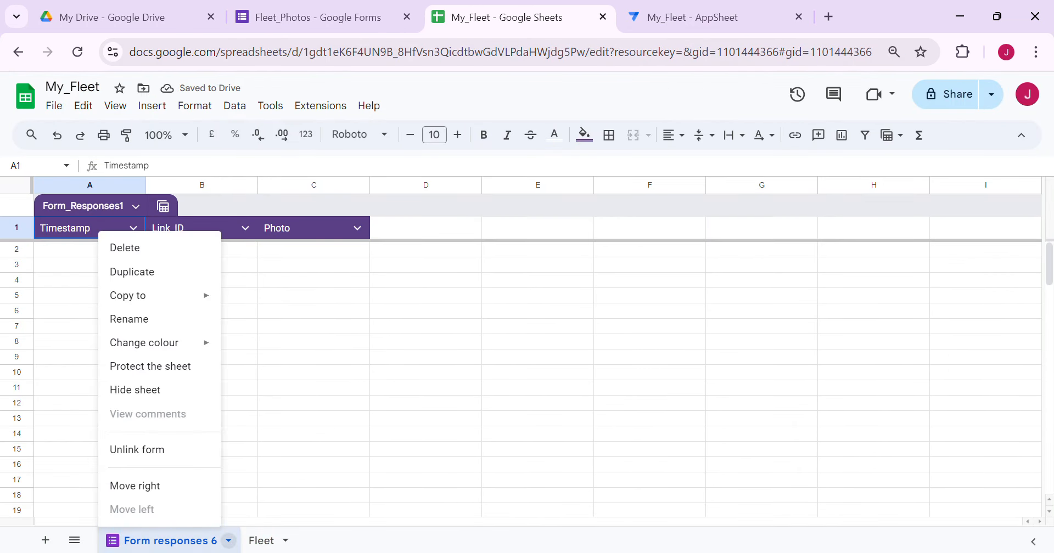
click(169, 320)
text(Fle)
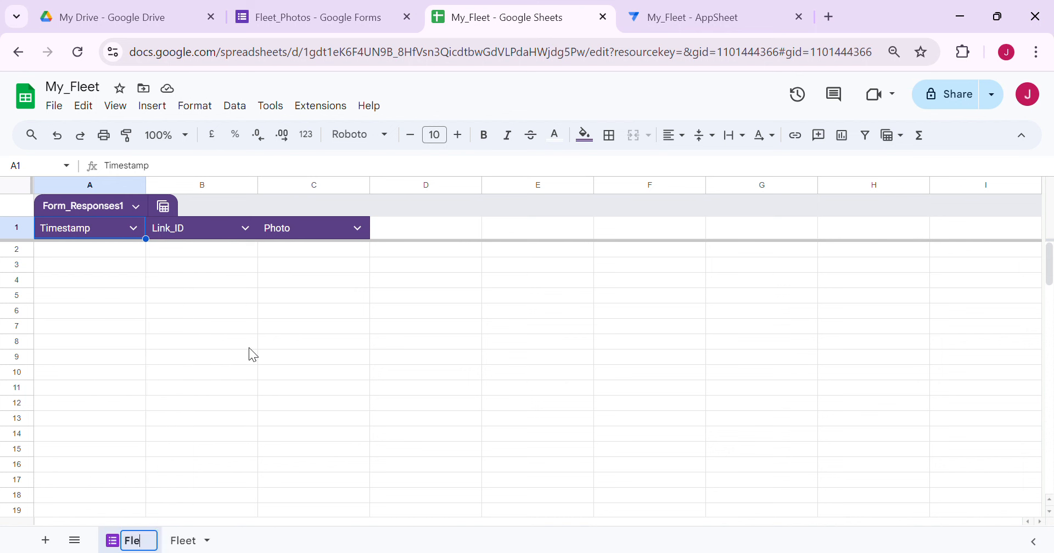
text(et_)
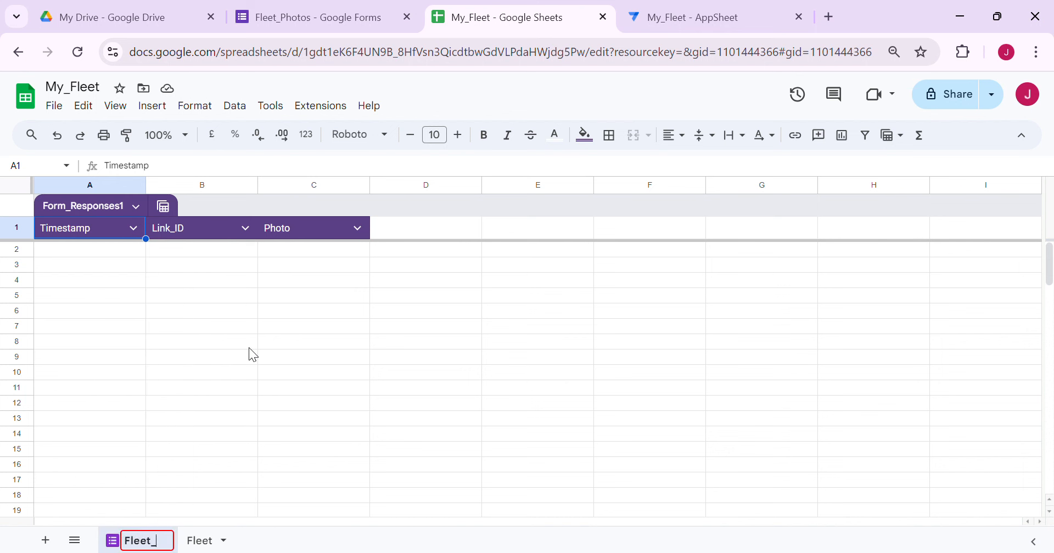
text(Photos)
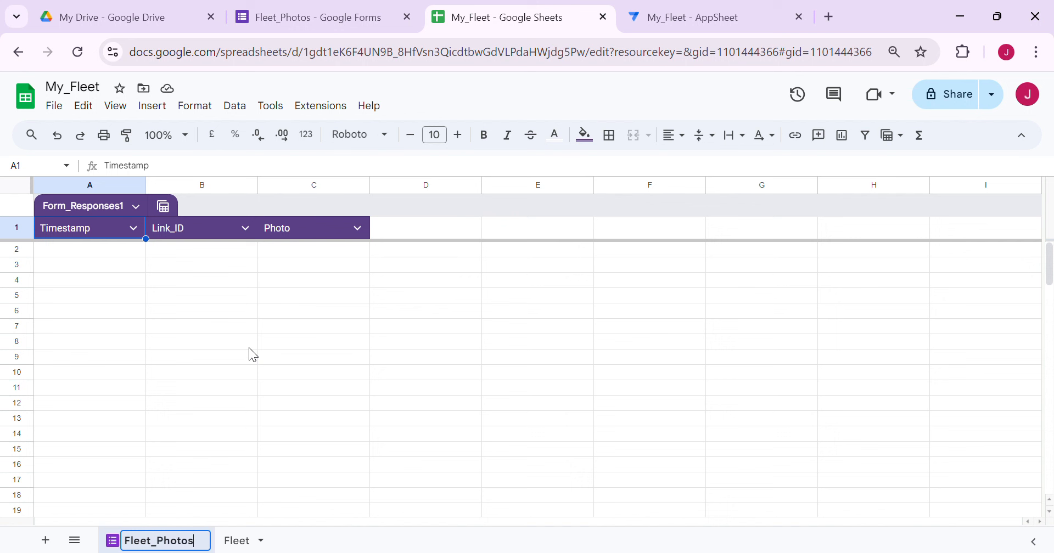
key(Return)
click(359, 406)
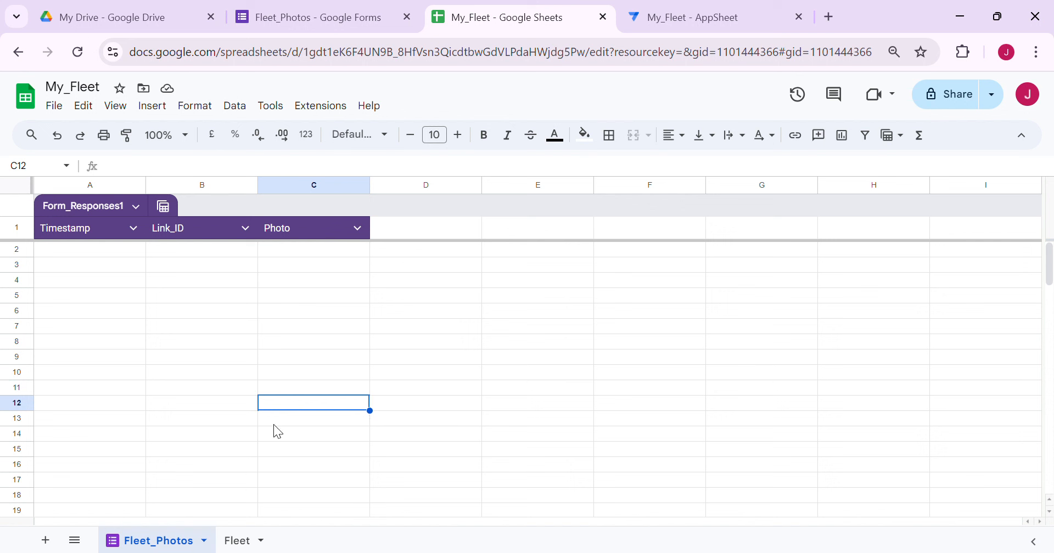
click(419, 296)
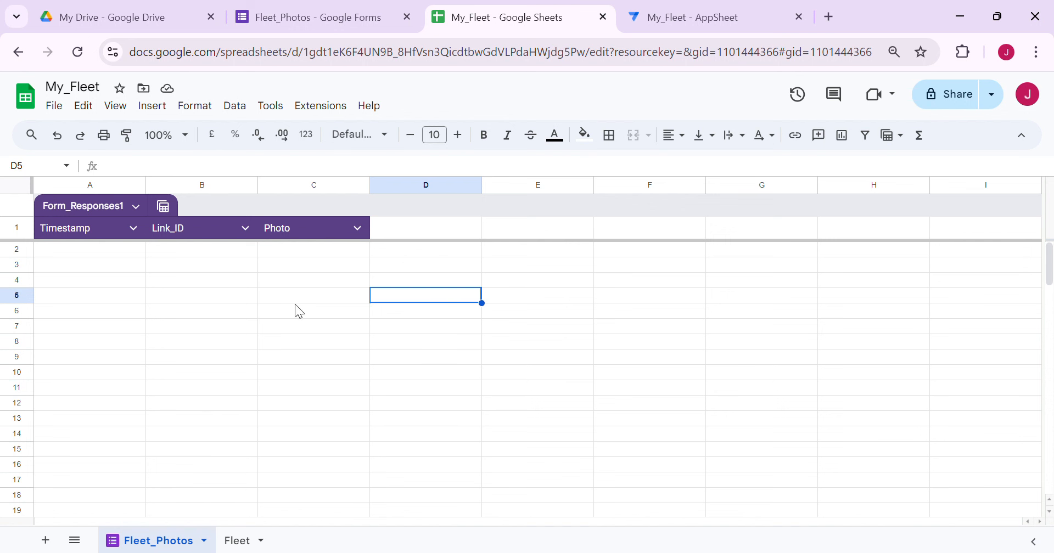
Insert a column after Photo and head it ID
right_click(333, 190)
click(420, 286)
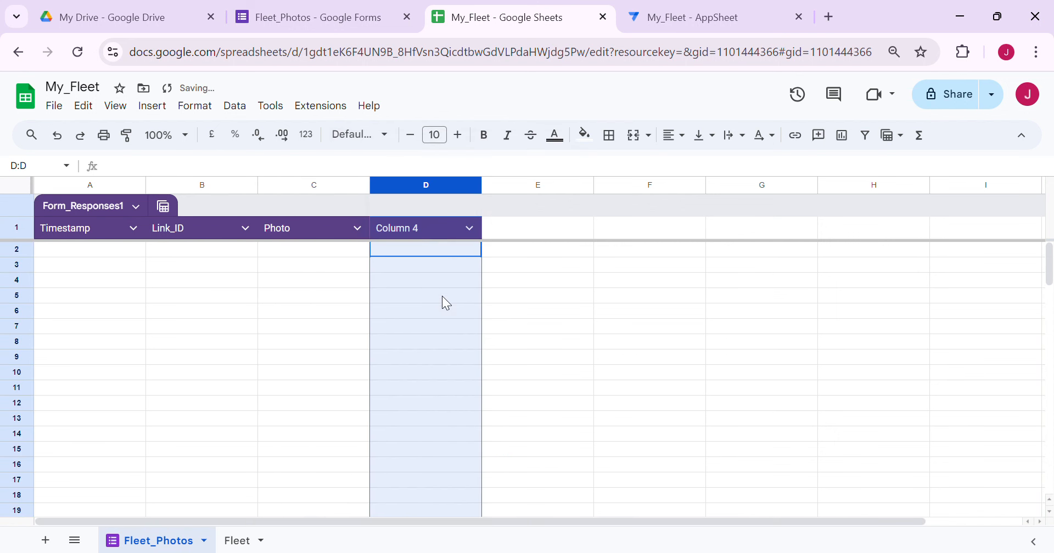
double_click(414, 226)
key(BackSpace)
key(BackSpace)
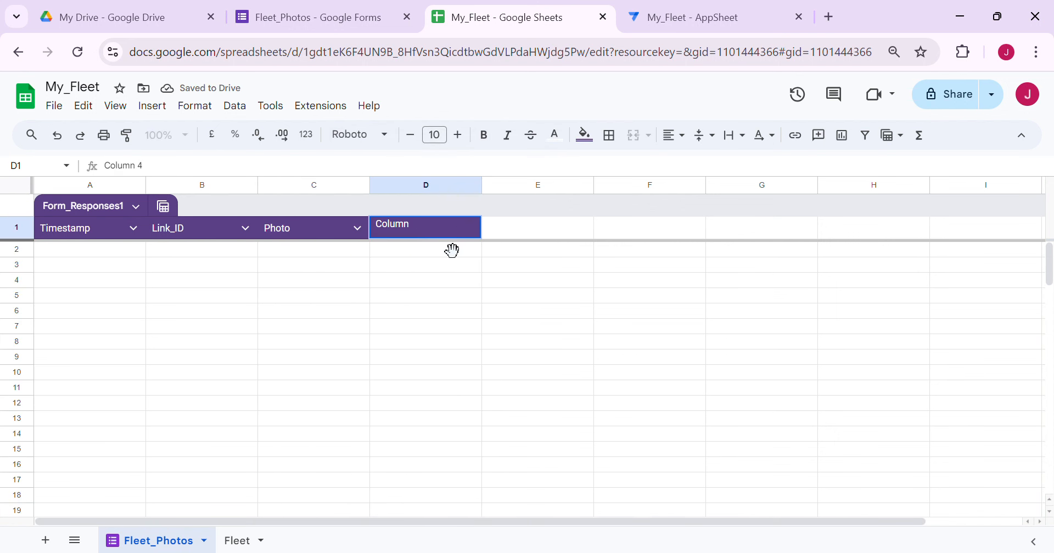
key(BackSpace)
key(BackSpace)
key(BackSpace)
key(BackSpace)
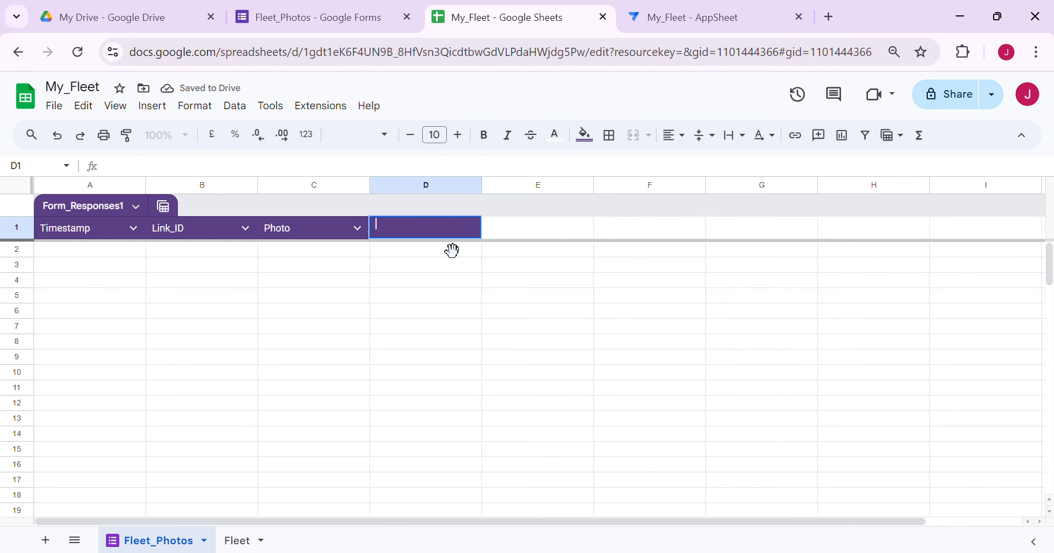
text(ID)
key(Tab)
click(434, 328)
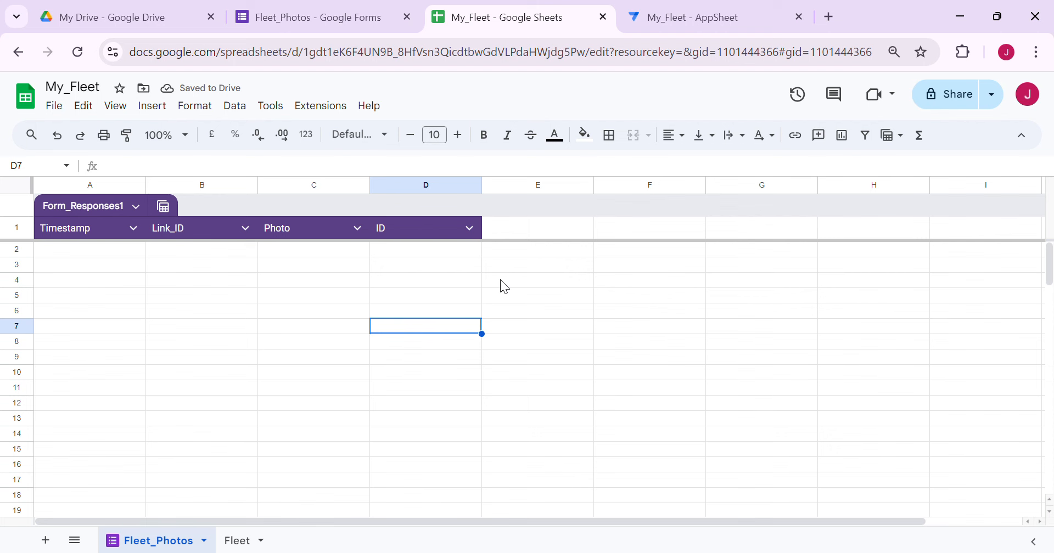
Open the Yaris upload form with Link_ID V0000003 and start adding a Photo file
click(666, 17)
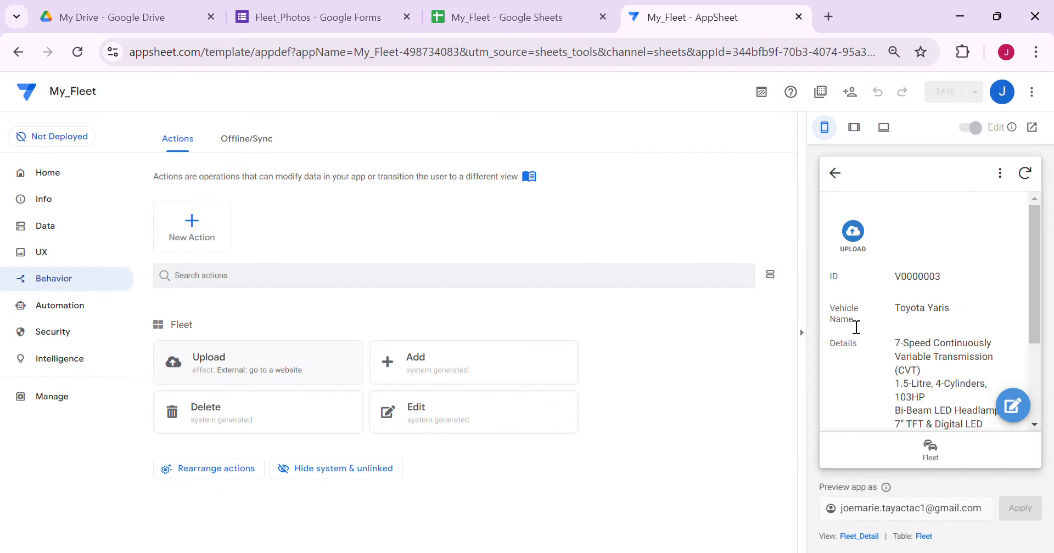
click(849, 228)
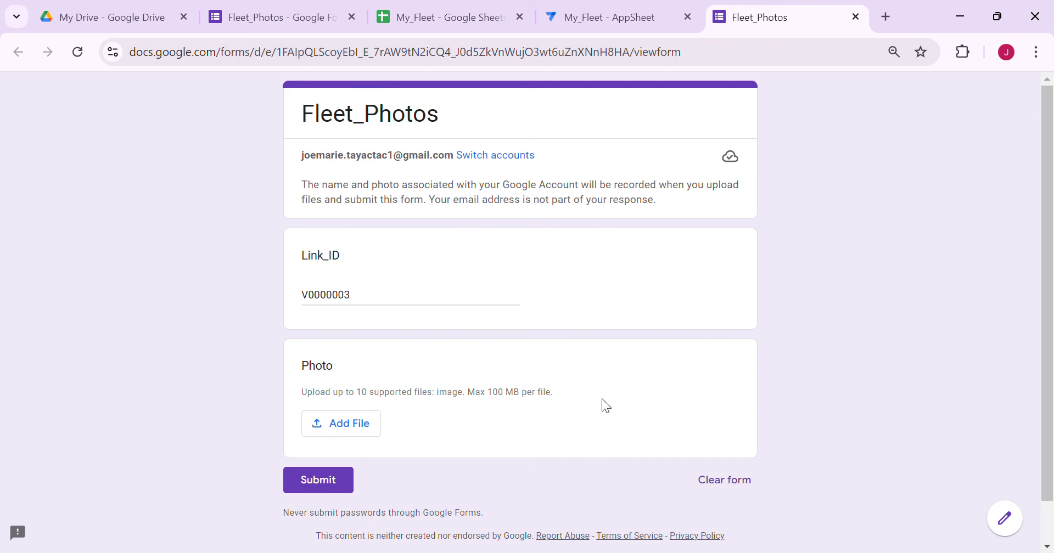
click(549, 20)
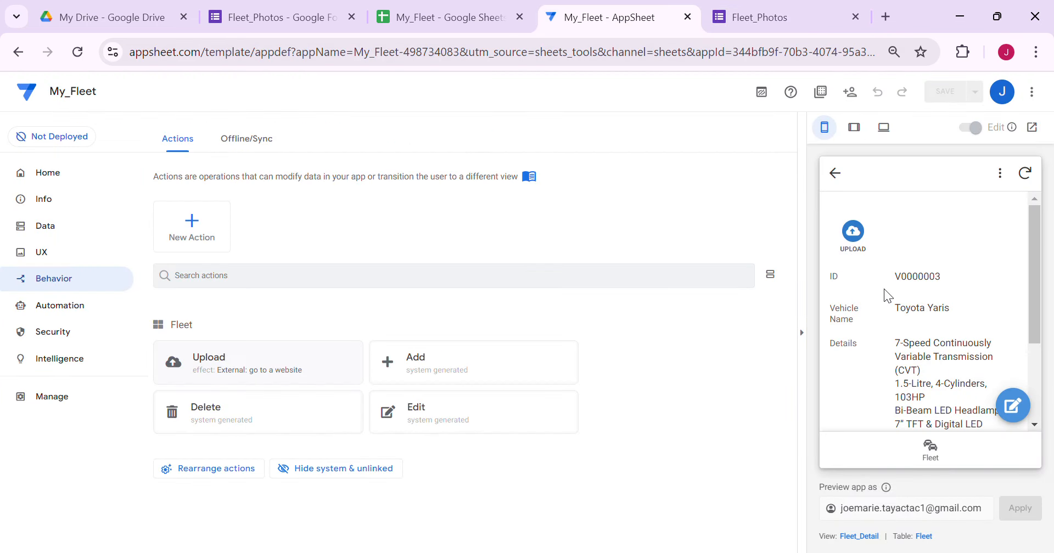
click(757, 17)
click(354, 431)
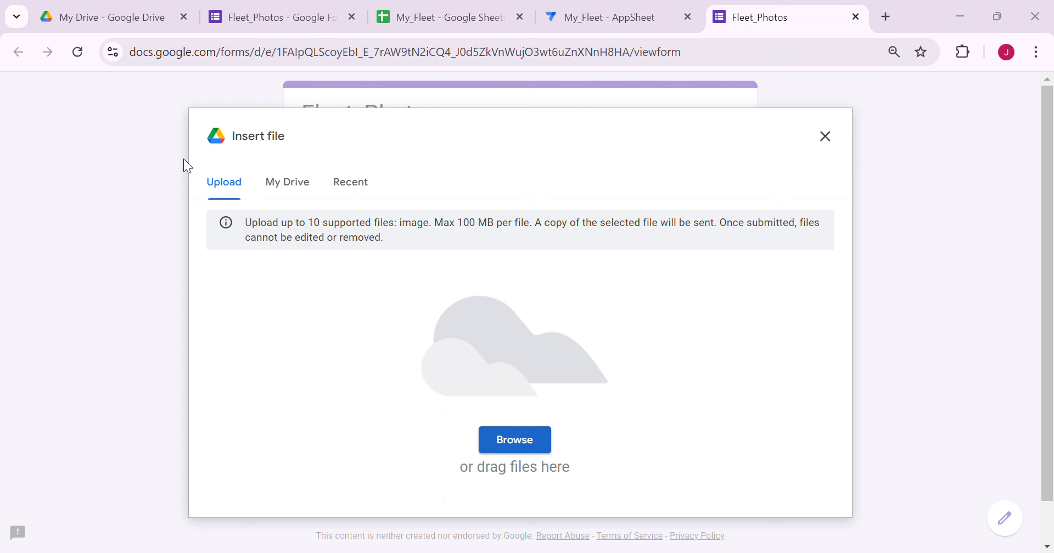
Upload Yaris_Red.jpg, Yaris_Black.jpg and Yaris_White.jpg, submit, and follow the link back to My_Fleet
drag(391, 367, 443, 411)
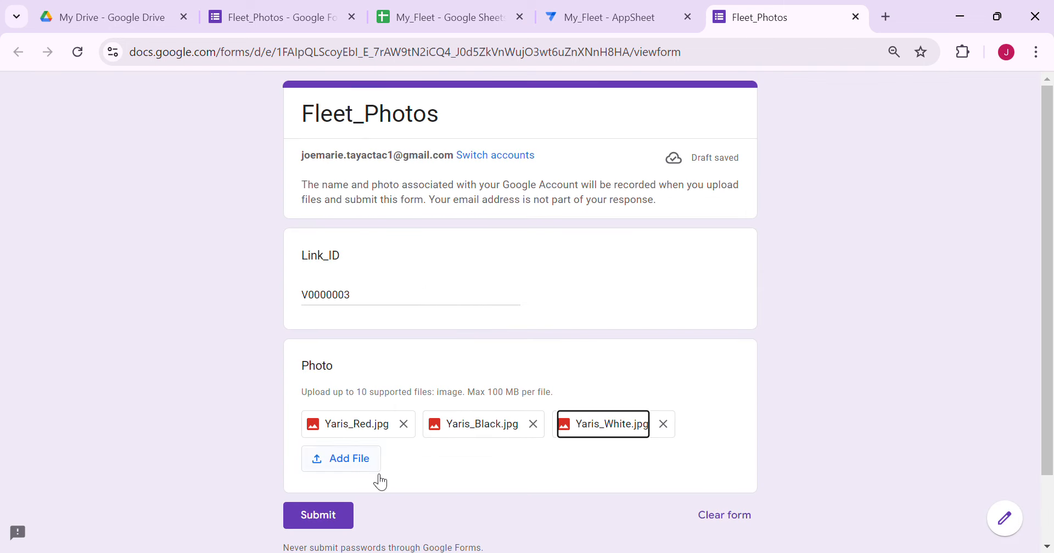
click(345, 517)
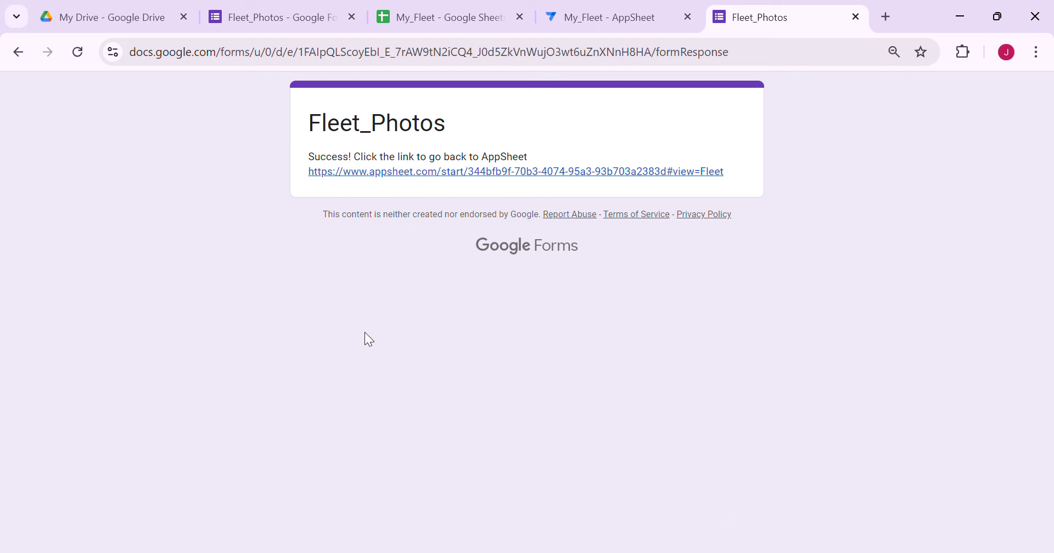
click(426, 174)
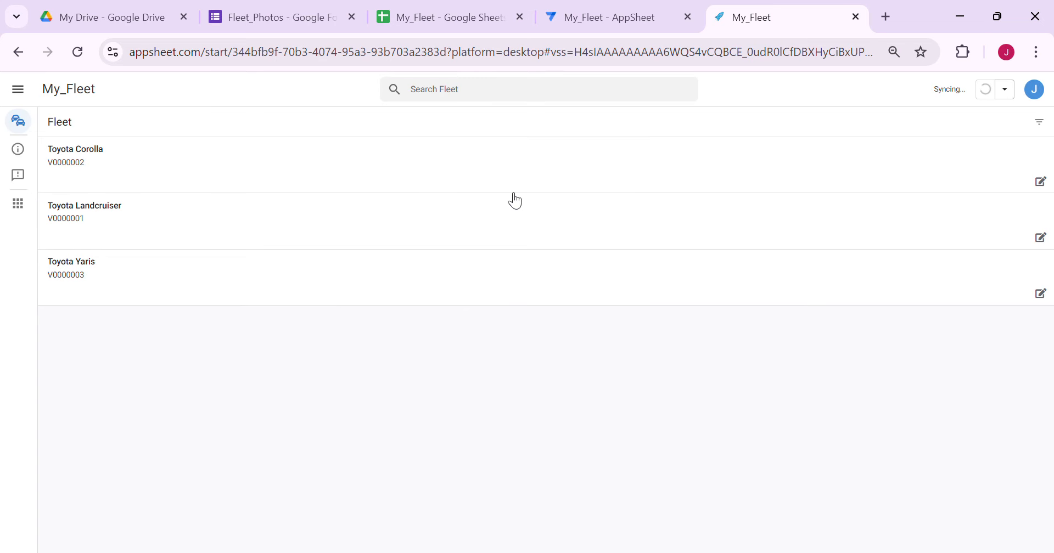
Check the new response in Fleet_Photos, widening the Photo column to read C2's links
click(436, 18)
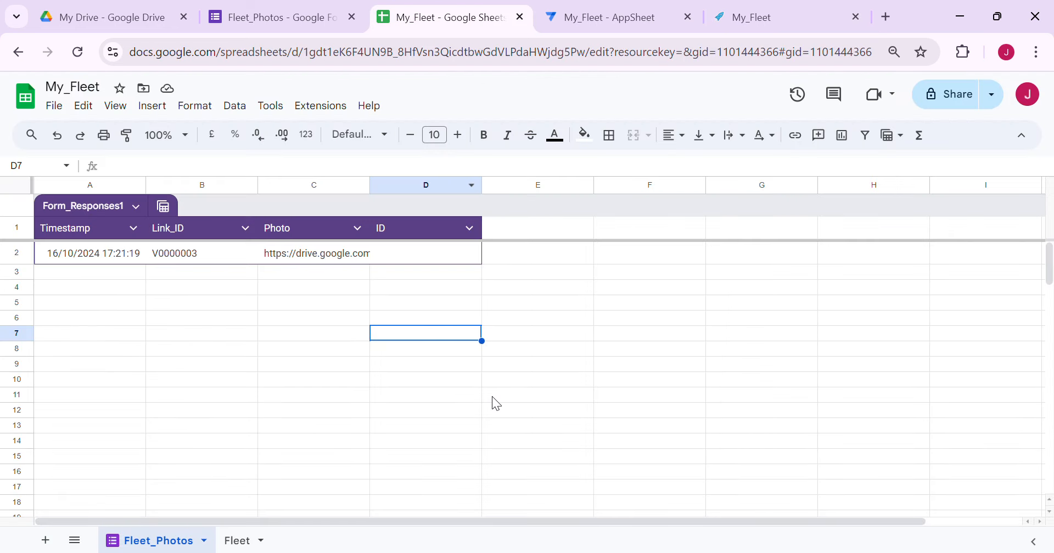
click(347, 368)
click(335, 317)
drag(370, 185, 572, 187)
click(449, 252)
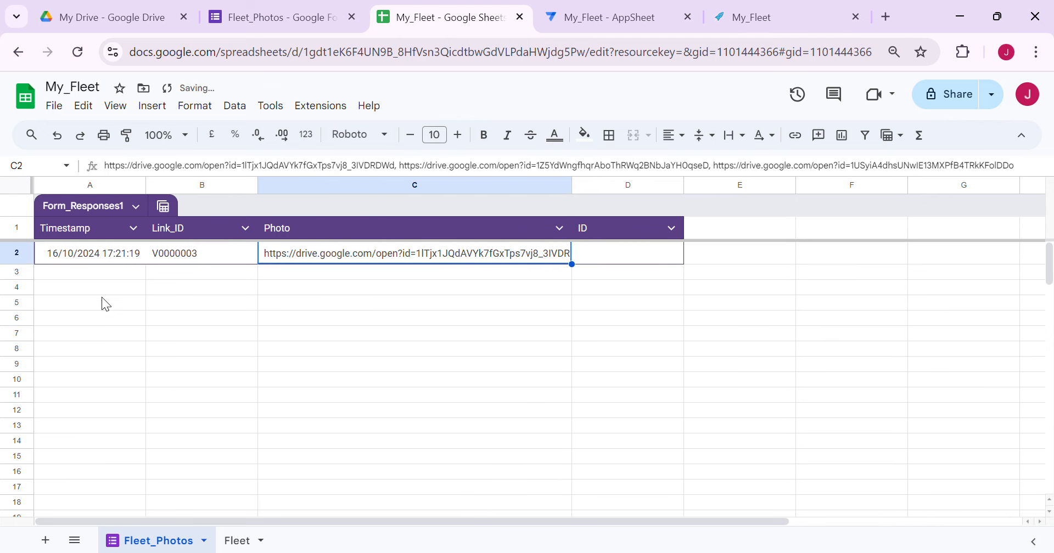
click(186, 336)
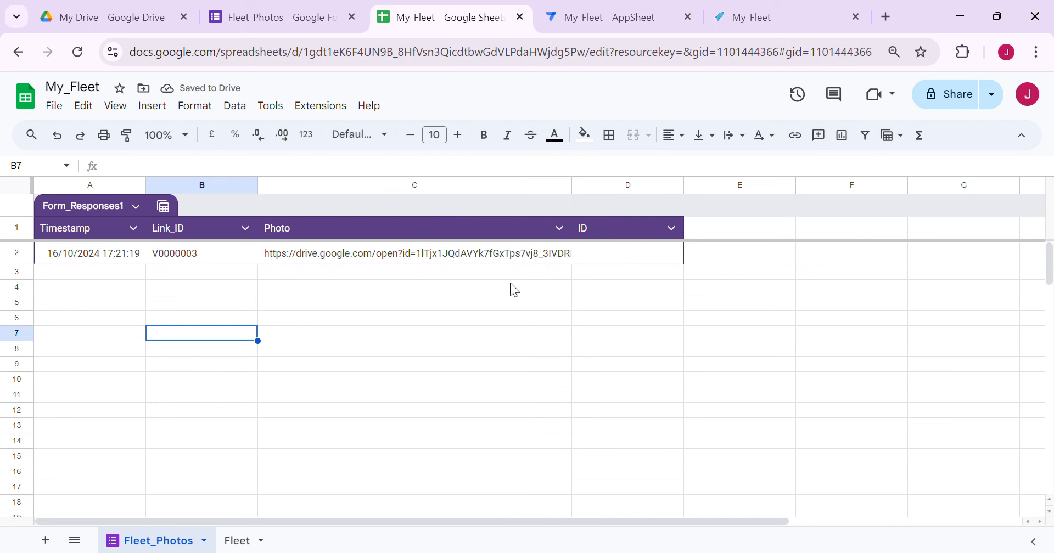
click(443, 261)
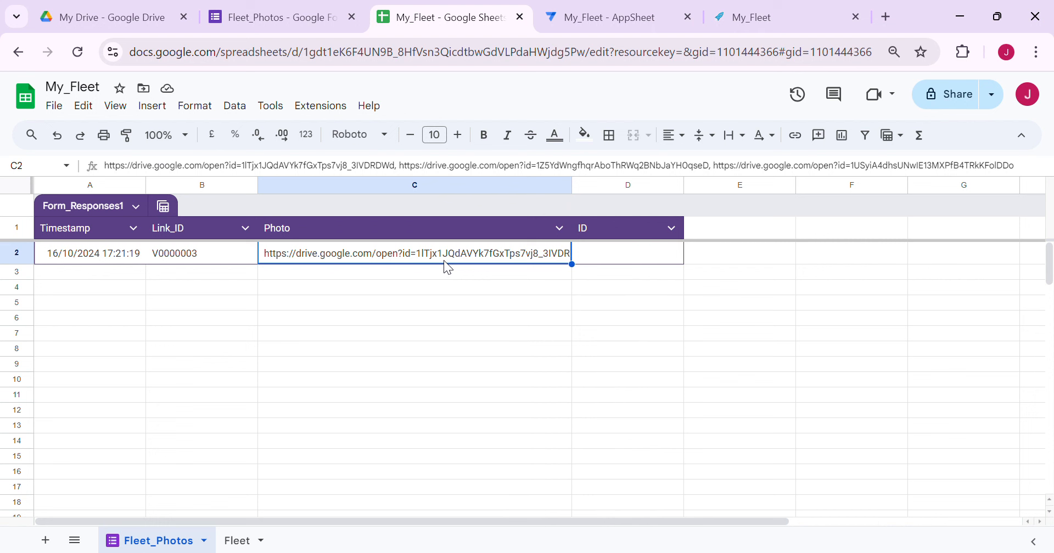
click(125, 293)
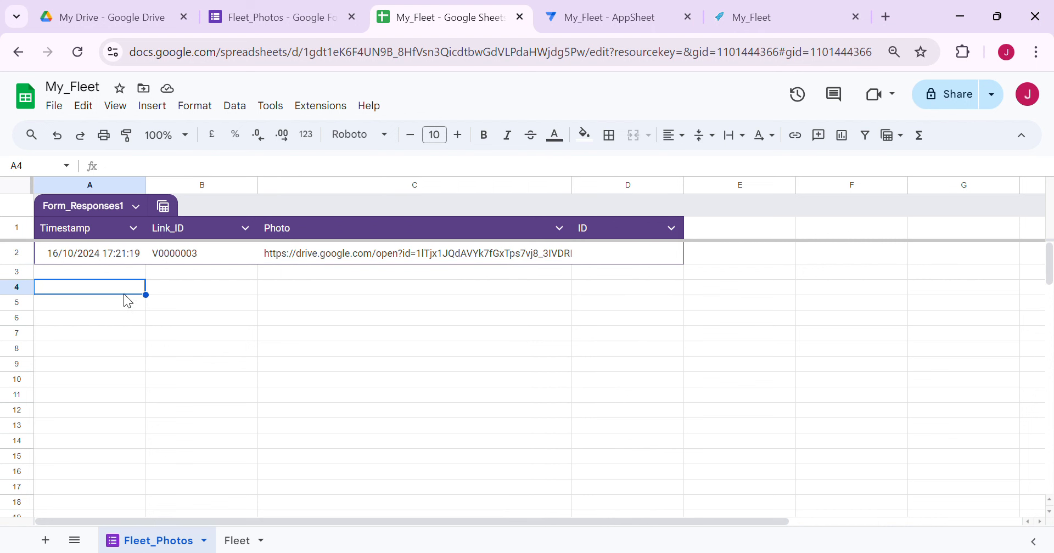
Inspect the response's Photo links, its empty ID cell and Link_ID value V0000003
click(91, 274)
click(91, 287)
key(Down)
key(Down)
click(103, 284)
click(100, 276)
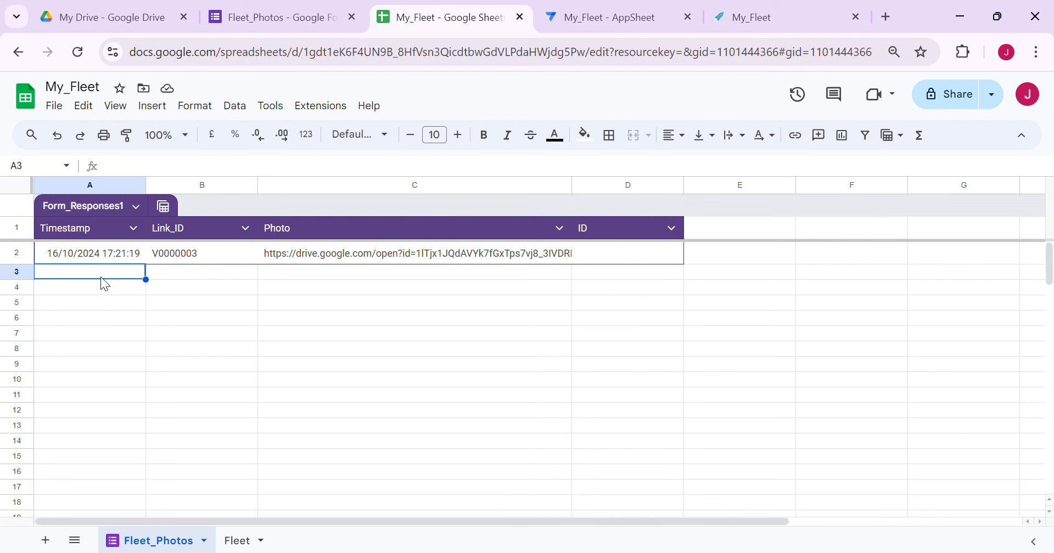
click(373, 256)
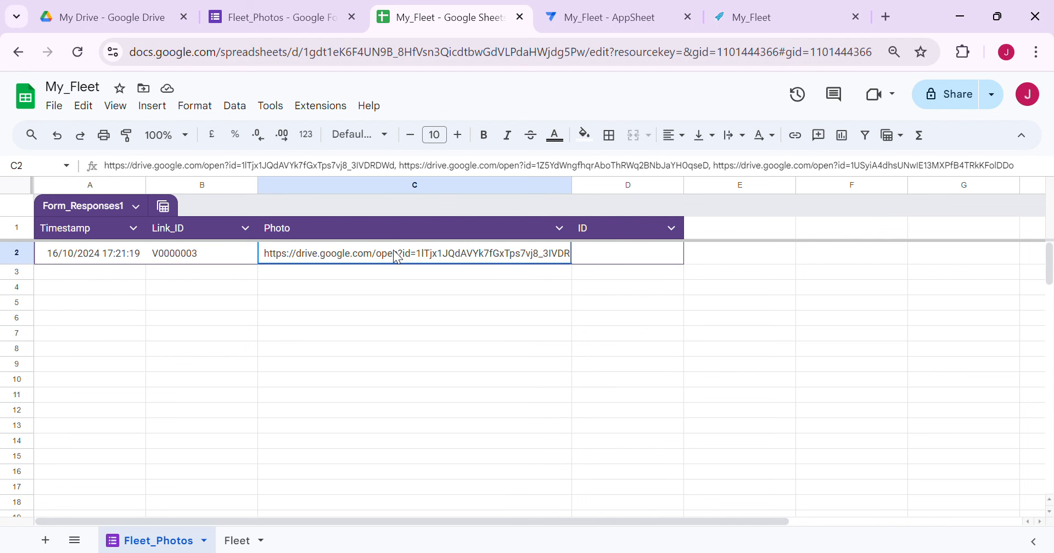
click(285, 166)
click(704, 167)
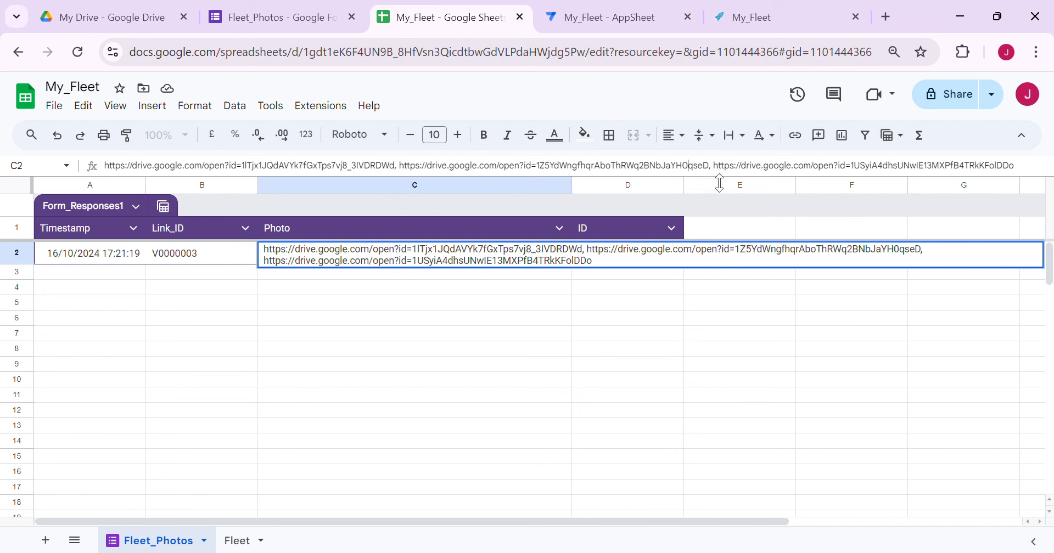
click(713, 363)
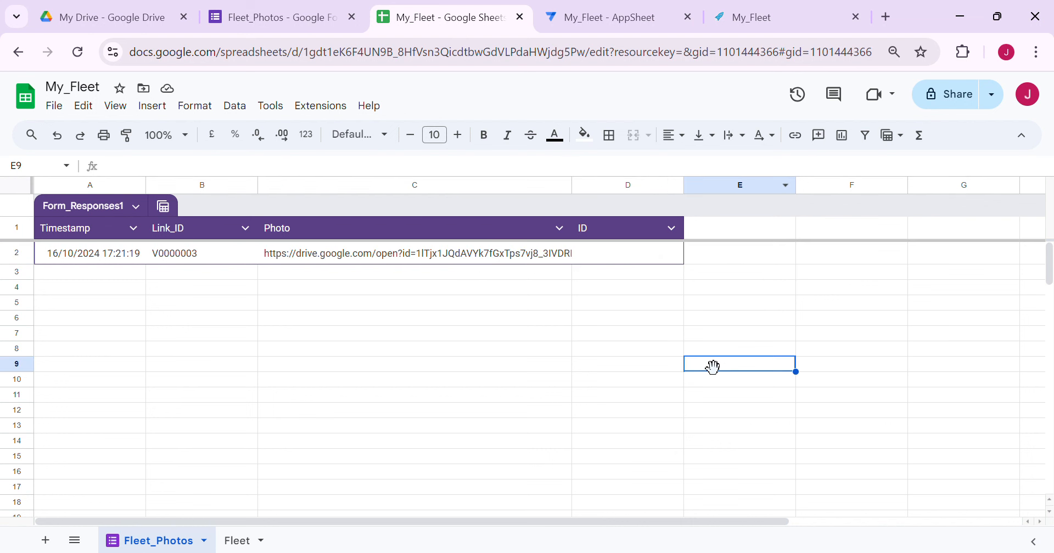
click(618, 264)
click(488, 306)
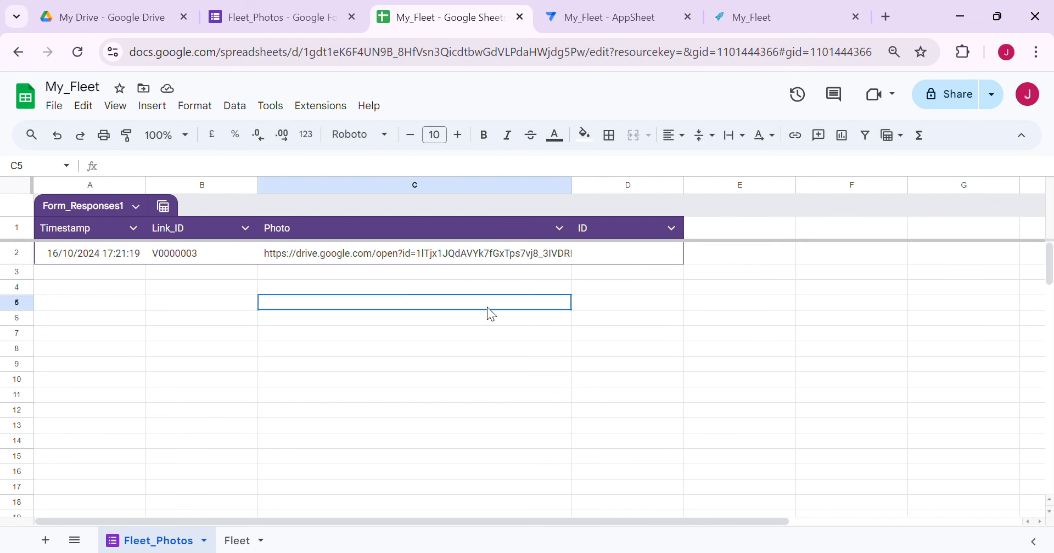
click(624, 264)
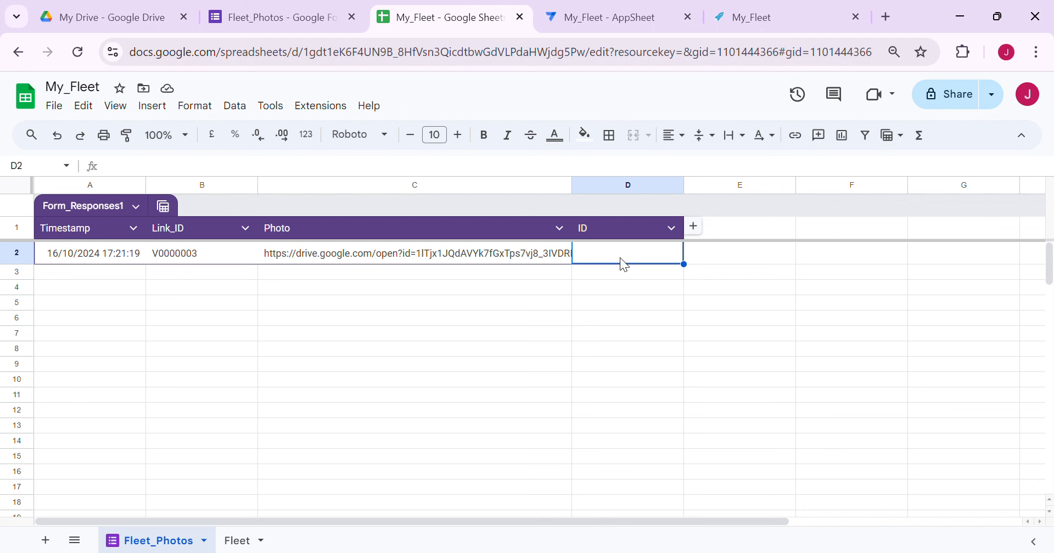
click(629, 289)
click(232, 261)
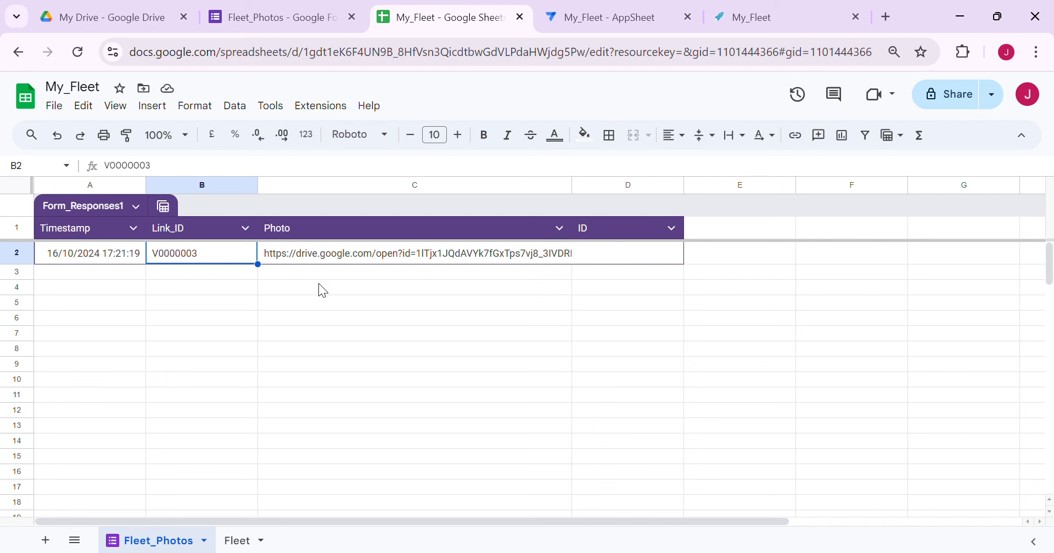
click(218, 289)
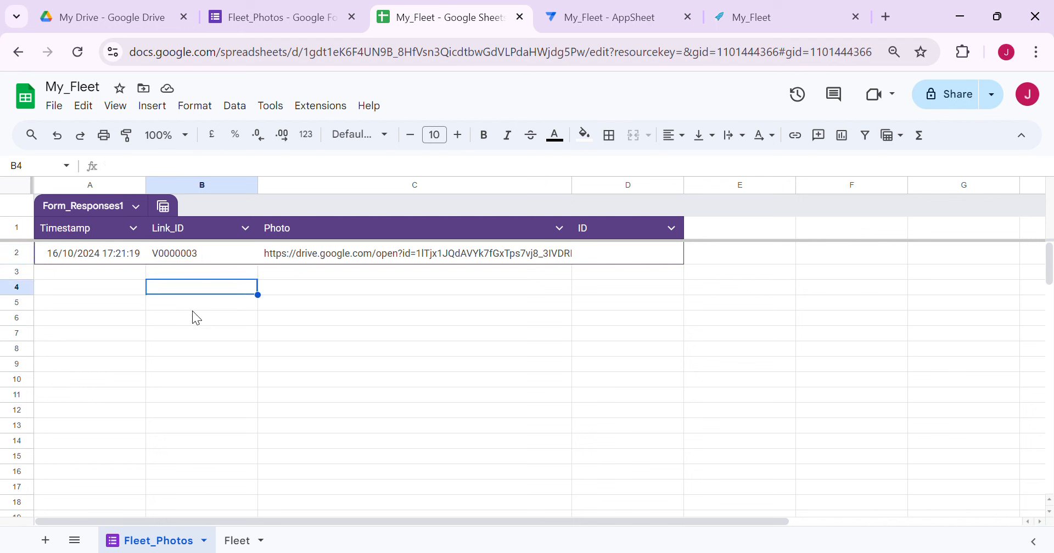
drag(203, 274, 189, 289)
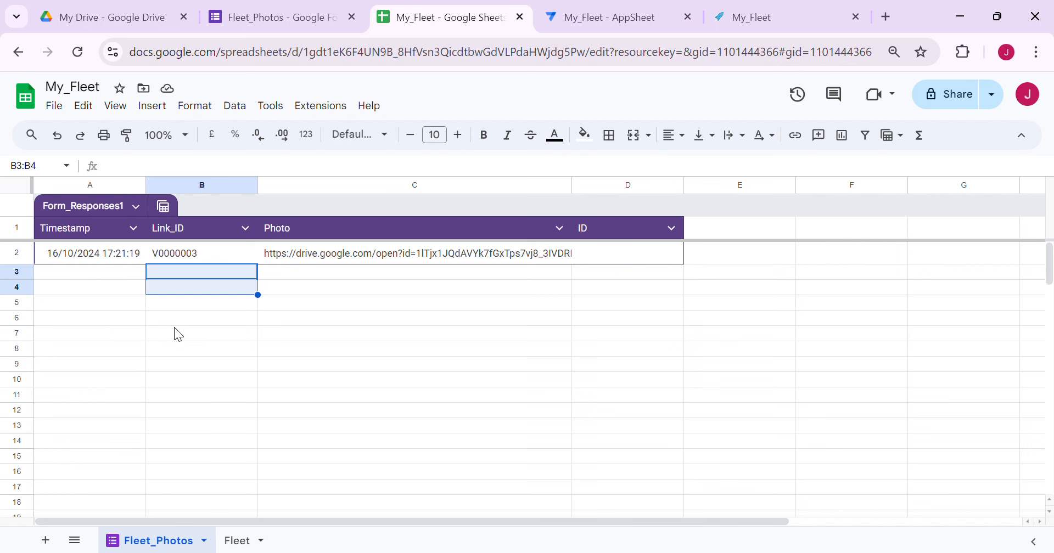
Delete the test response row 2 from the Fleet_Photos sheet
click(17, 255)
right_click(18, 256)
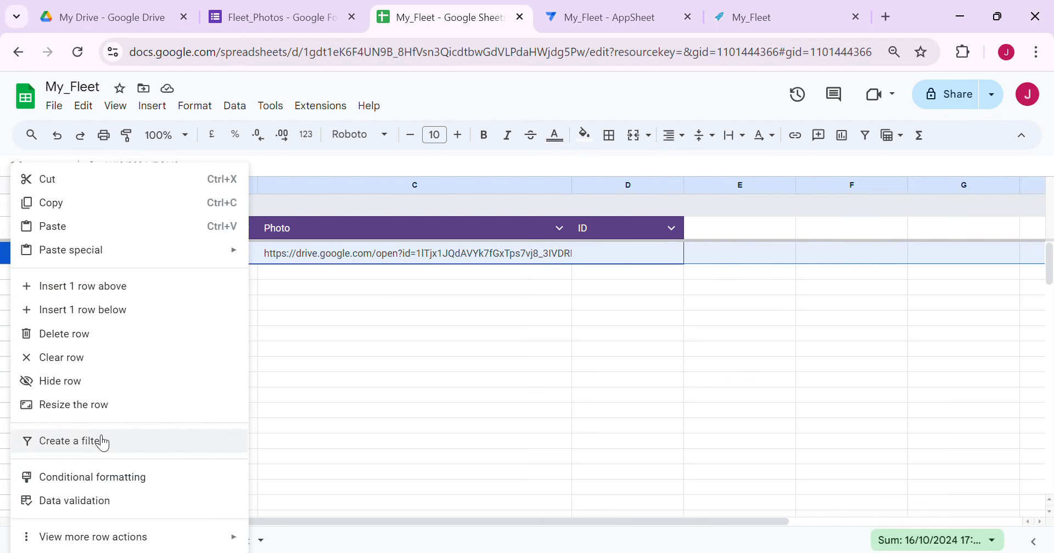
click(70, 335)
click(369, 327)
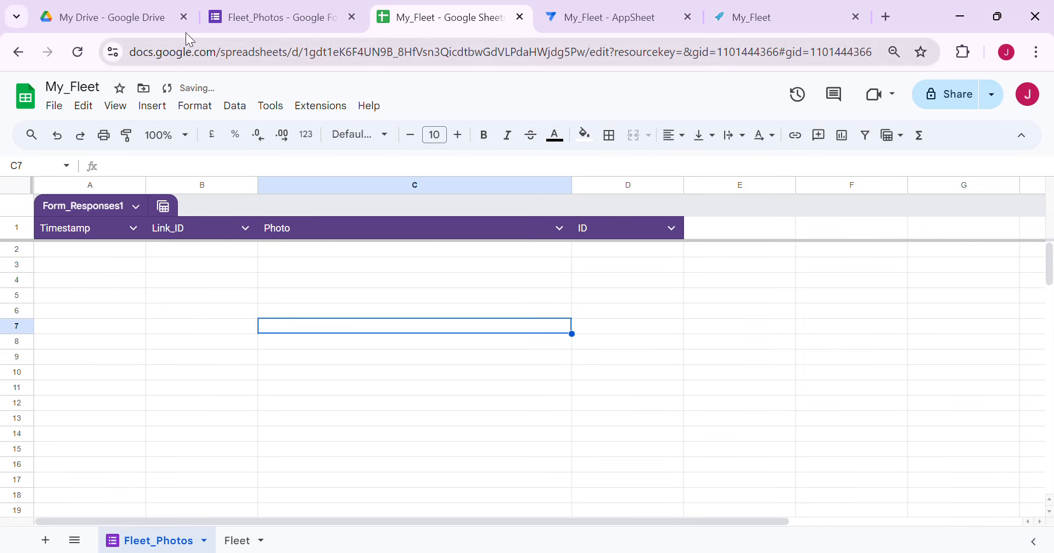
click(130, 21)
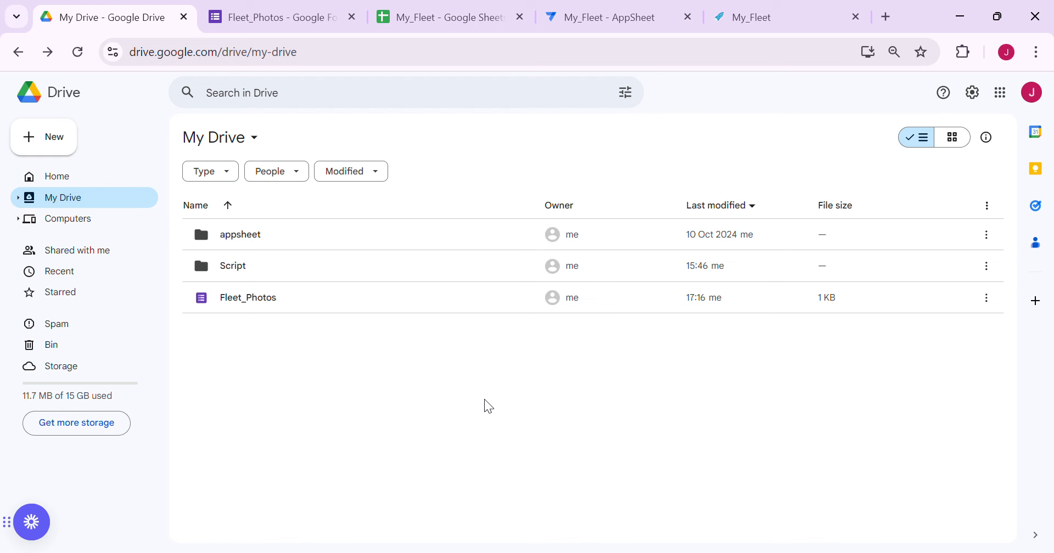
Move all three Yaris photos in Fleet_Photos (File responses) > Photo (File responses) to the bin
click(77, 53)
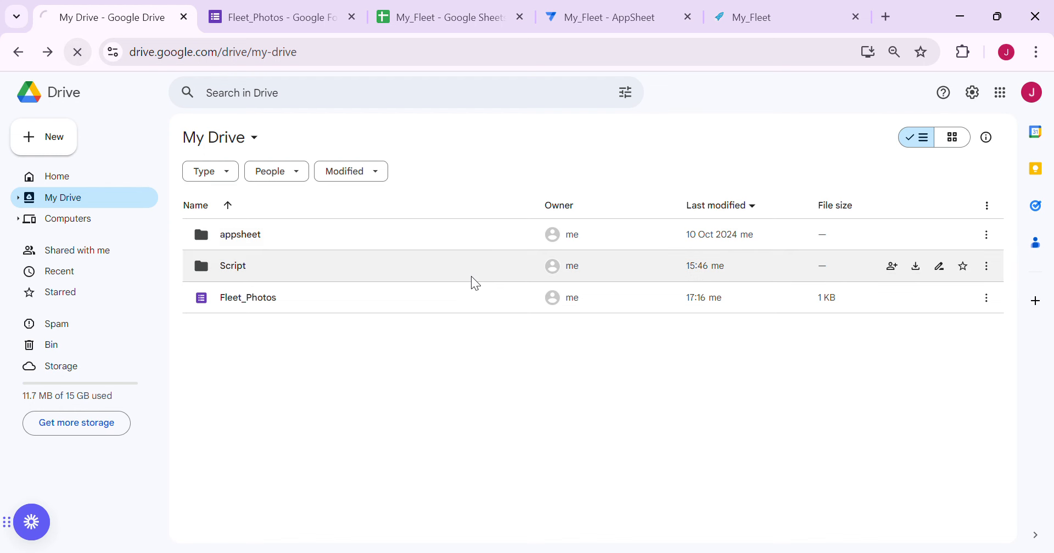
double_click(301, 267)
click(297, 246)
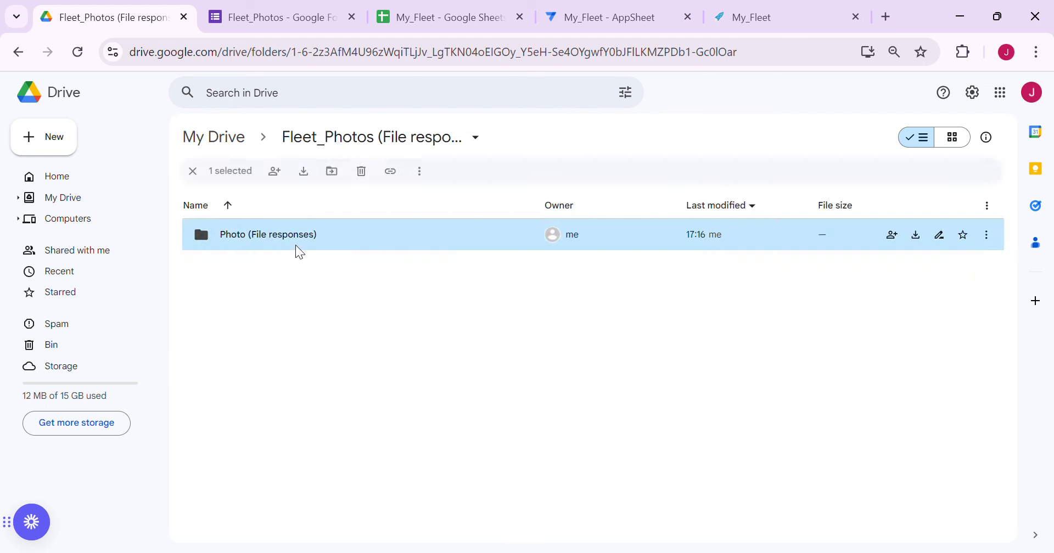
double_click(296, 246)
click(316, 240)
key(ctrl+a)
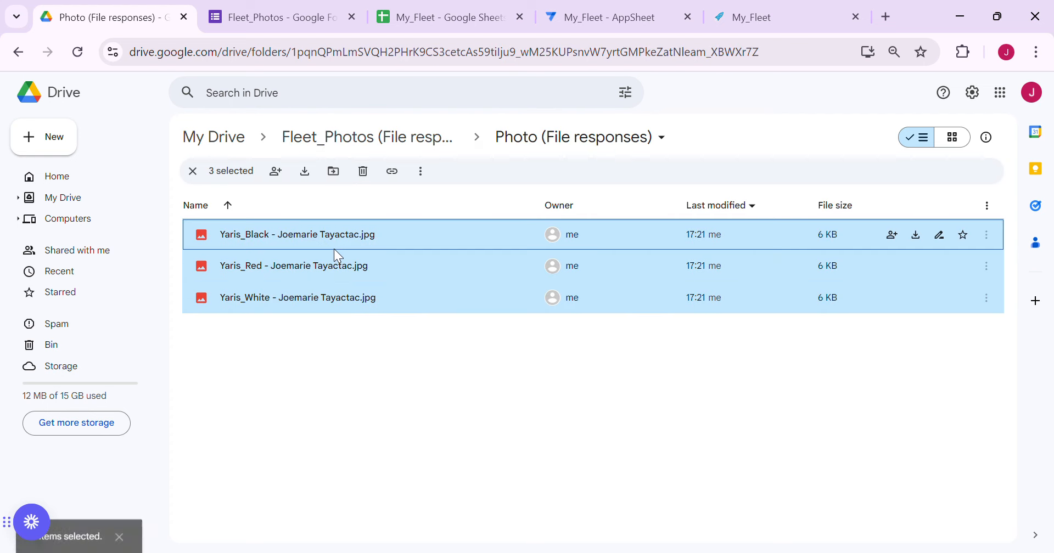
right_click(333, 250)
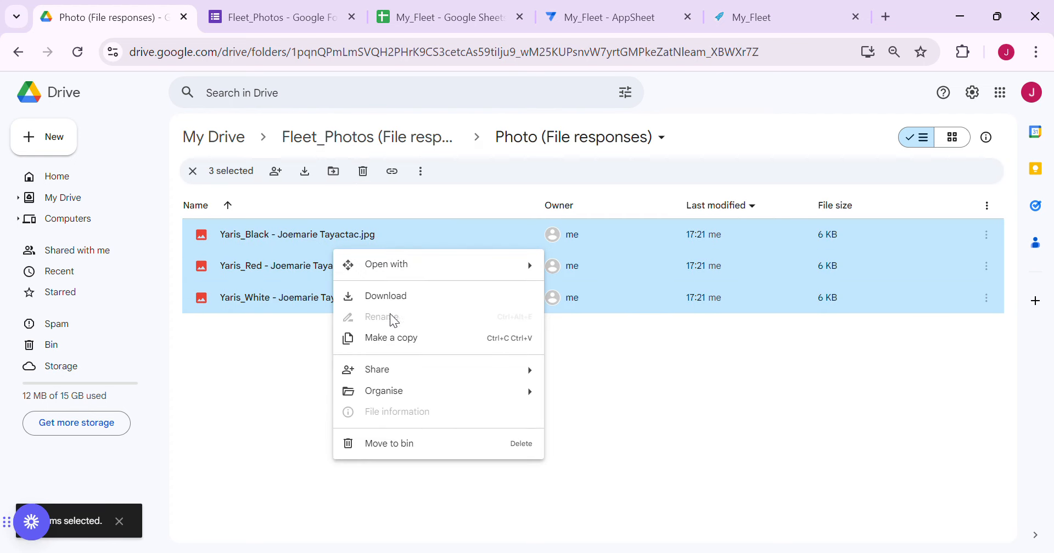
click(409, 441)
click(443, 22)
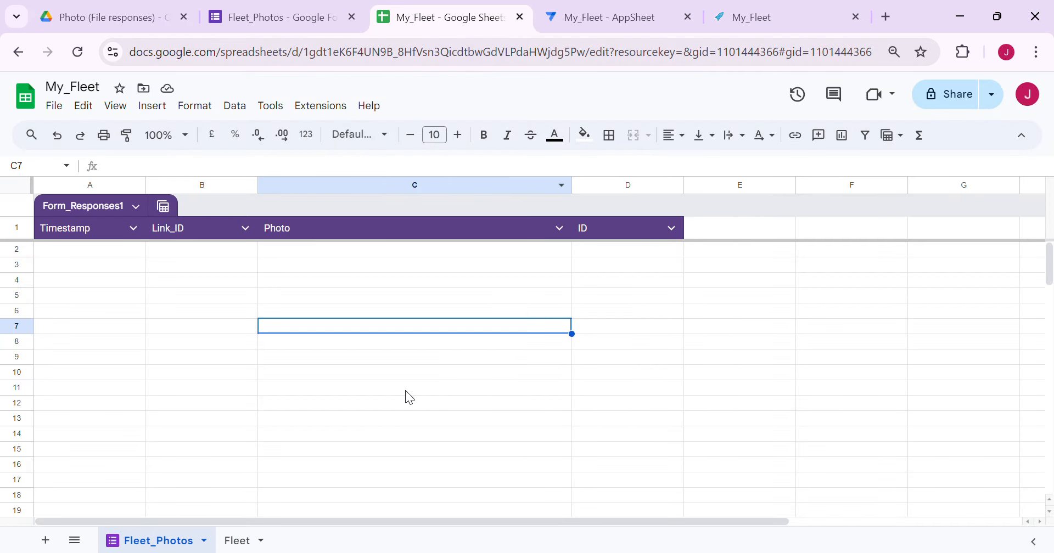
Create a spreadsheet-bound Apps Script project named Multi Upload
click(381, 281)
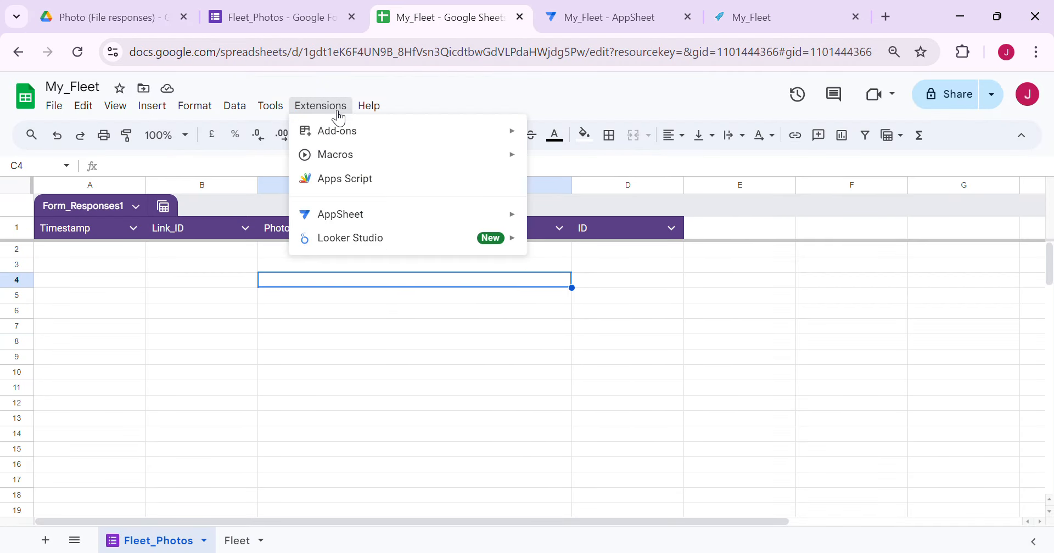
click(359, 183)
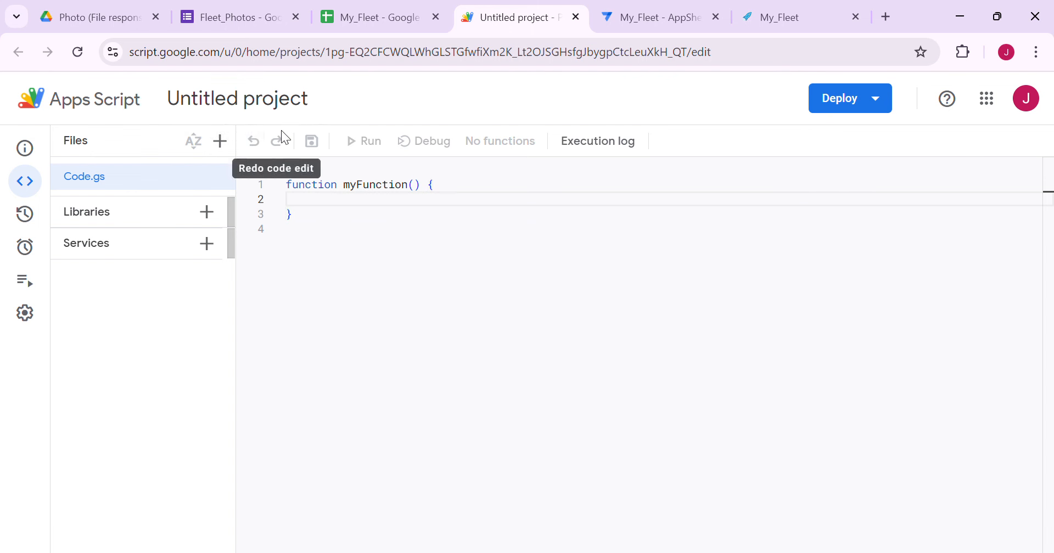
click(268, 99)
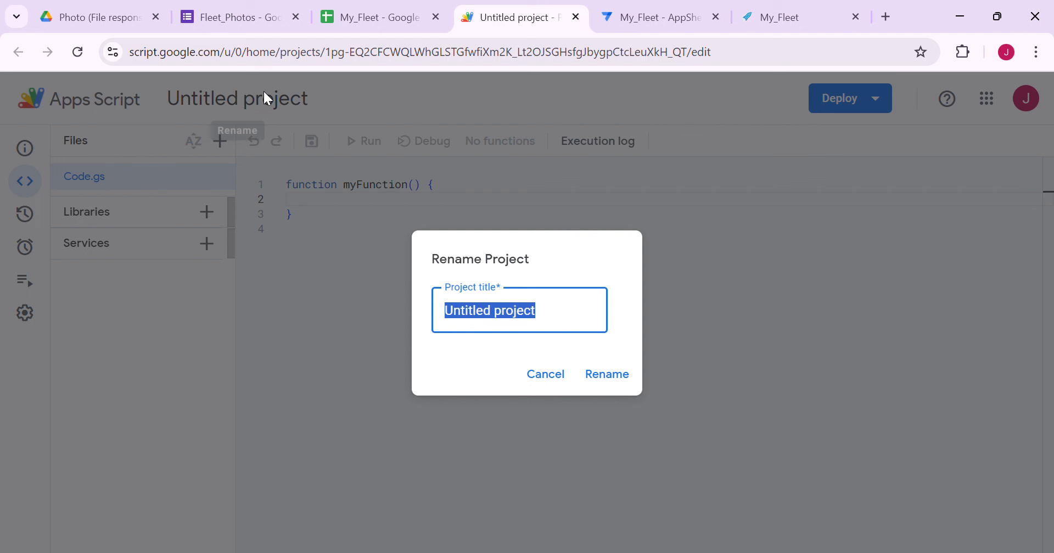
text(Mu)
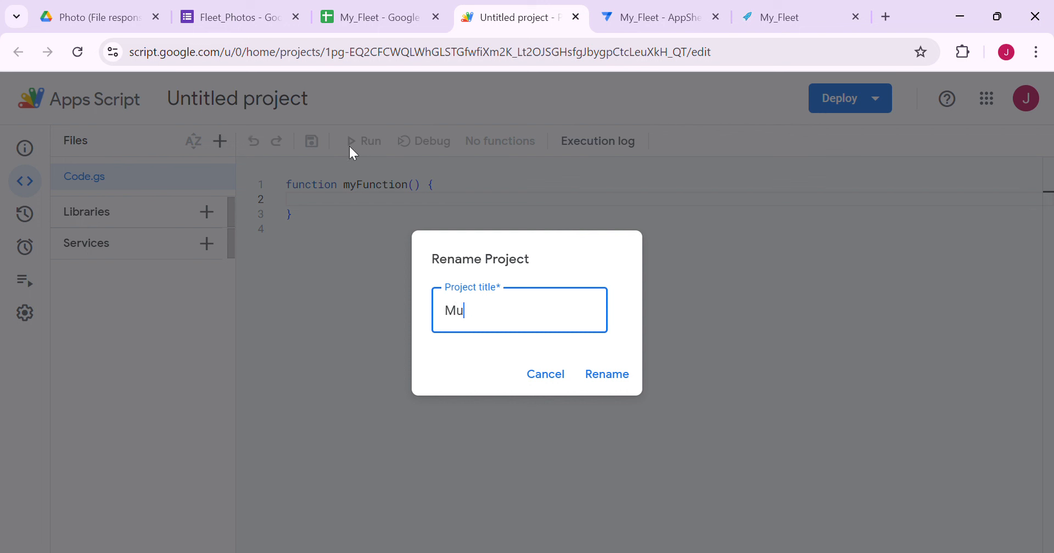
text(lti Upload)
click(624, 376)
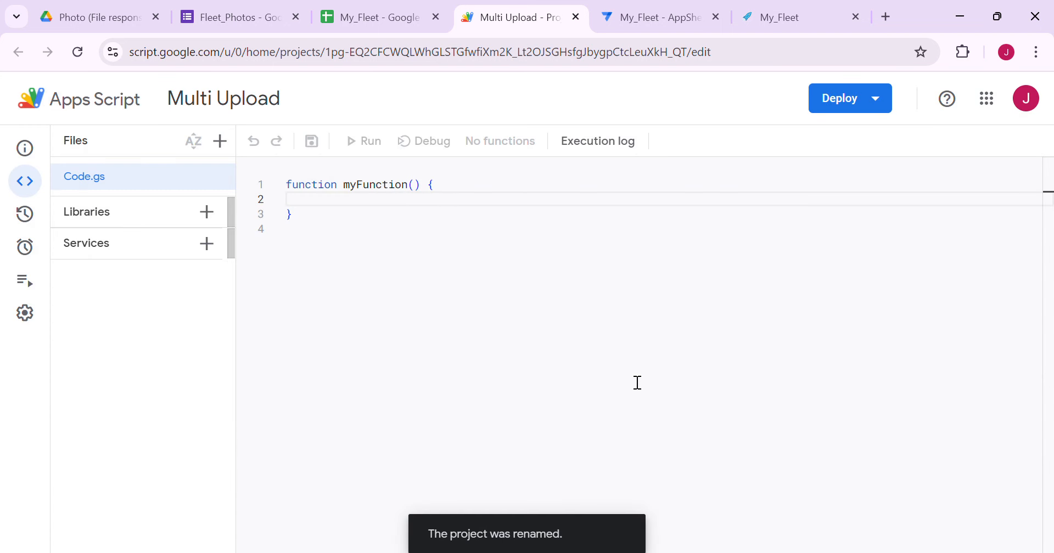
Replace the default Code.gs contents with the pasted onFormSubmit script
drag(346, 254, 245, 171)
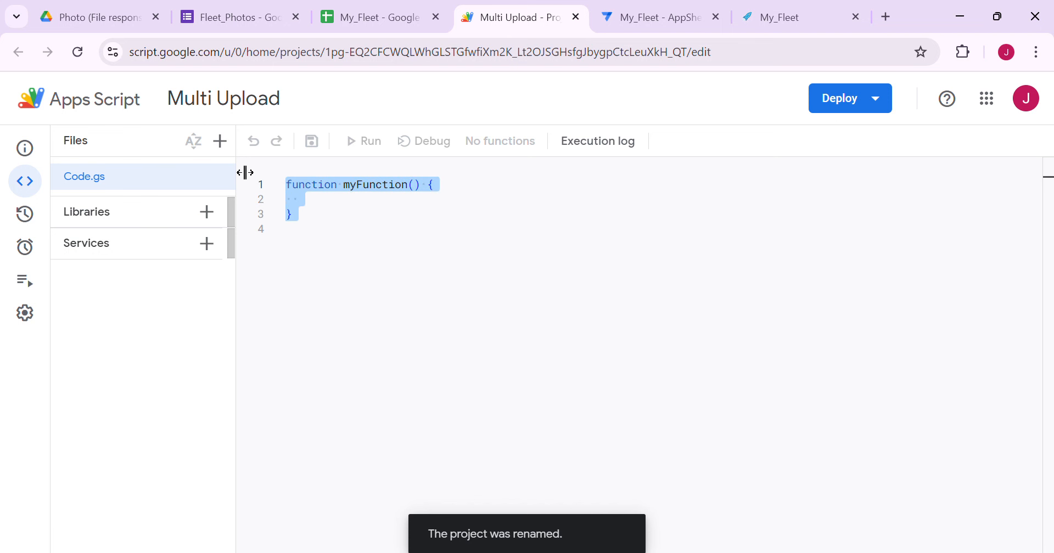
key(BackSpace)
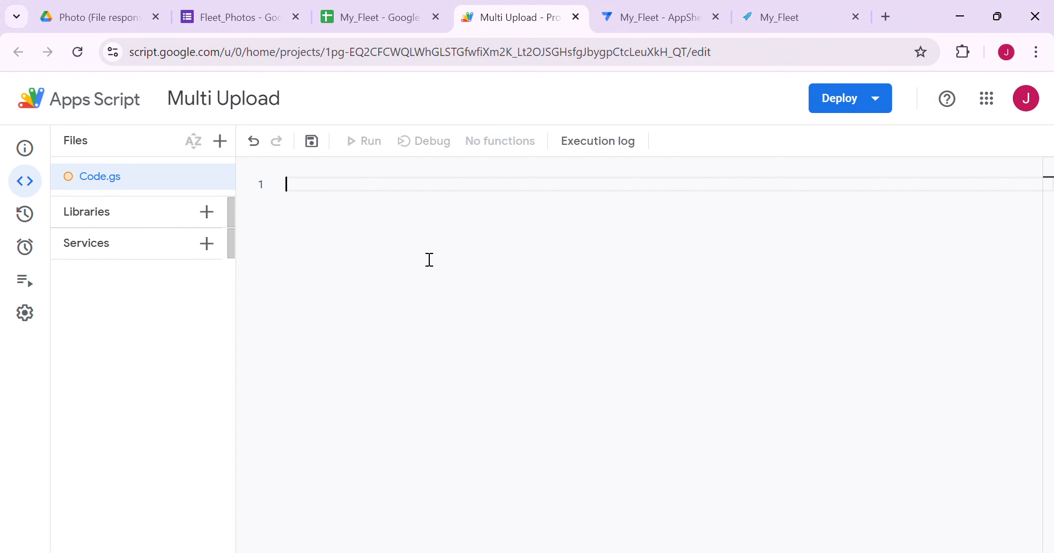
key(ctrl+v)
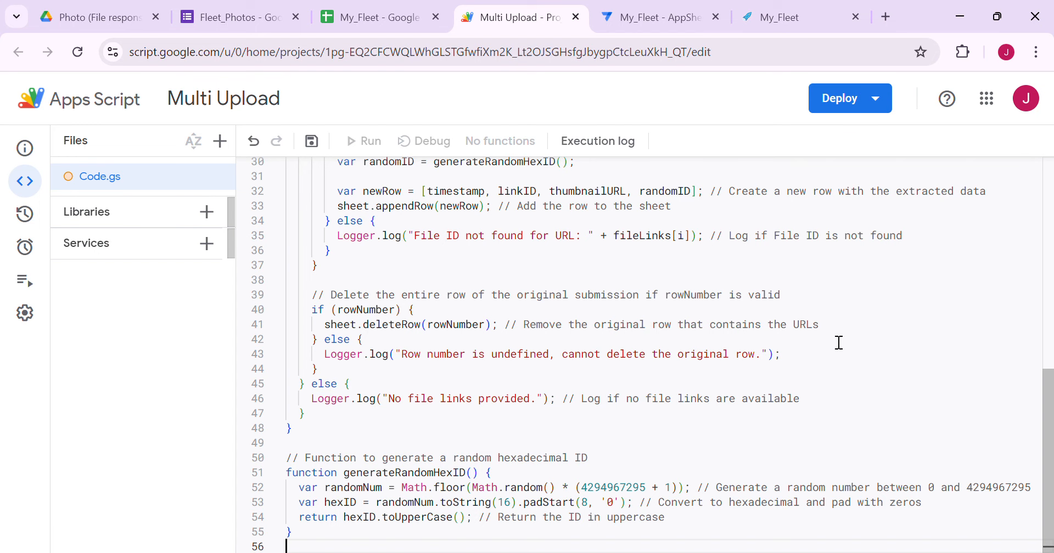
scroll(900, 307, up, 3)
scroll(900, 306, up, 5)
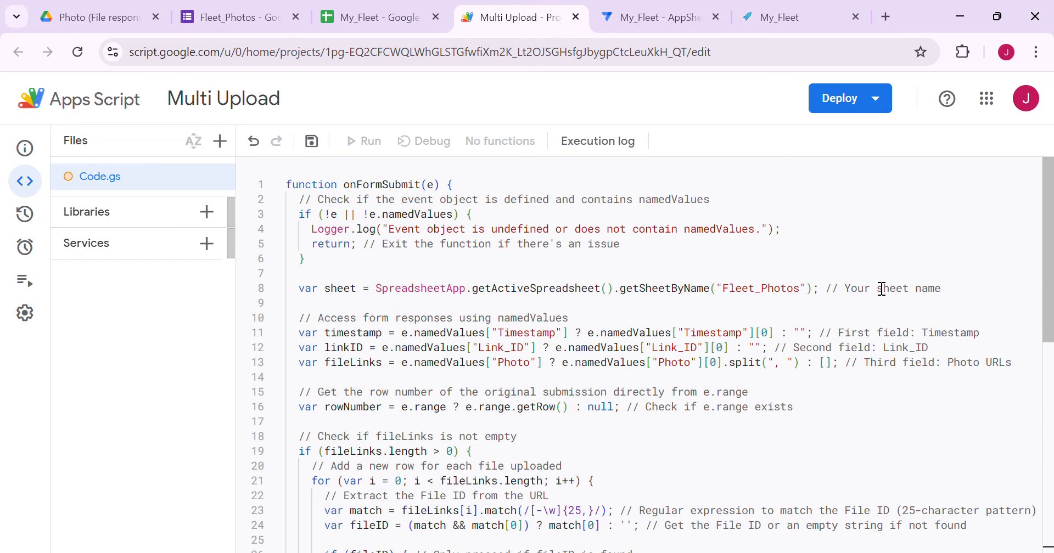
click(350, 18)
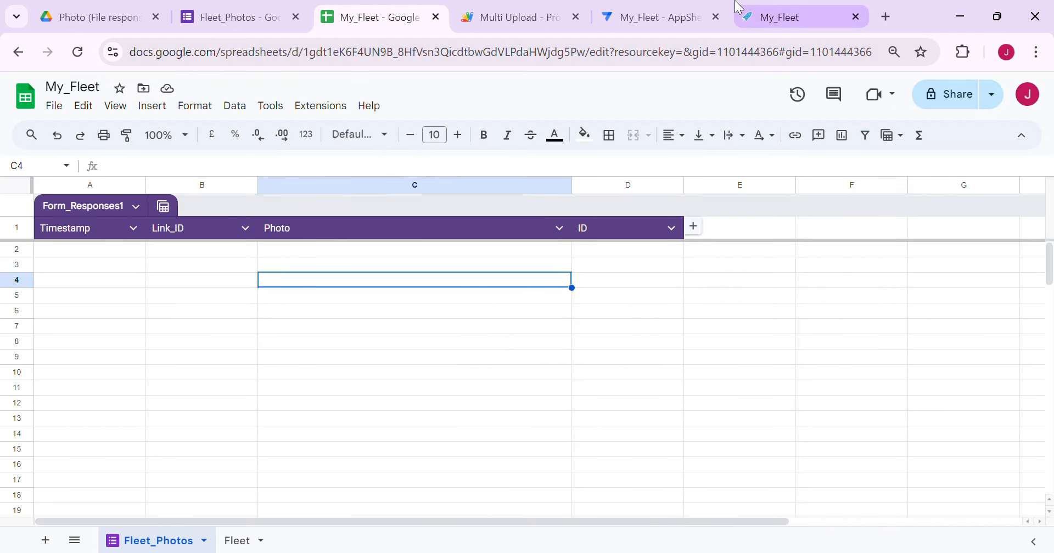
Look over the empty Timestamp and ID cells below the Fleet_Photos headers
click(222, 23)
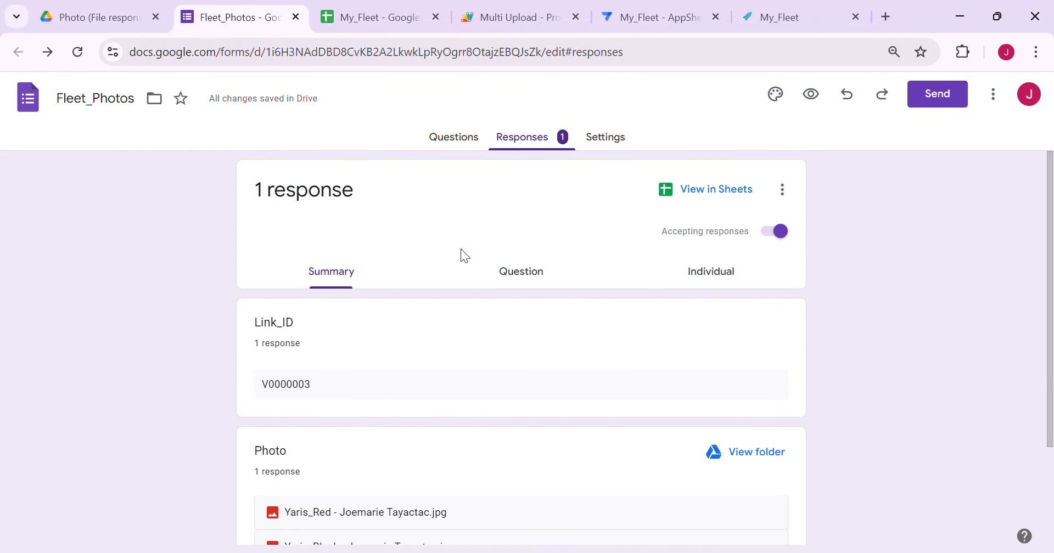
click(368, 20)
click(226, 301)
click(16, 249)
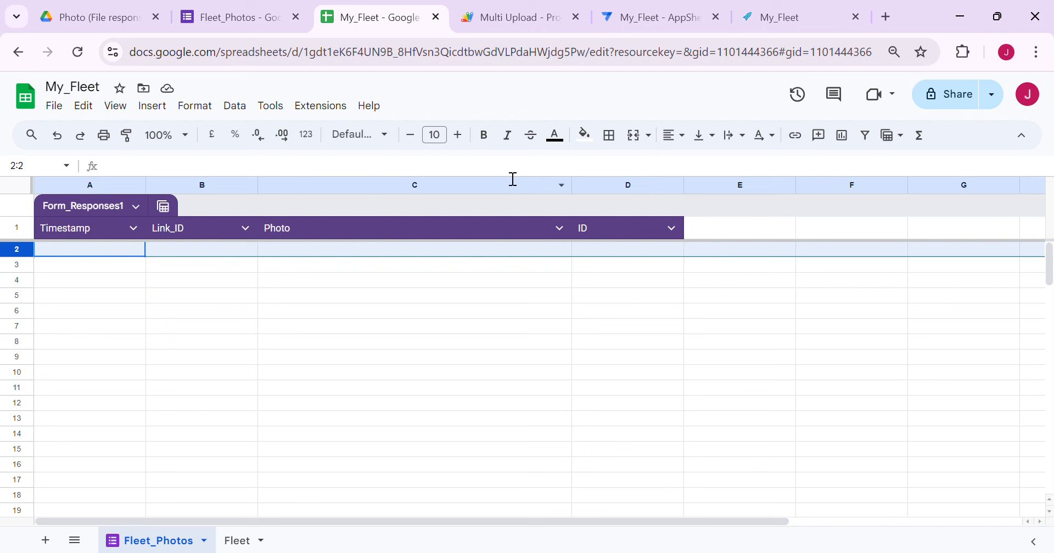
click(61, 269)
click(76, 285)
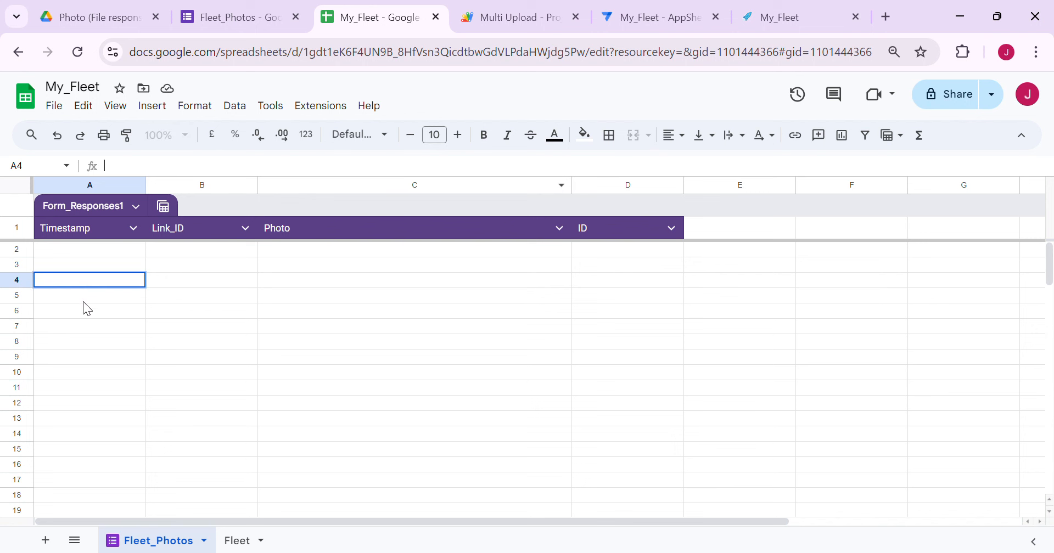
key(Up)
key(Up)
click(98, 269)
click(94, 283)
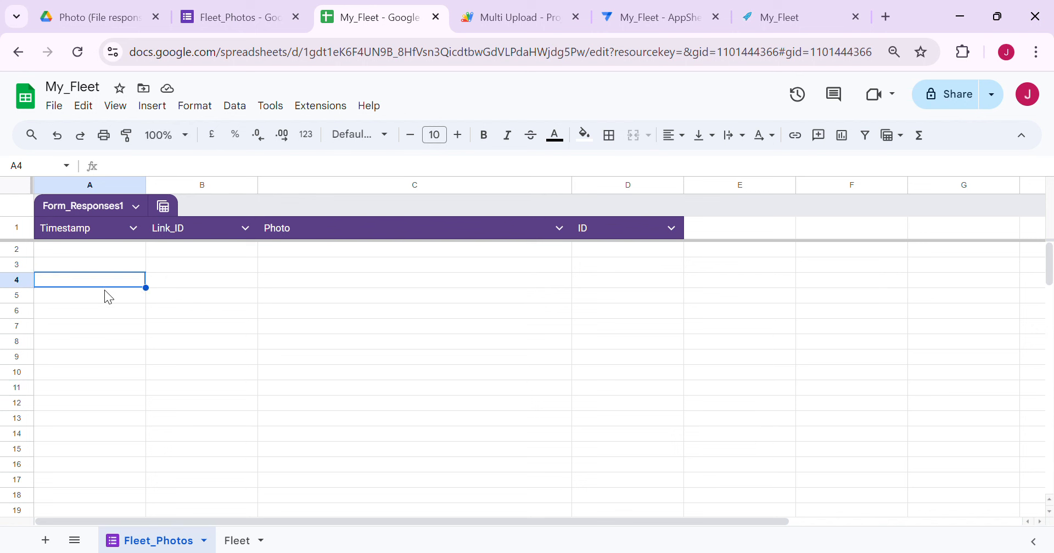
click(629, 255)
click(625, 265)
click(626, 279)
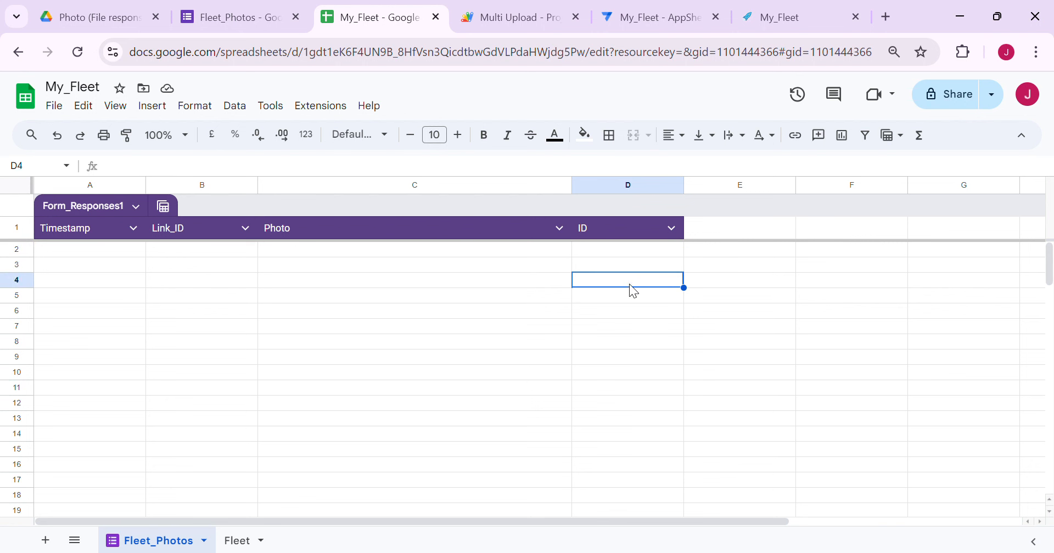
Check the empty Link_ID and Photo rows, select A2:D4, then review the script's event check
click(88, 281)
click(93, 250)
click(102, 266)
click(109, 280)
click(187, 251)
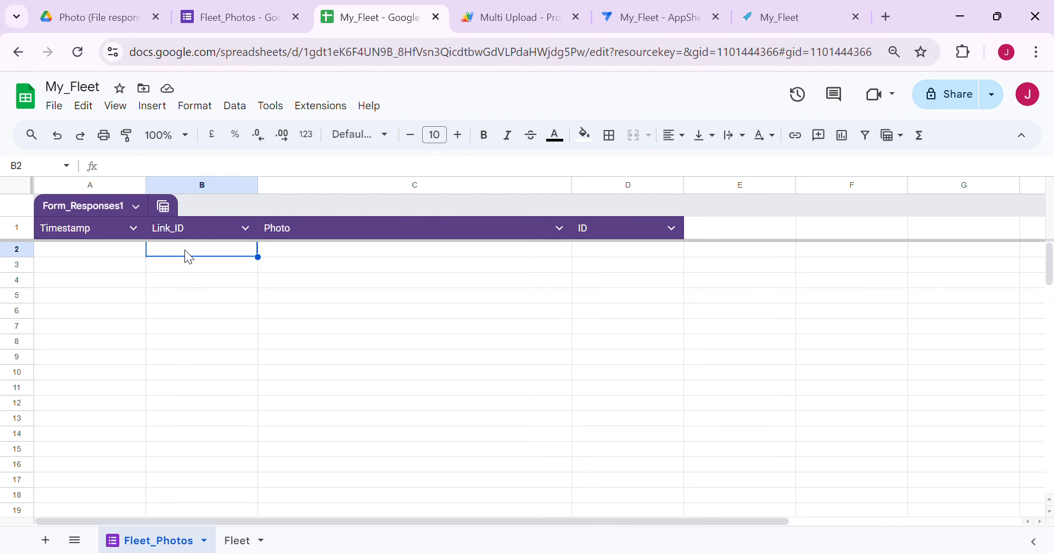
click(191, 264)
click(198, 281)
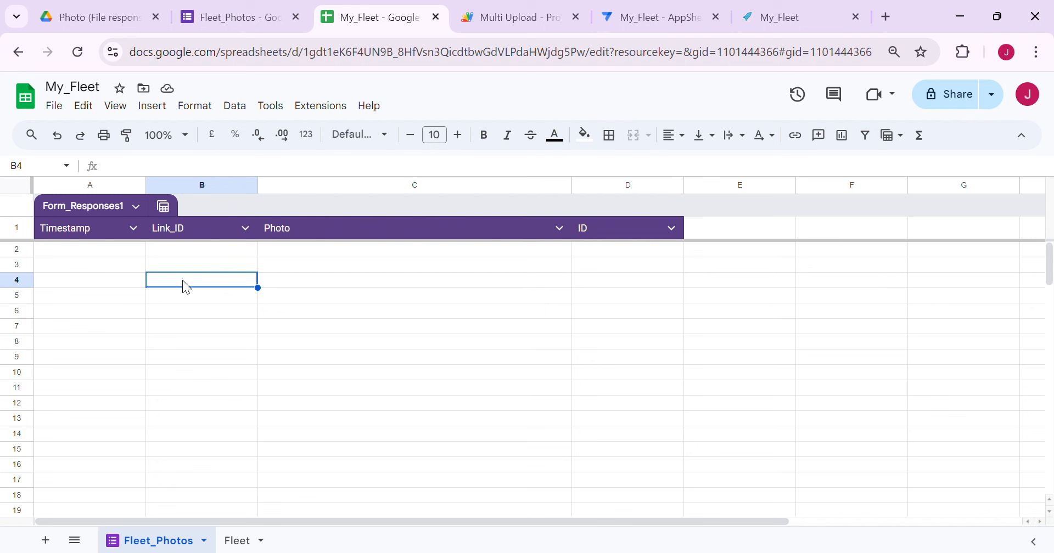
click(569, 266)
click(607, 253)
click(570, 296)
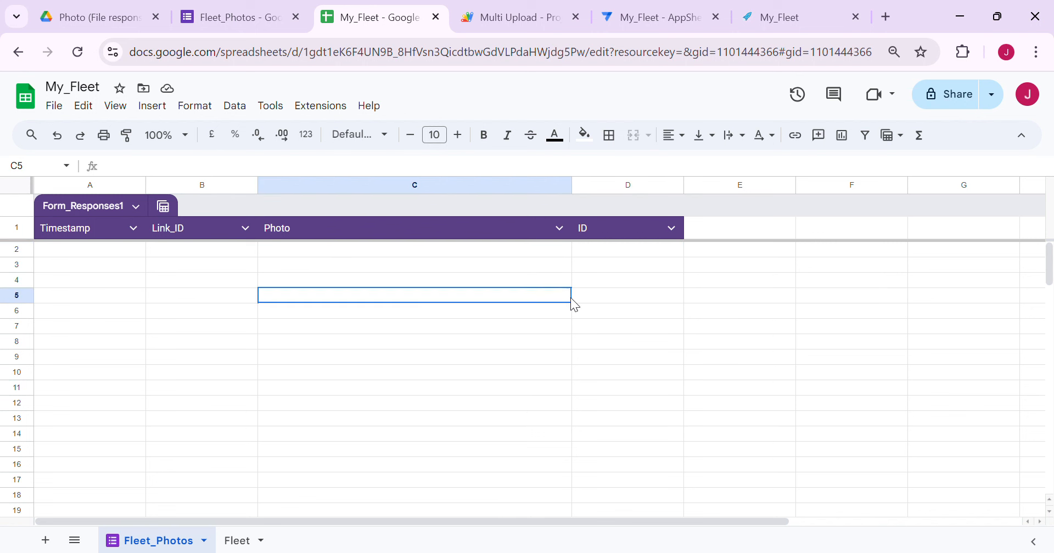
click(17, 251)
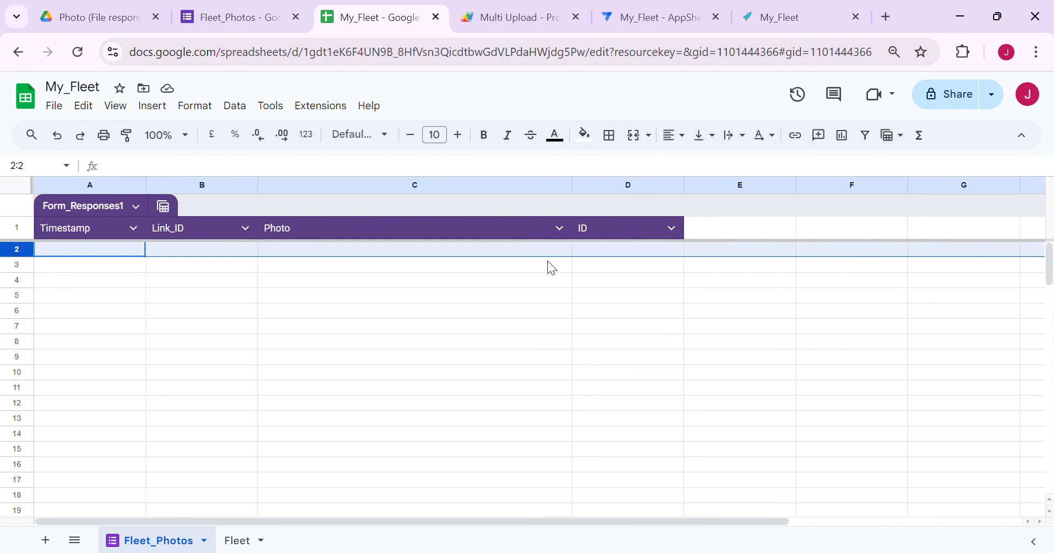
click(609, 267)
click(150, 266)
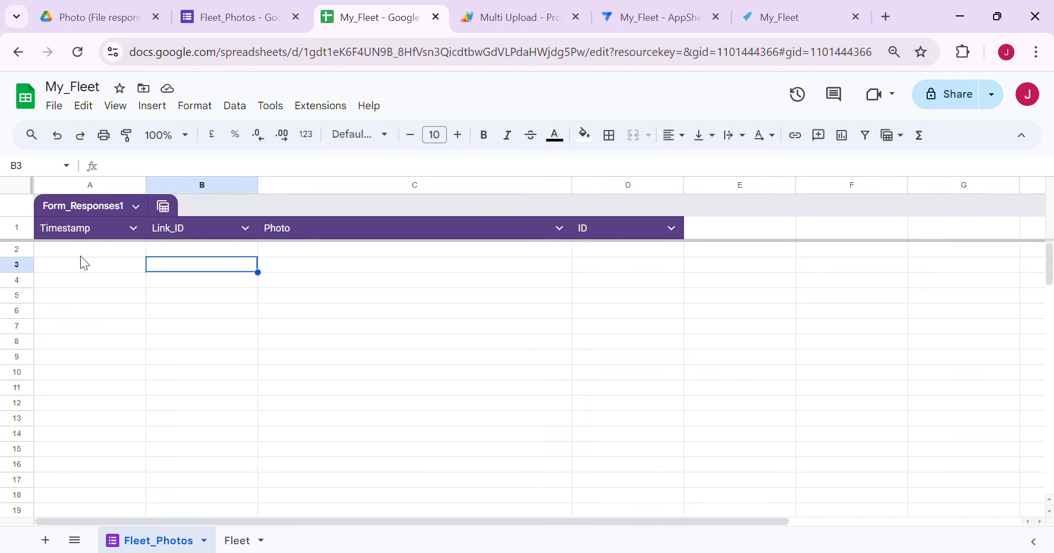
drag(79, 250, 624, 283)
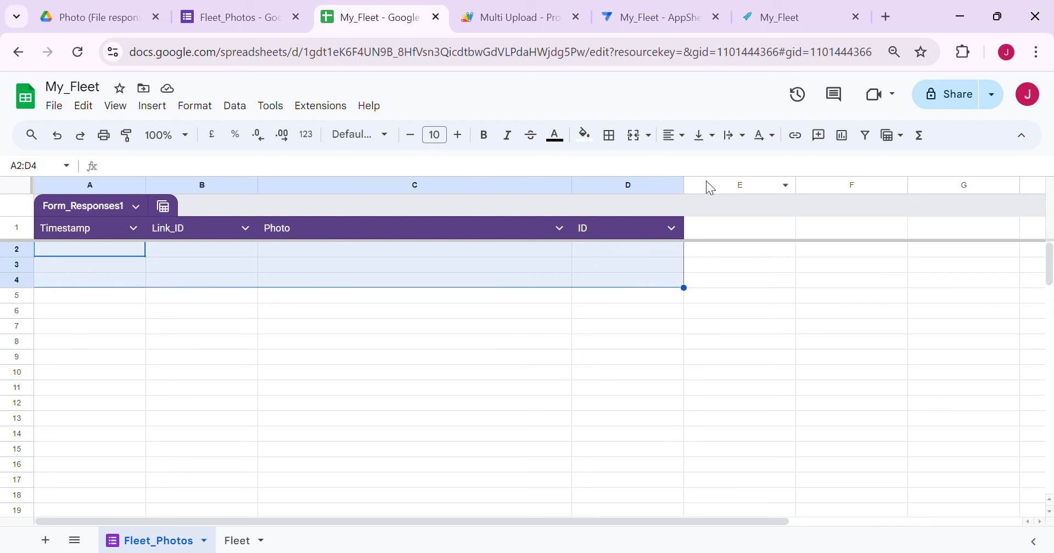
click(505, 18)
click(758, 266)
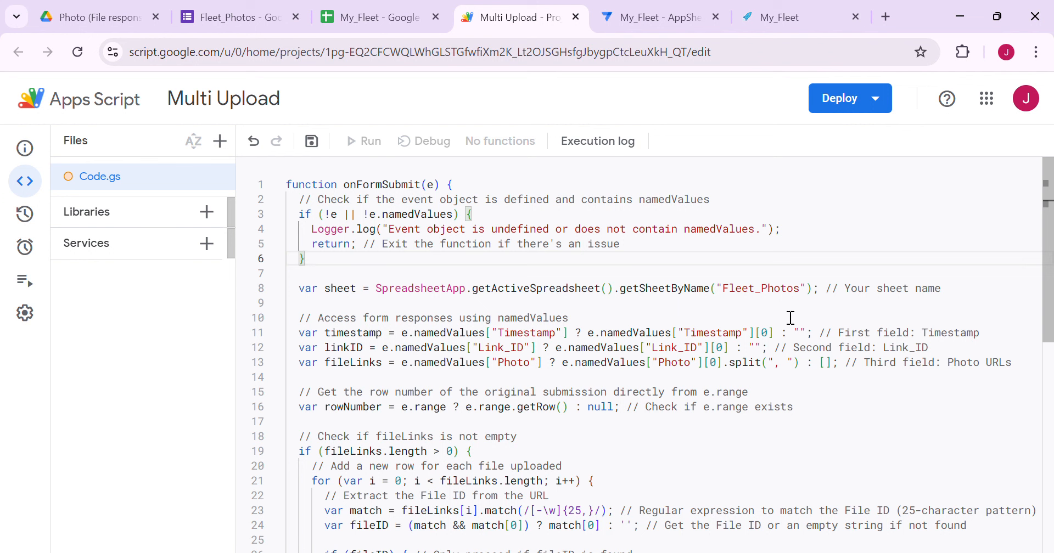
click(801, 296)
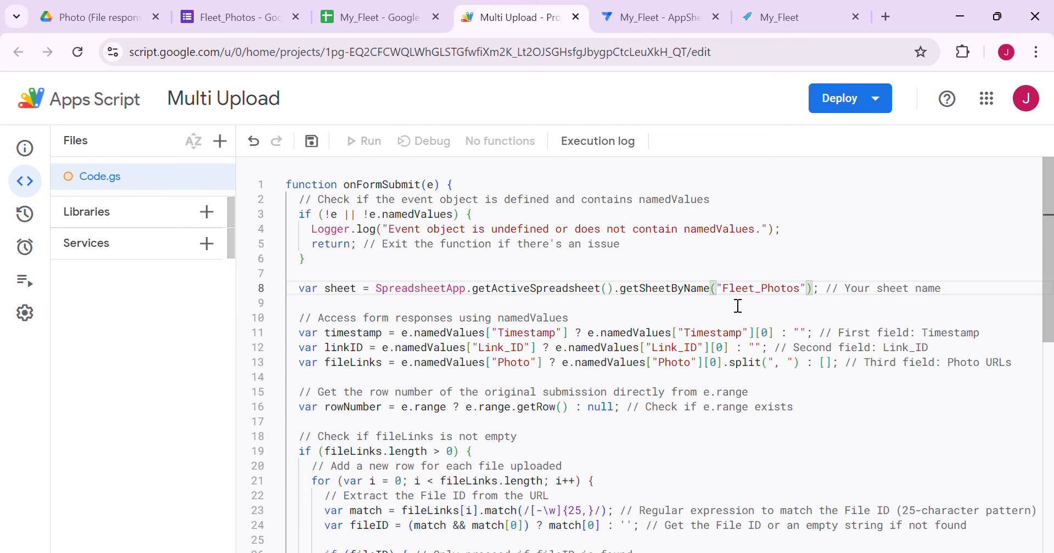
click(378, 17)
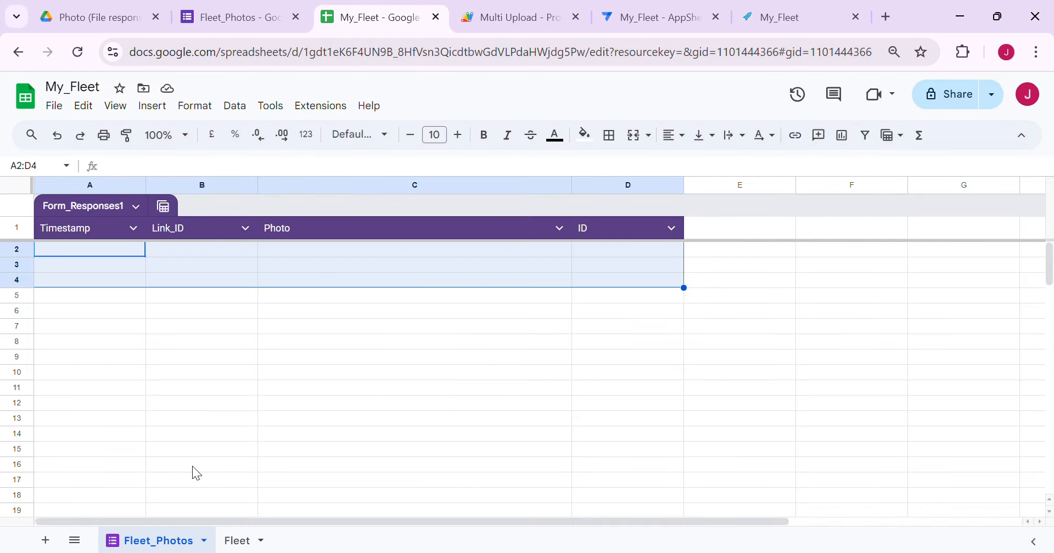
click(518, 17)
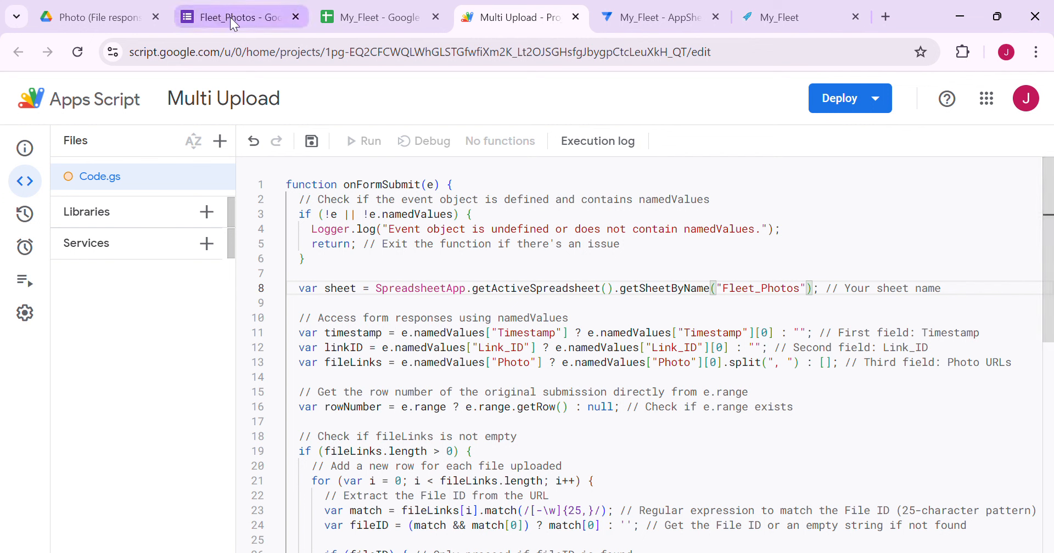
click(401, 10)
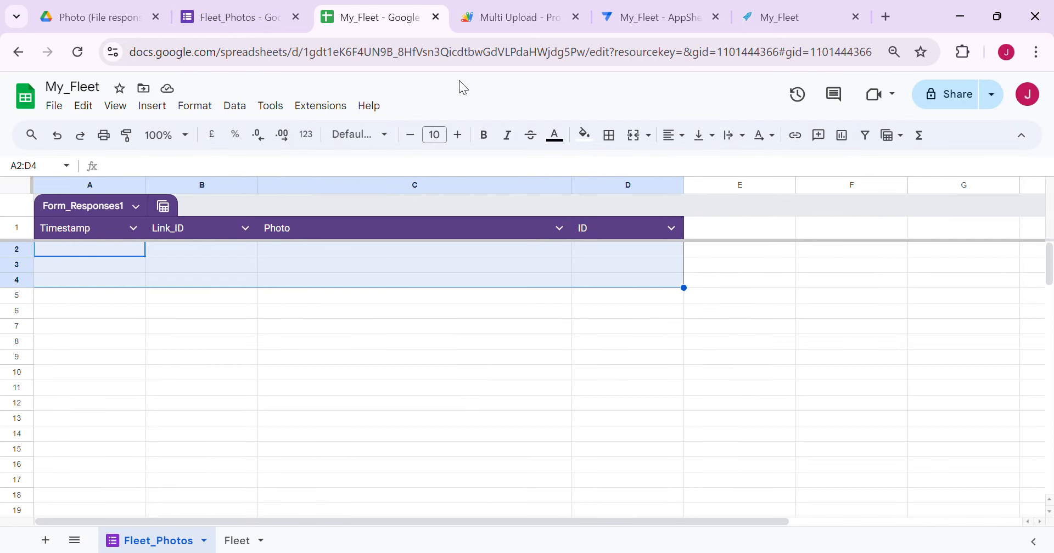
click(512, 27)
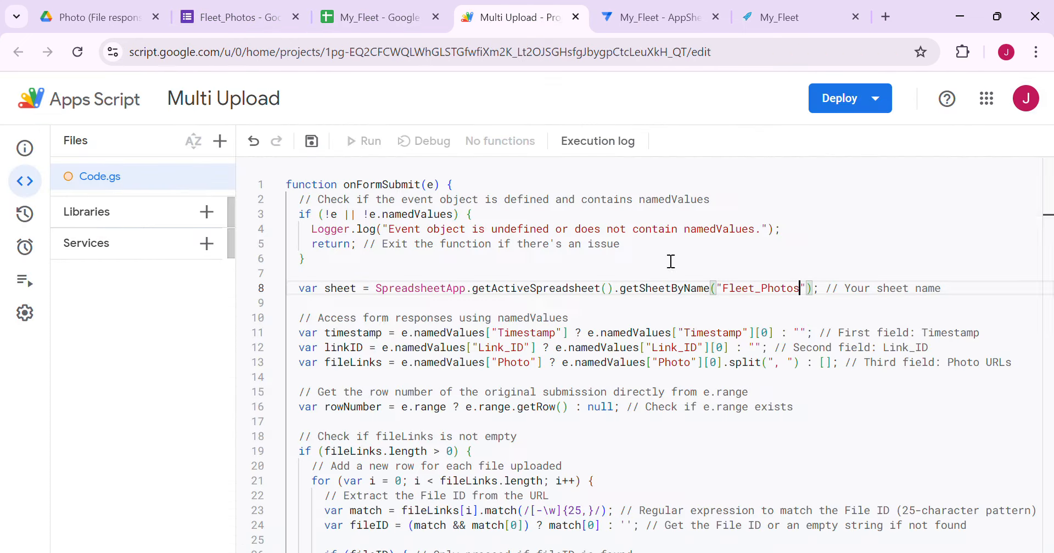
click(522, 361)
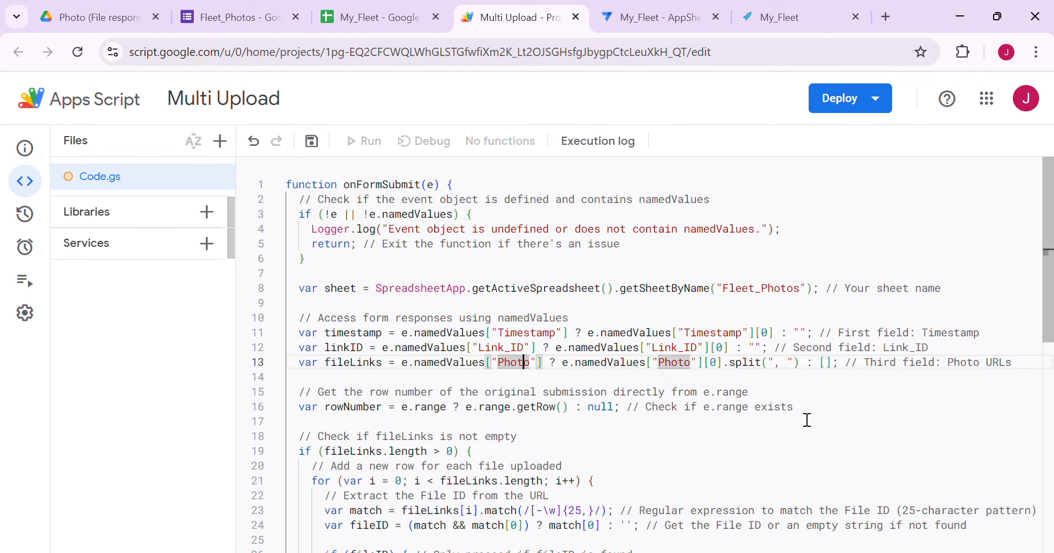
click(686, 350)
click(691, 364)
scroll(761, 405, down, 3)
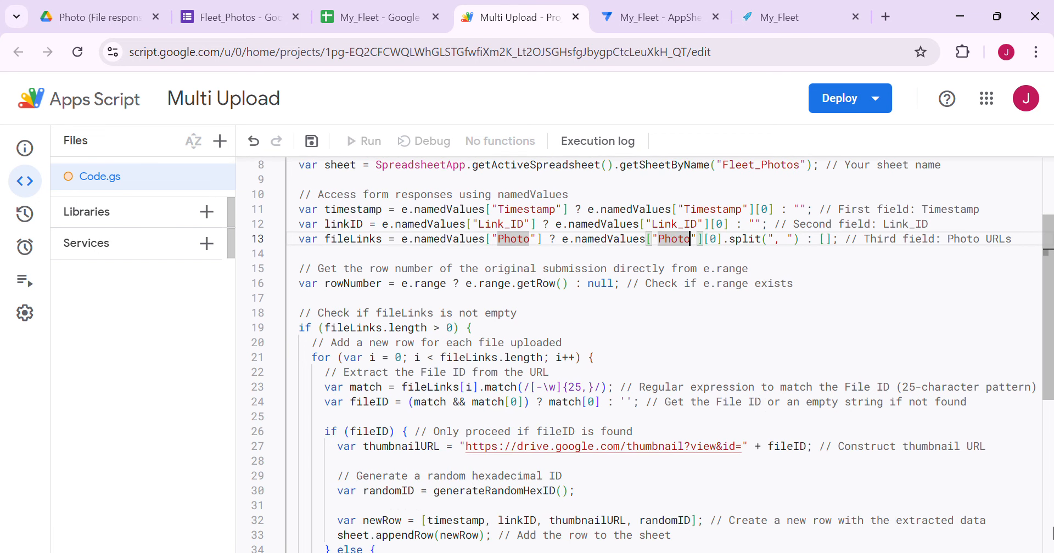
click(368, 24)
click(583, 252)
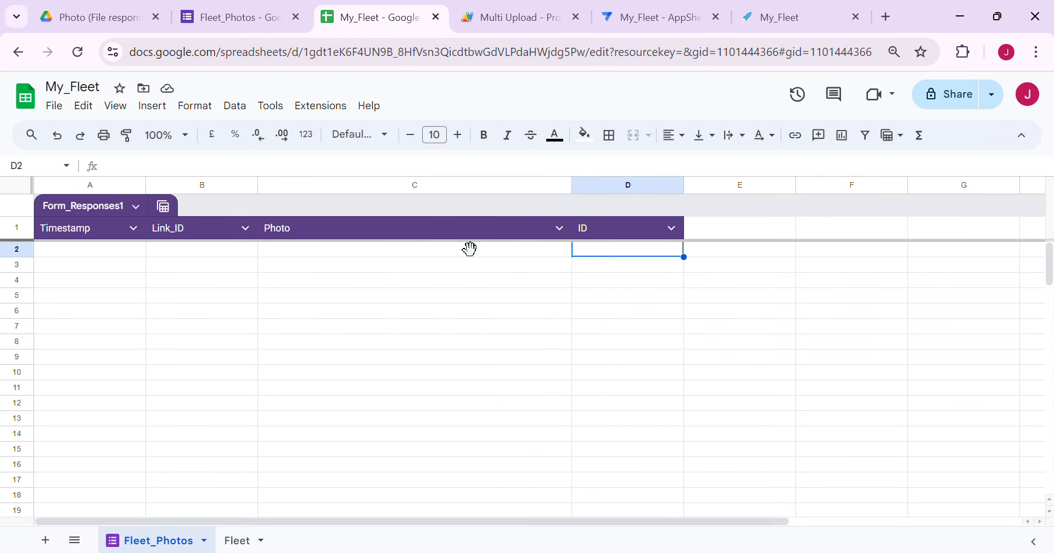
click(438, 256)
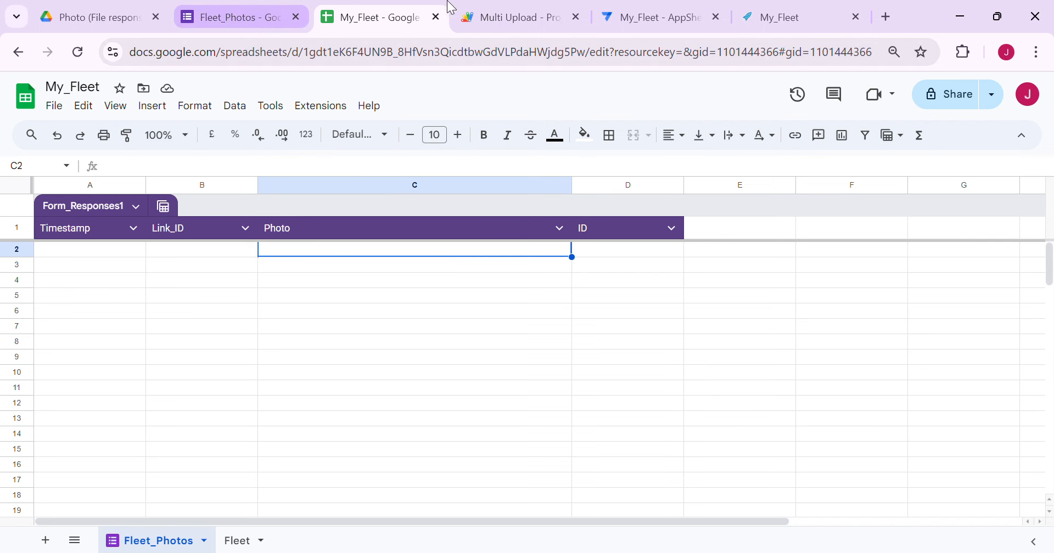
click(461, 16)
click(530, 447)
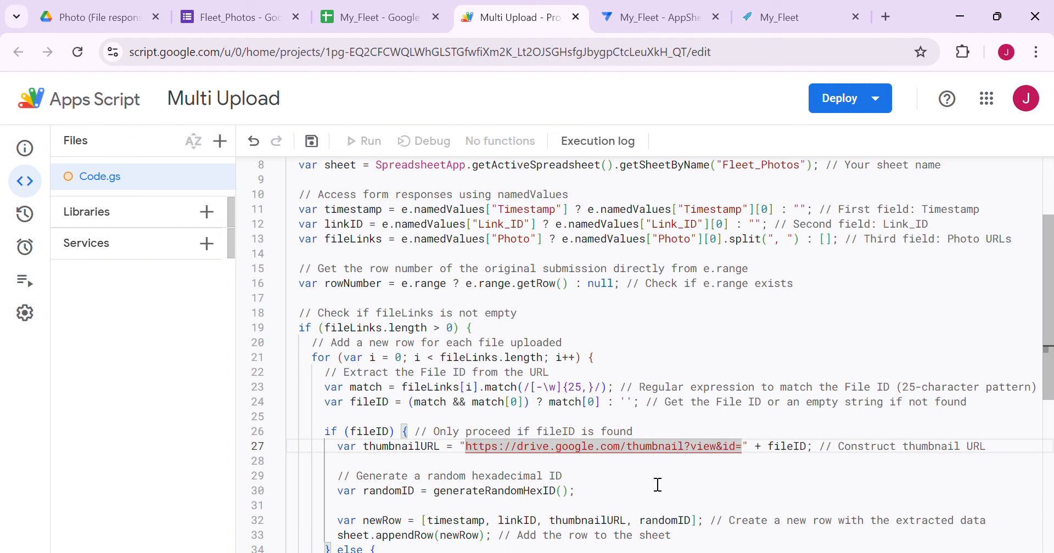
Review the Drive thumbnail URL and randomID new-row code, then save Multi Upload
scroll(658, 485, down, 1)
click(648, 411)
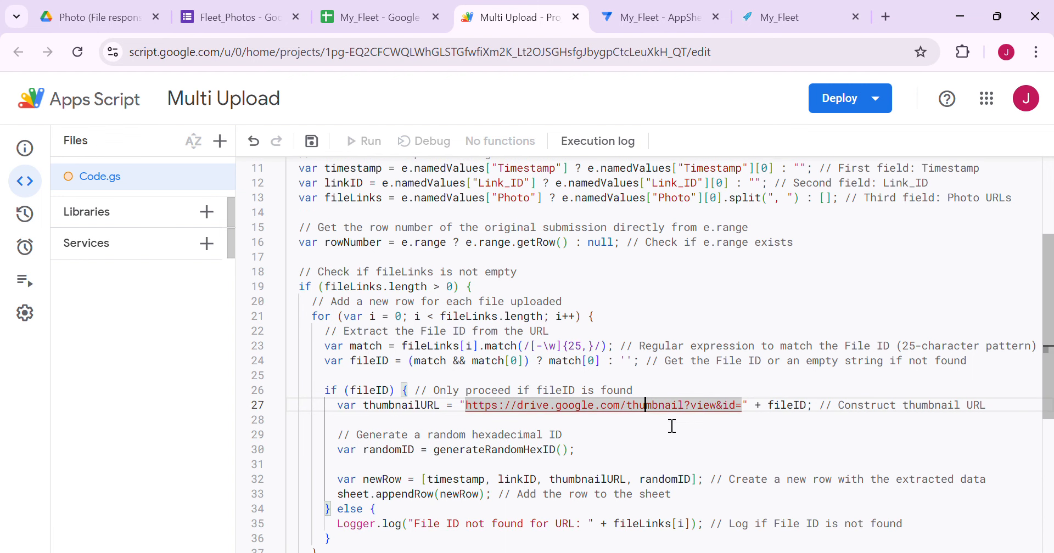
click(719, 408)
scroll(796, 456, down, 1)
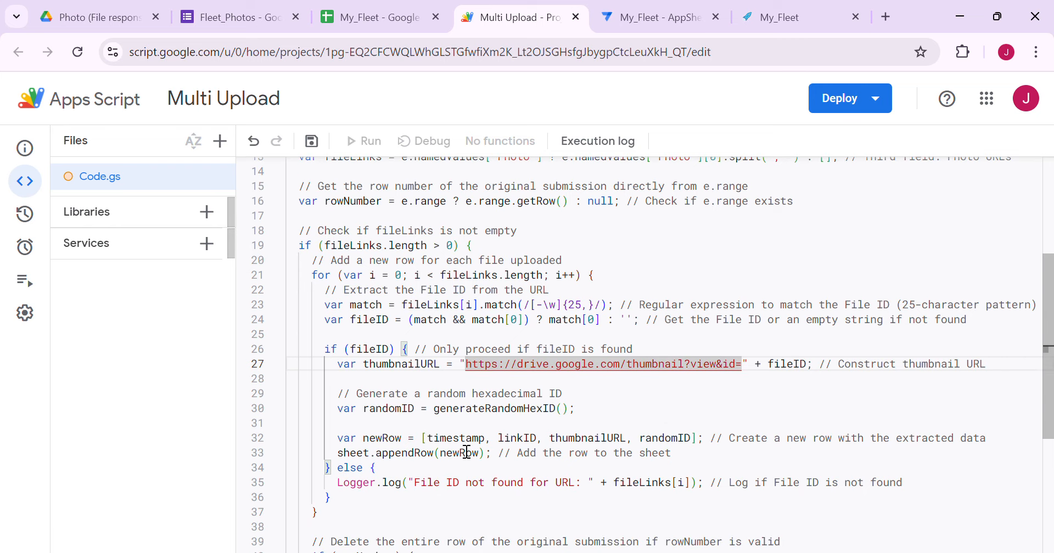
click(653, 438)
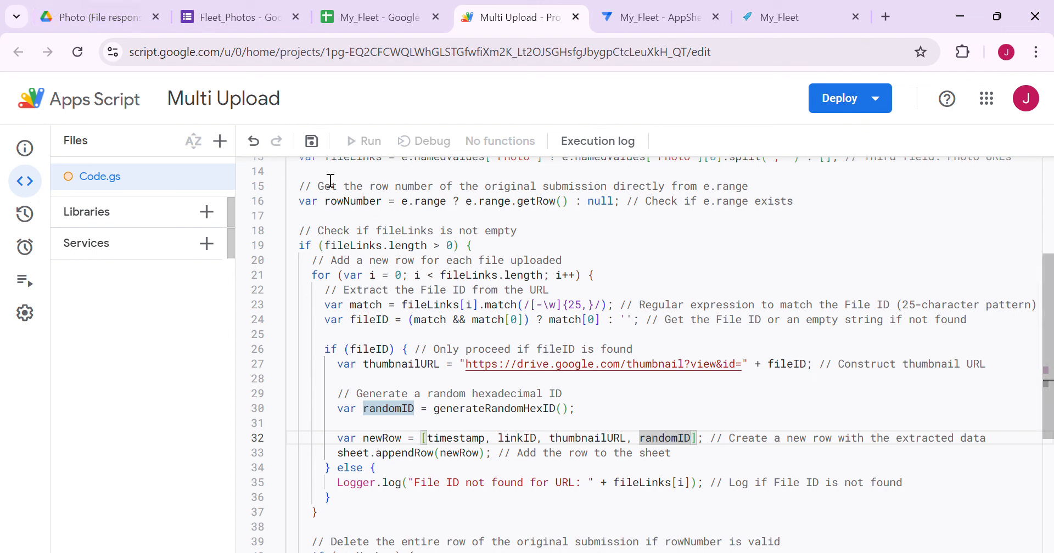
click(312, 141)
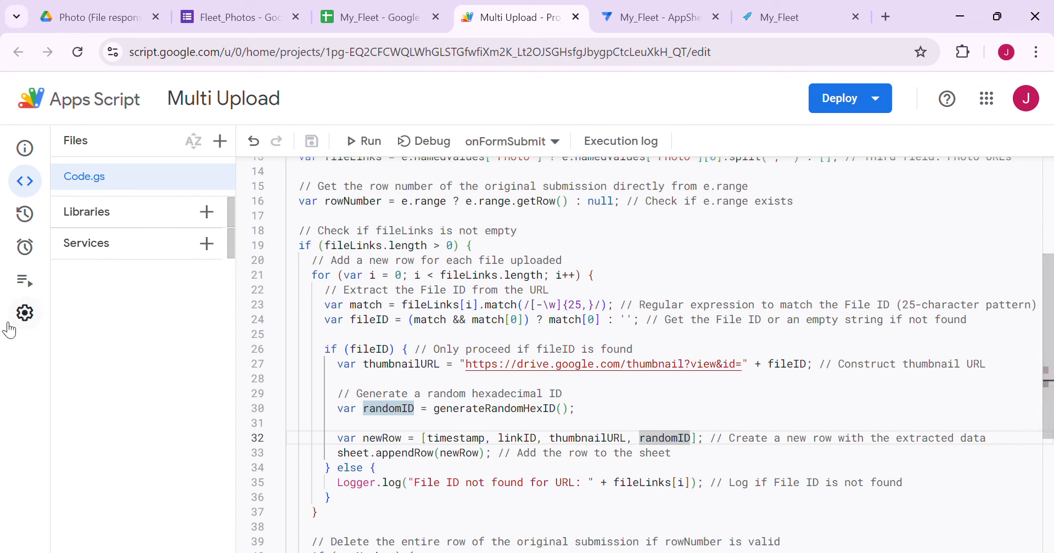
Add and authorize a trigger running onFormSubmit from spreadsheet on form submit
mouse_move(46, 248)
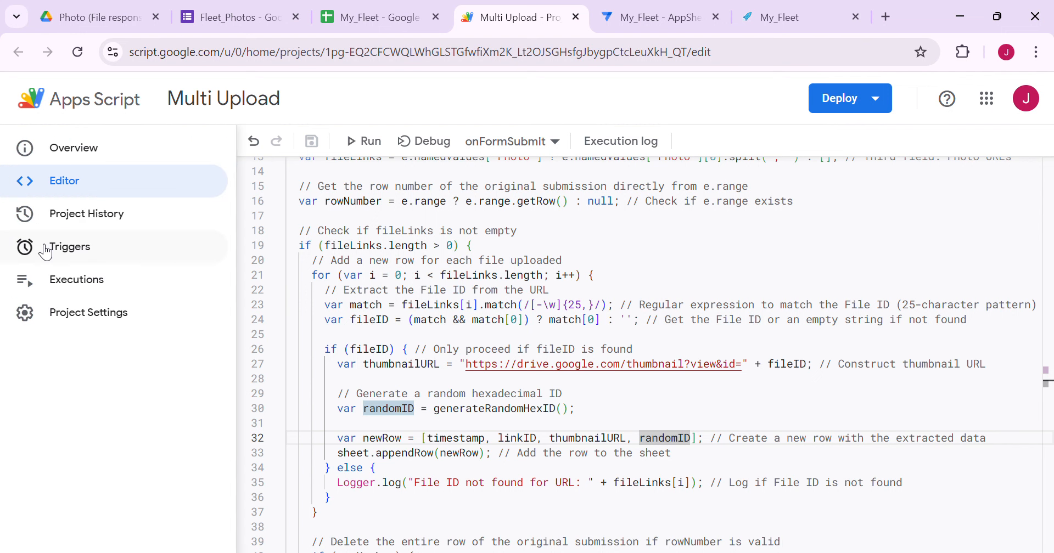
click(46, 249)
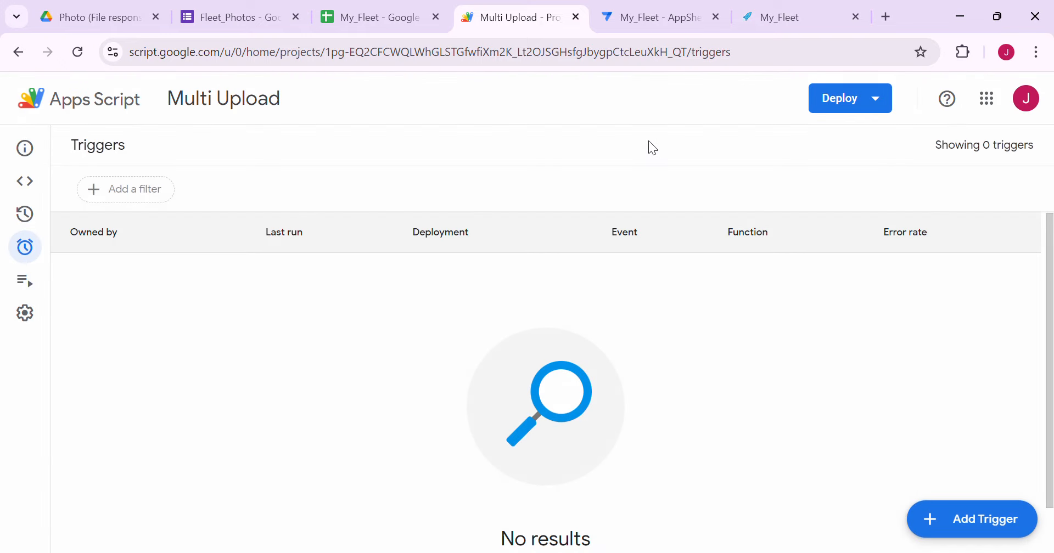
click(1005, 520)
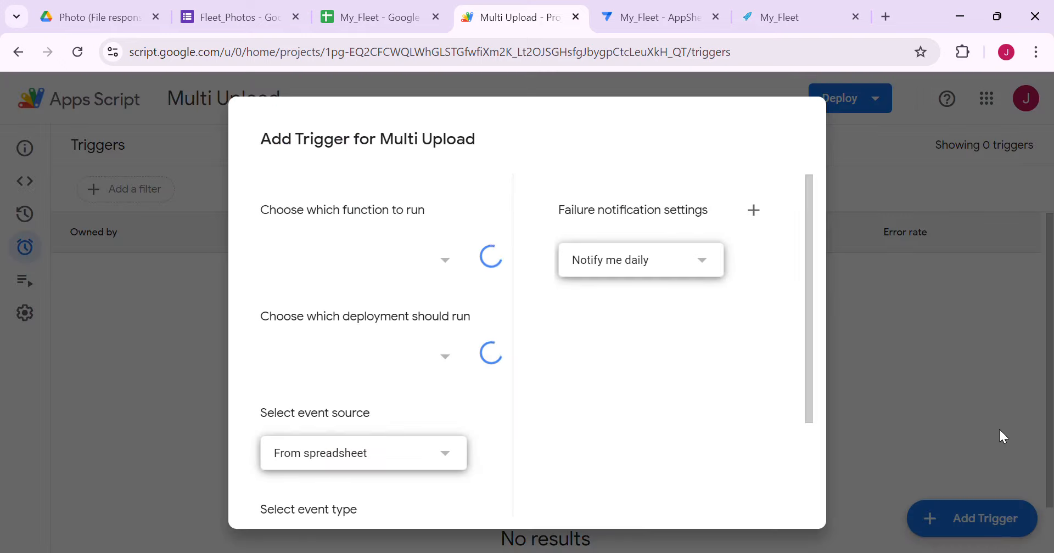
scroll(388, 384, down, 3)
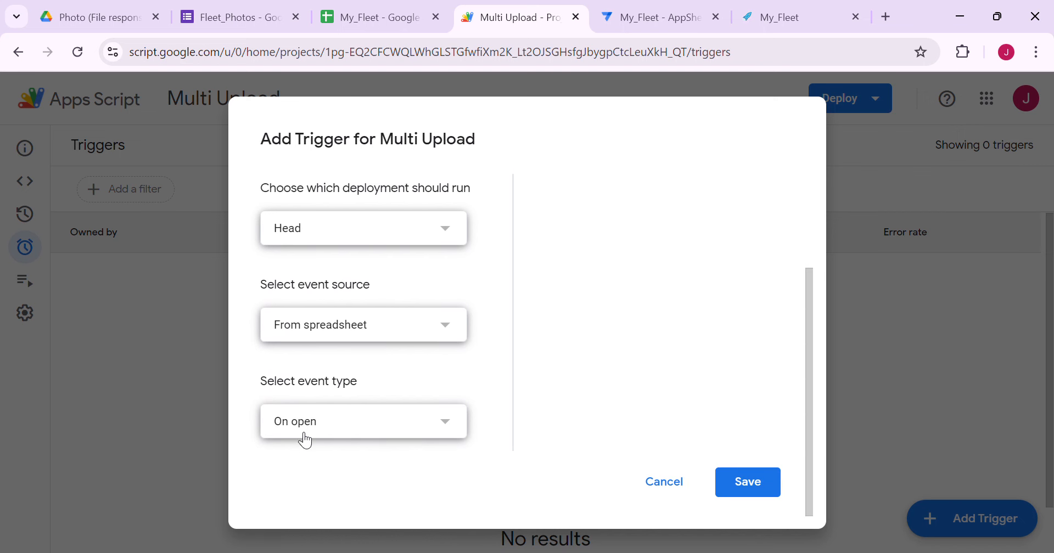
click(303, 436)
click(299, 518)
click(760, 494)
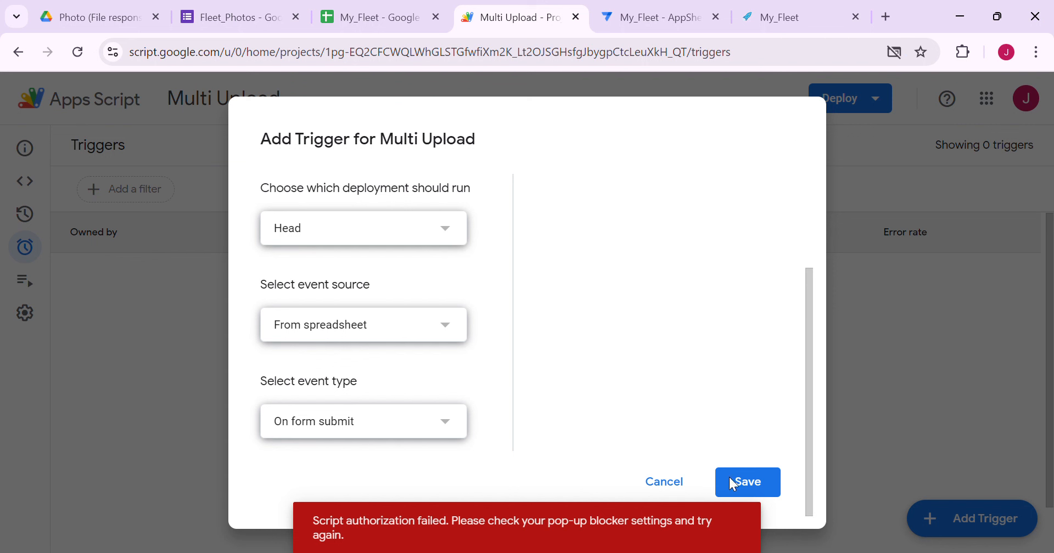
click(760, 490)
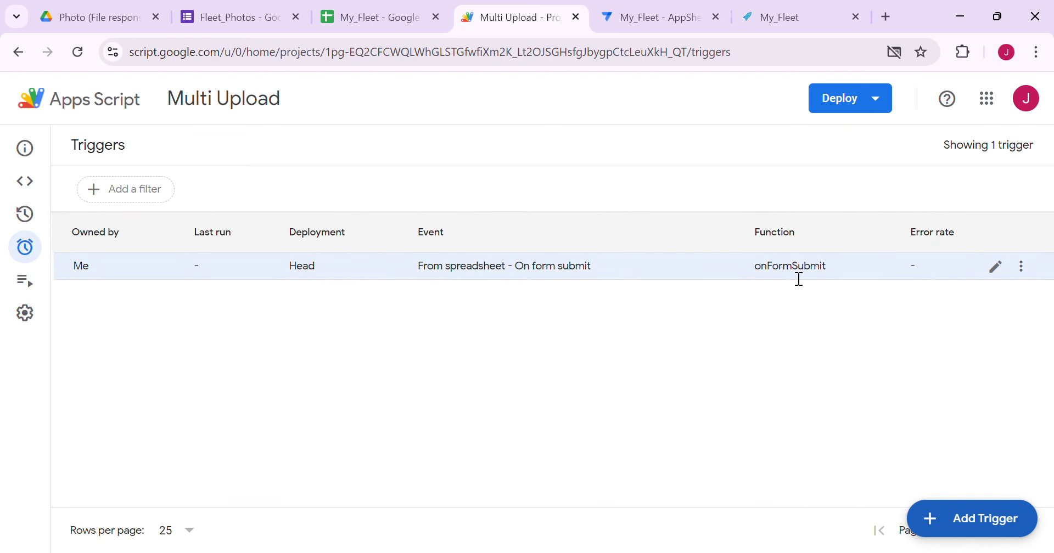
Run onFormSubmit manually in Multi Upload and read the 'Event object is undefined' log
click(102, 100)
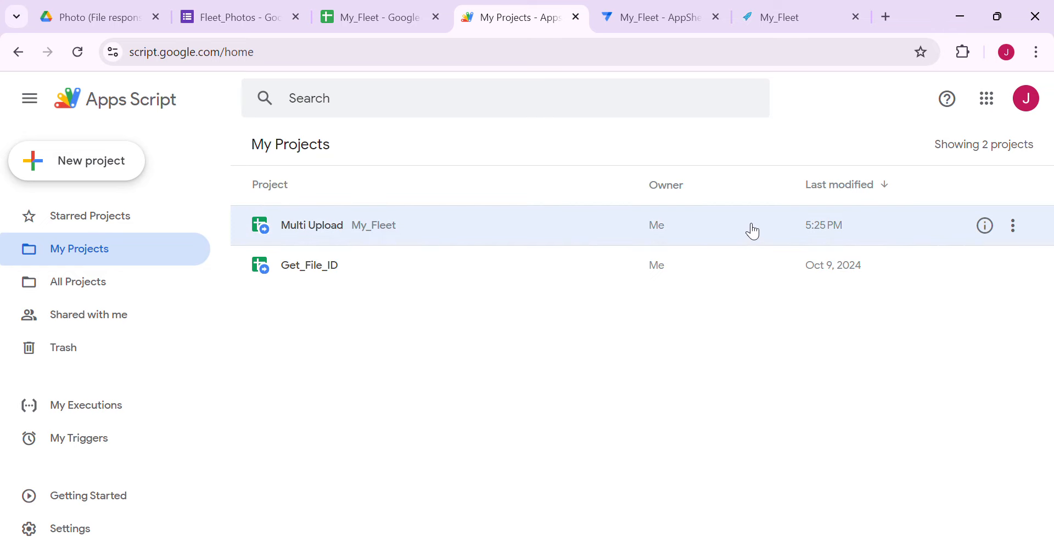
click(754, 232)
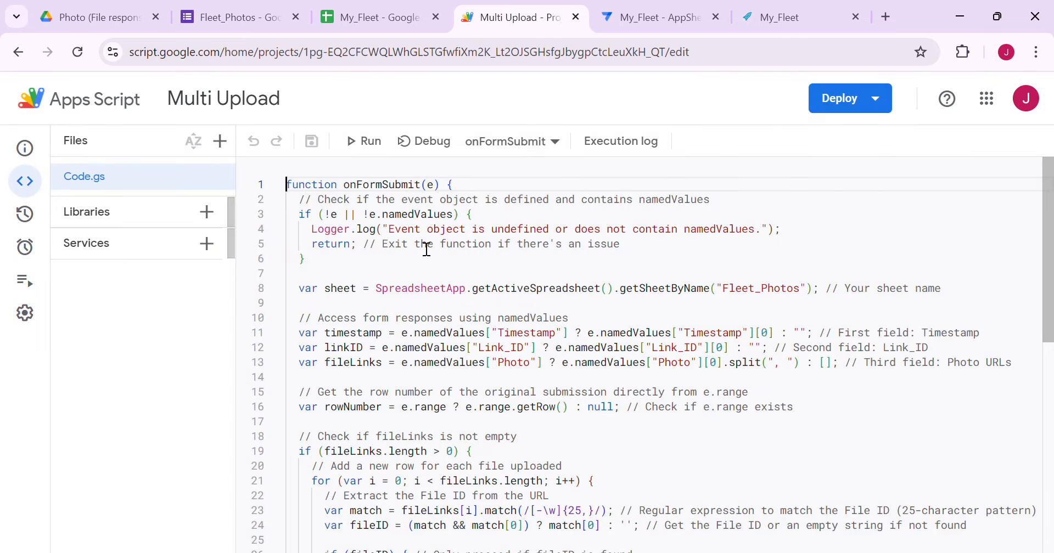
click(365, 141)
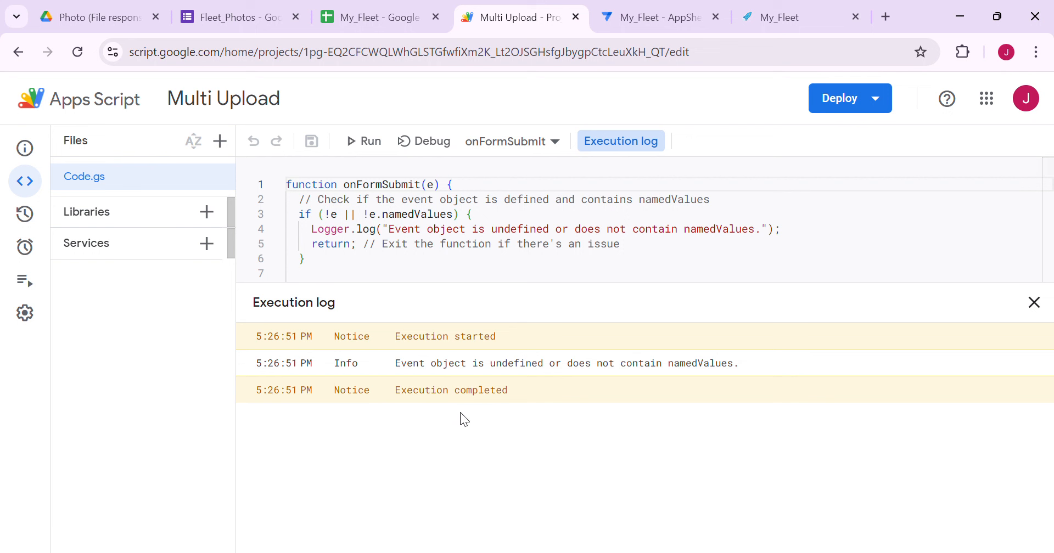
drag(314, 336, 530, 418)
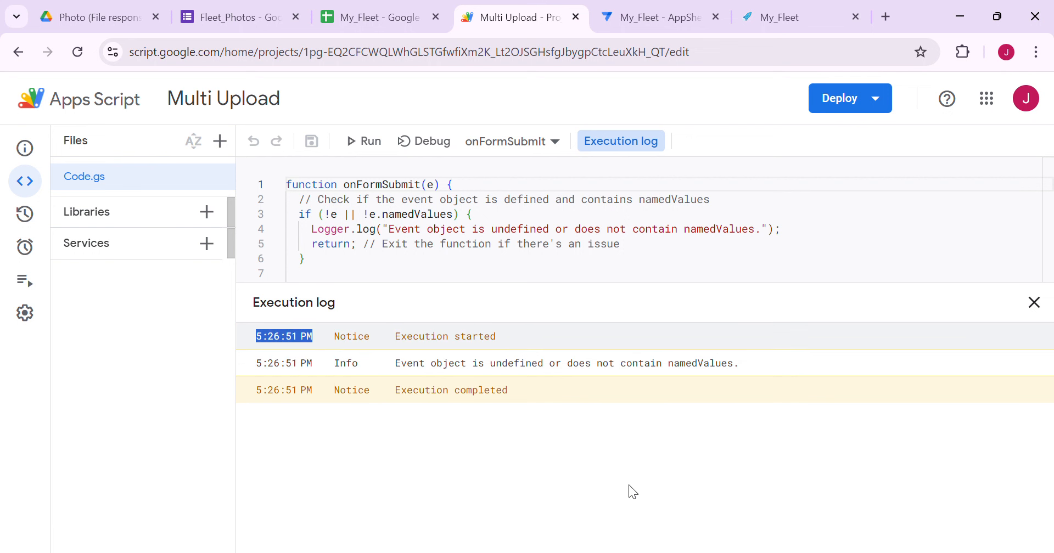
click(385, 10)
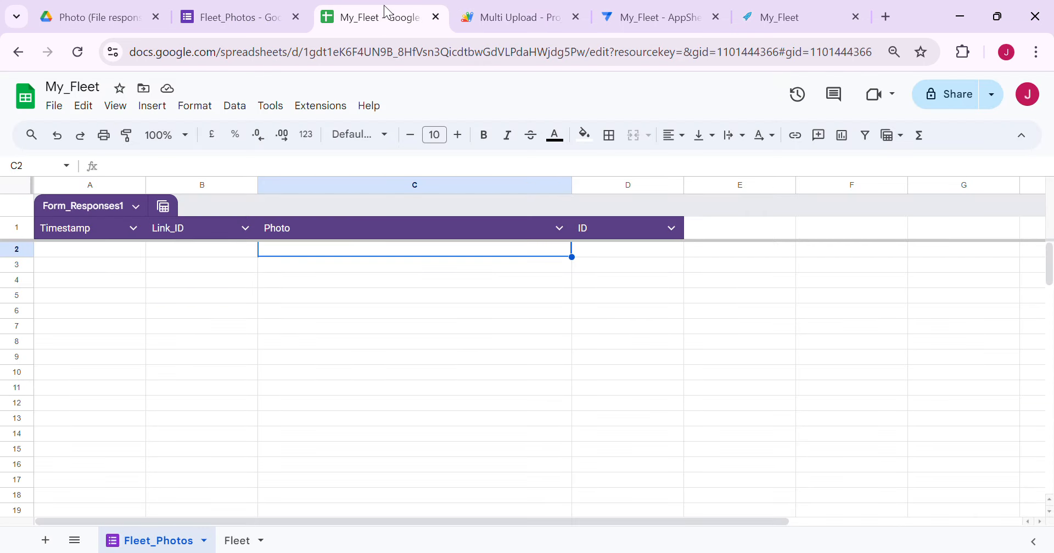
Sync the My_Fleet app and launch Upload for the Toyota Corolla (V0000002)
click(492, 360)
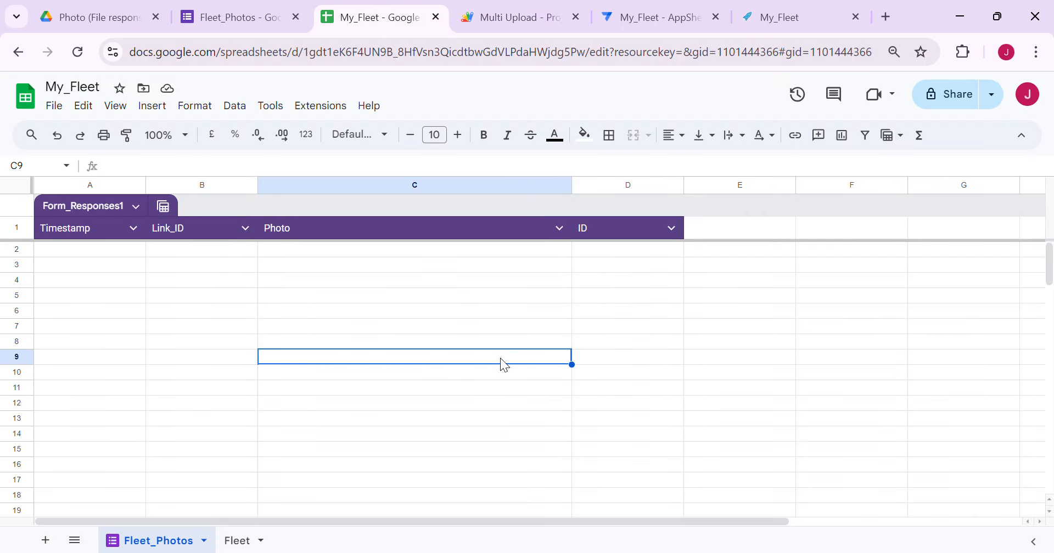
click(662, 19)
click(788, 14)
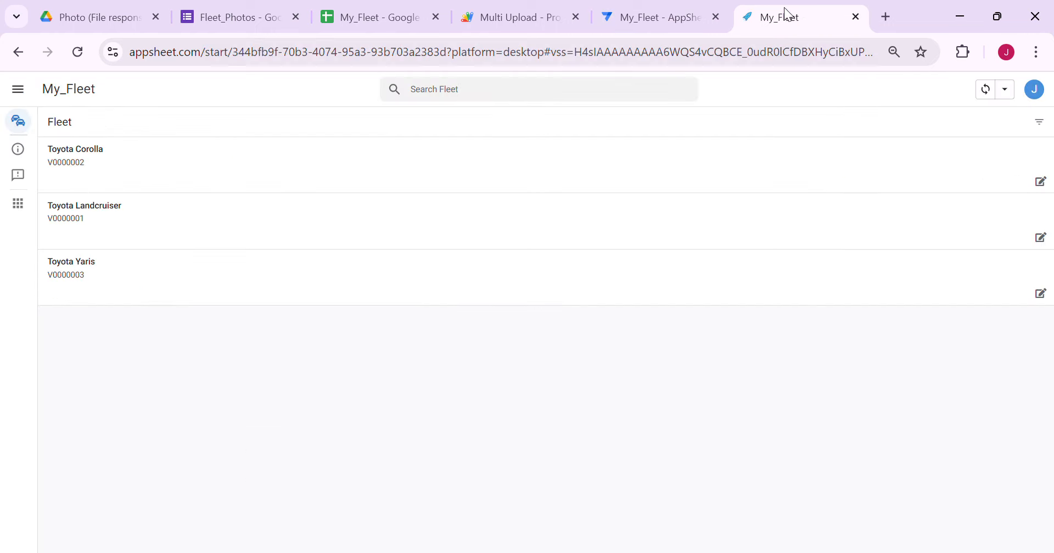
click(78, 53)
click(311, 184)
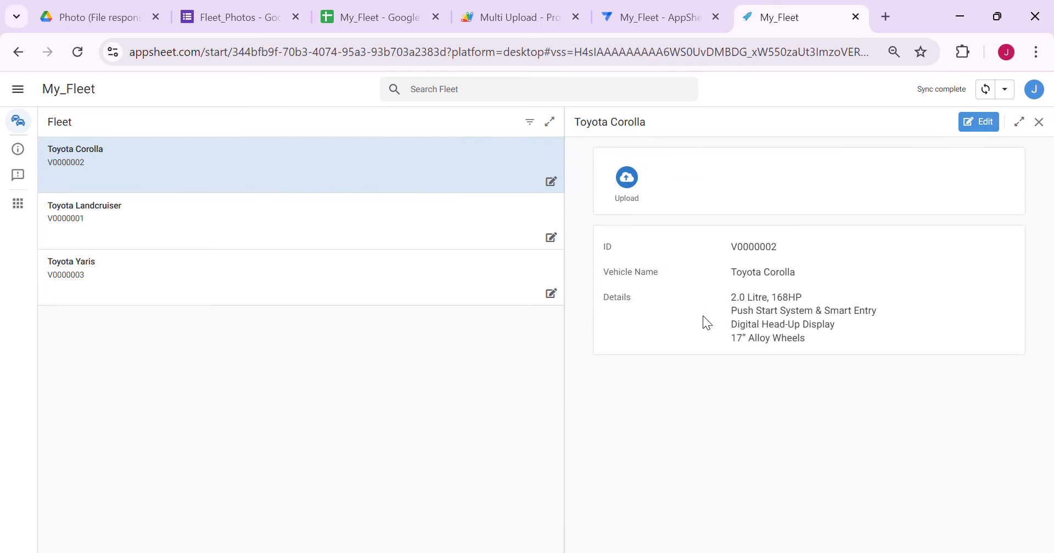
click(626, 185)
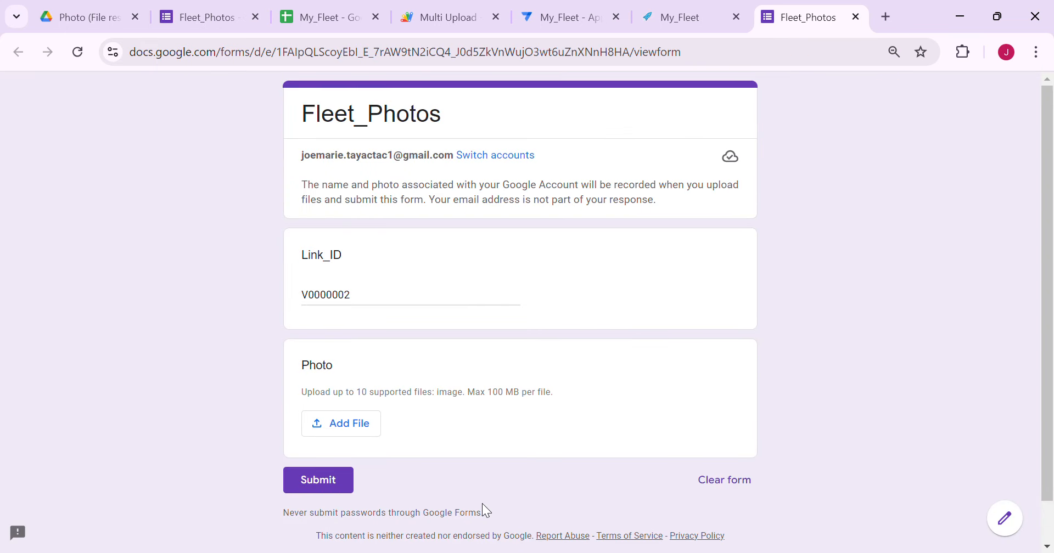
Attach Corolla_Blue.jpg, Corolla_Red.jpg and Corolla_White.jpg to the form and submit it for V0000002
click(346, 431)
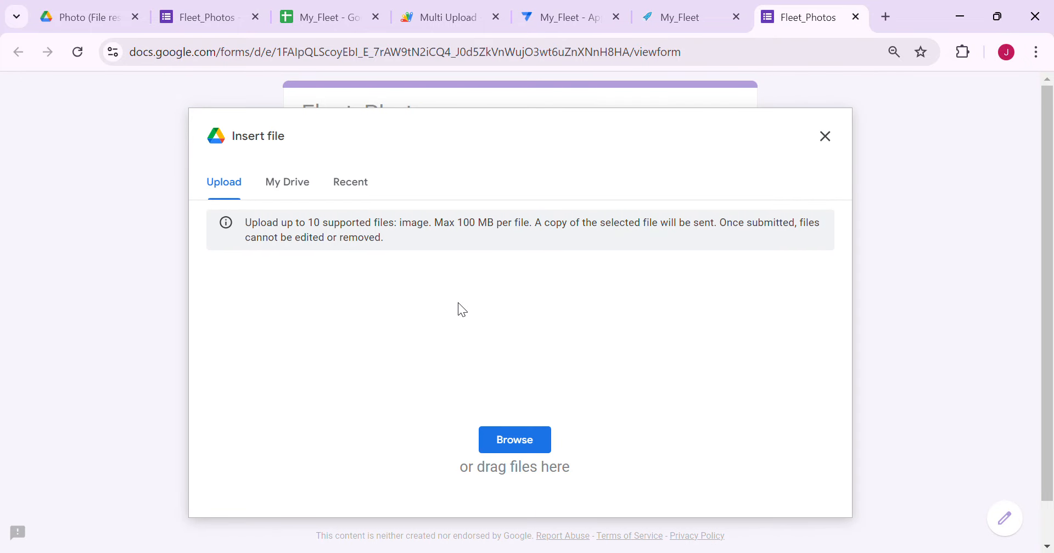
click(521, 429)
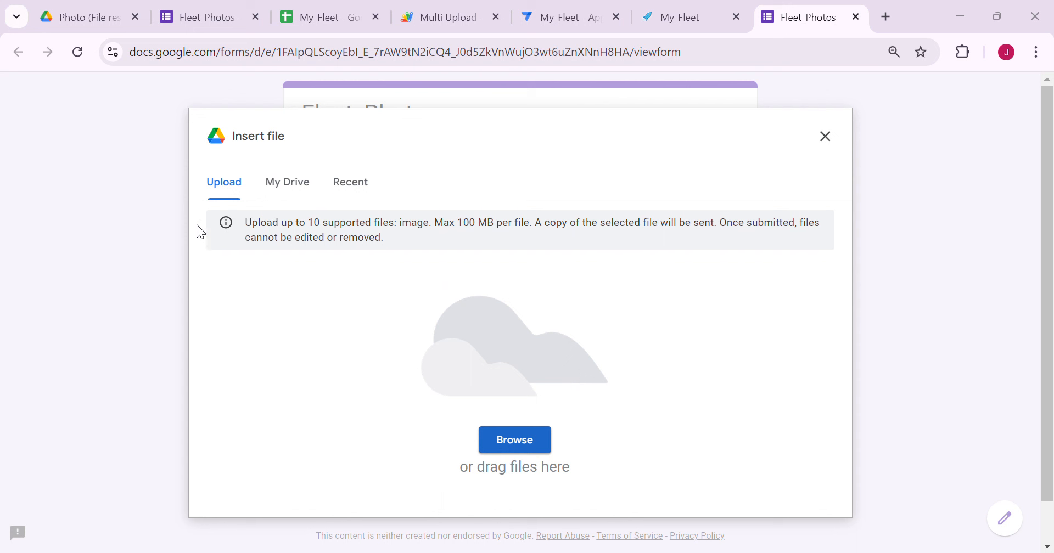
click(386, 373)
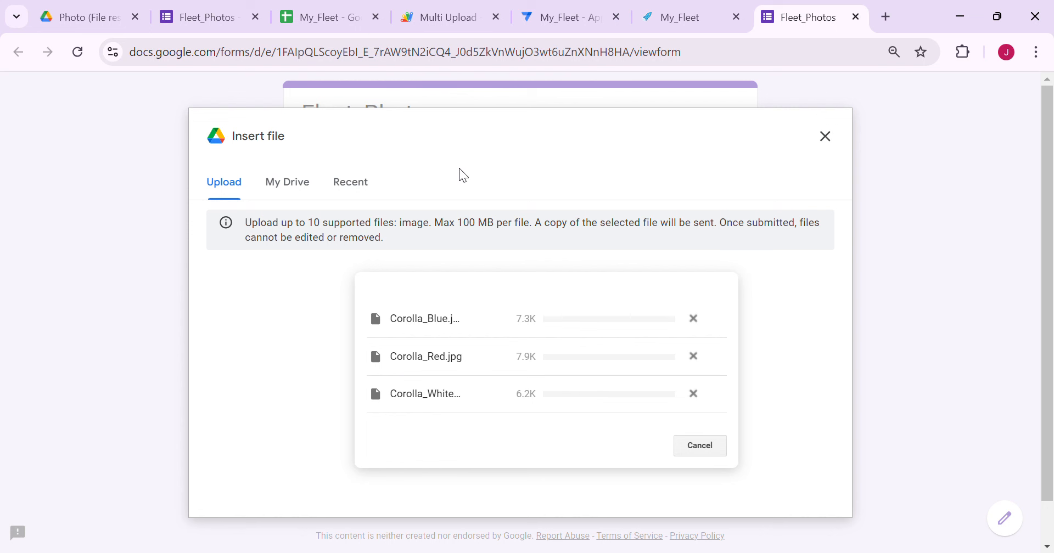
scroll(480, 180, down, 2)
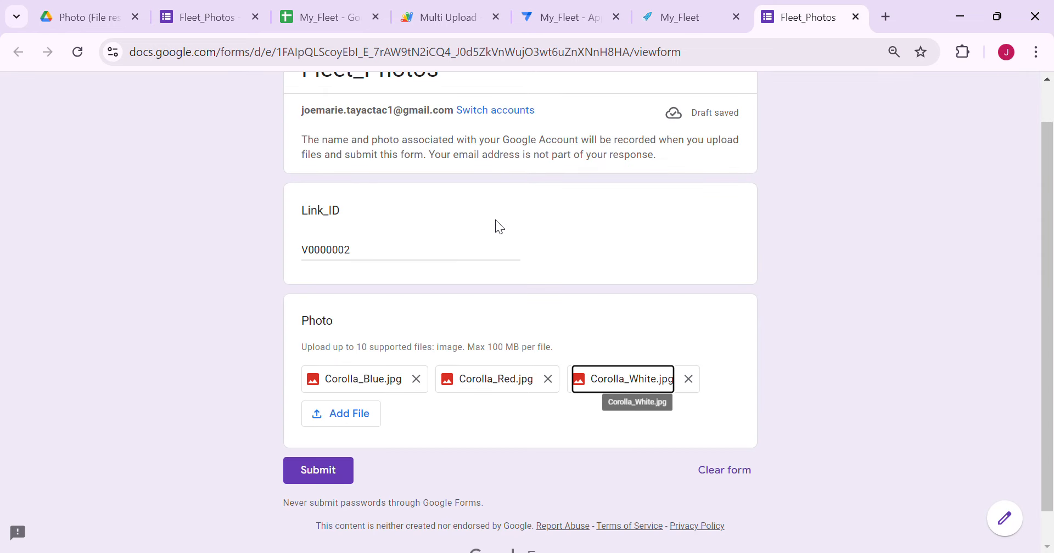
click(318, 473)
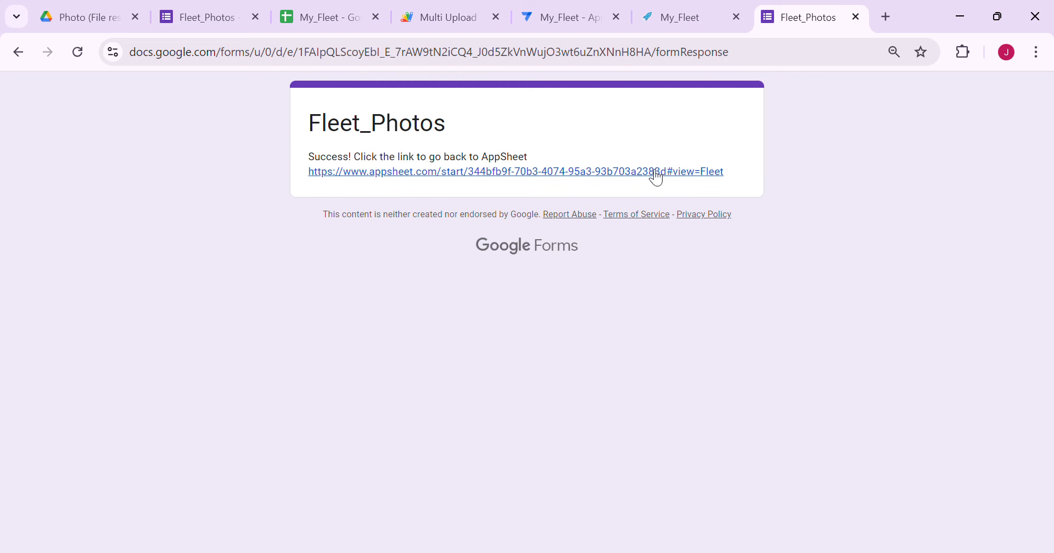
Check the new responses, close the old My_Fleet app tab, and select the whole Fleet_Photos sheet
click(319, 19)
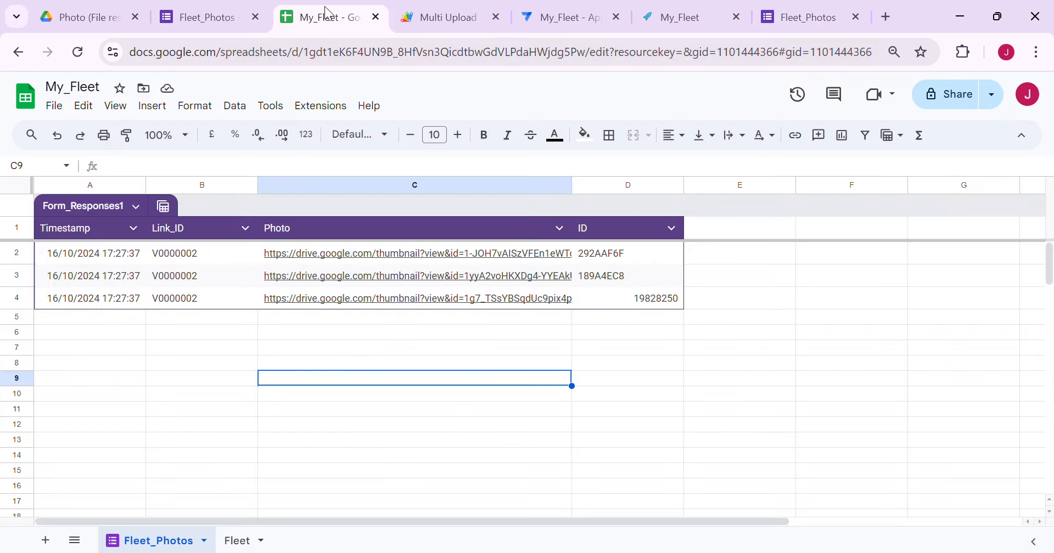
click(792, 12)
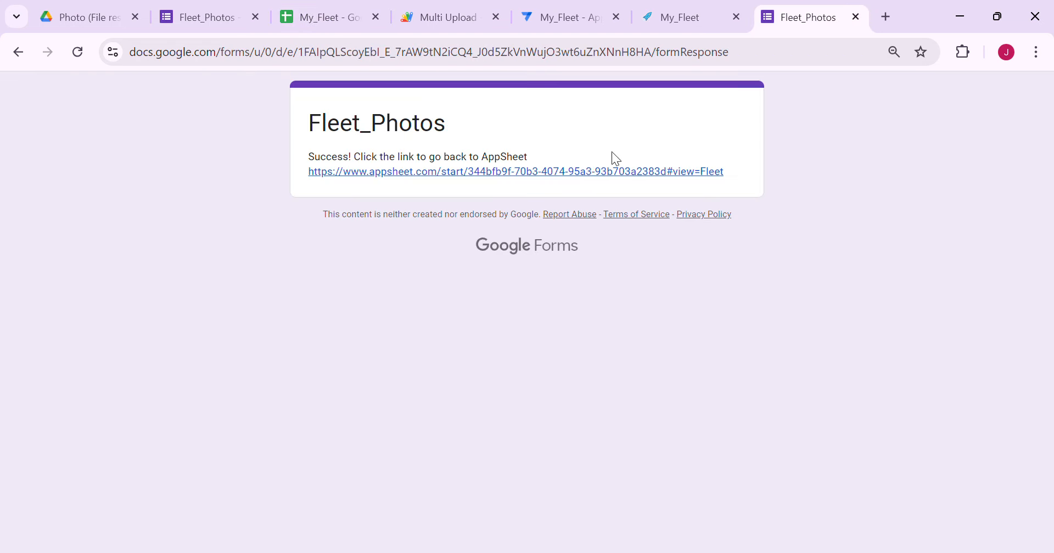
click(588, 181)
click(737, 18)
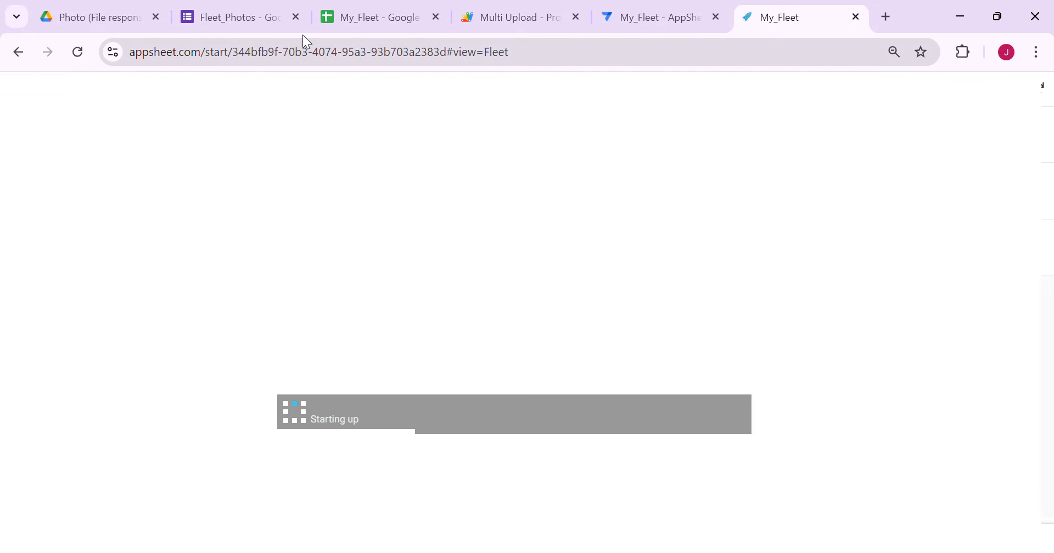
click(383, 19)
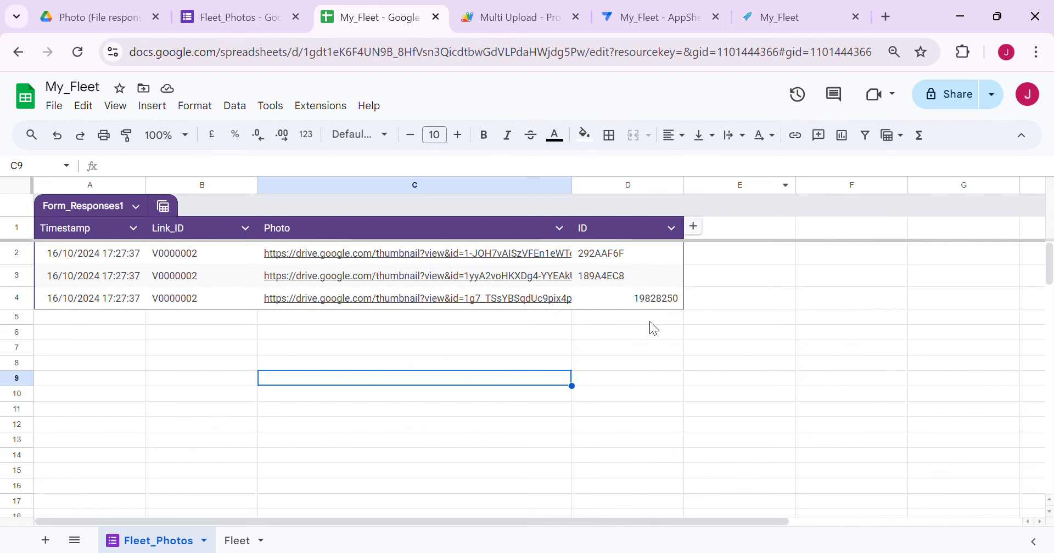
key(ctrl+a)
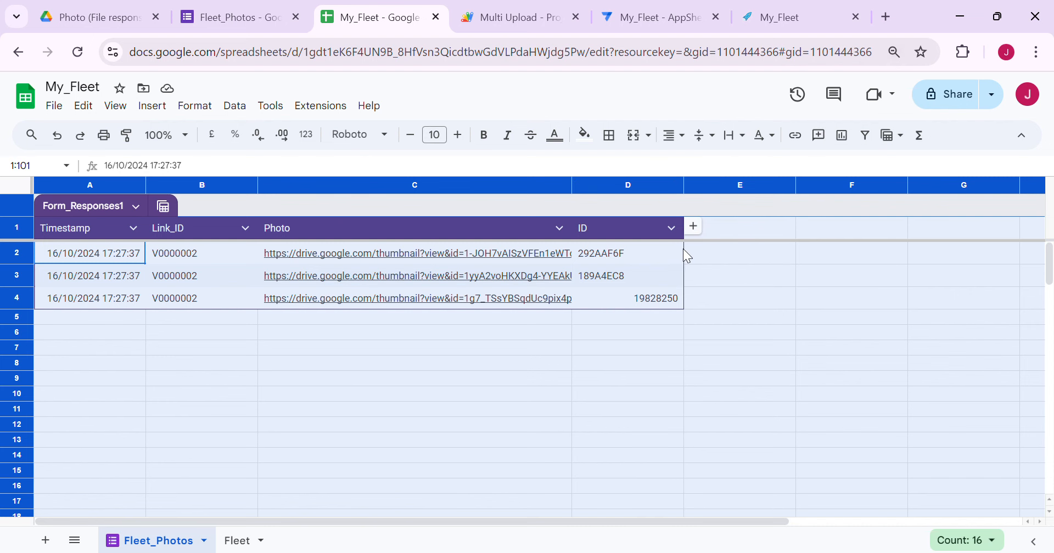
Right-align all Fleet_Photos cells and centre the ID values in column D
key(ctrl+minus)
key(ctrl+minus)
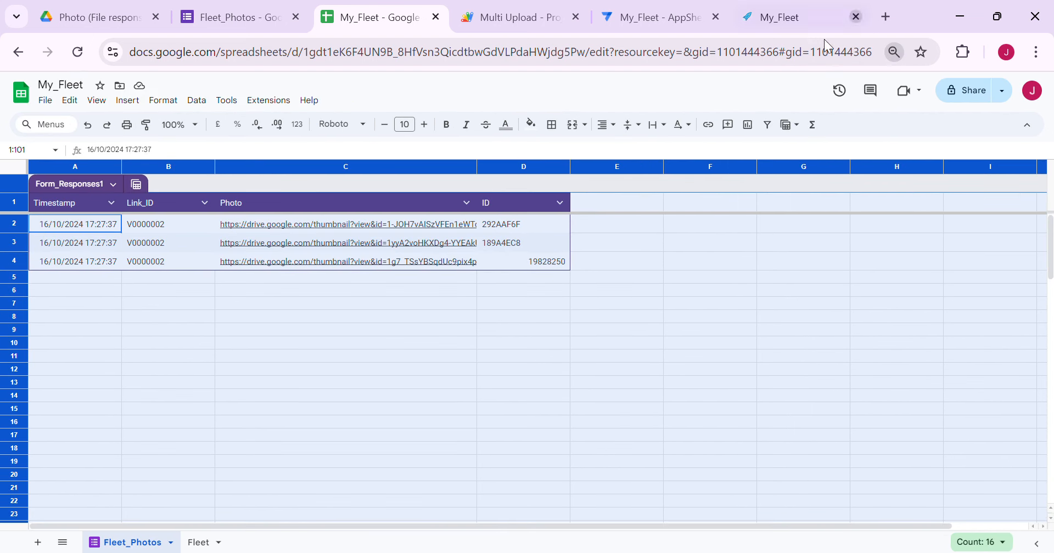
click(606, 125)
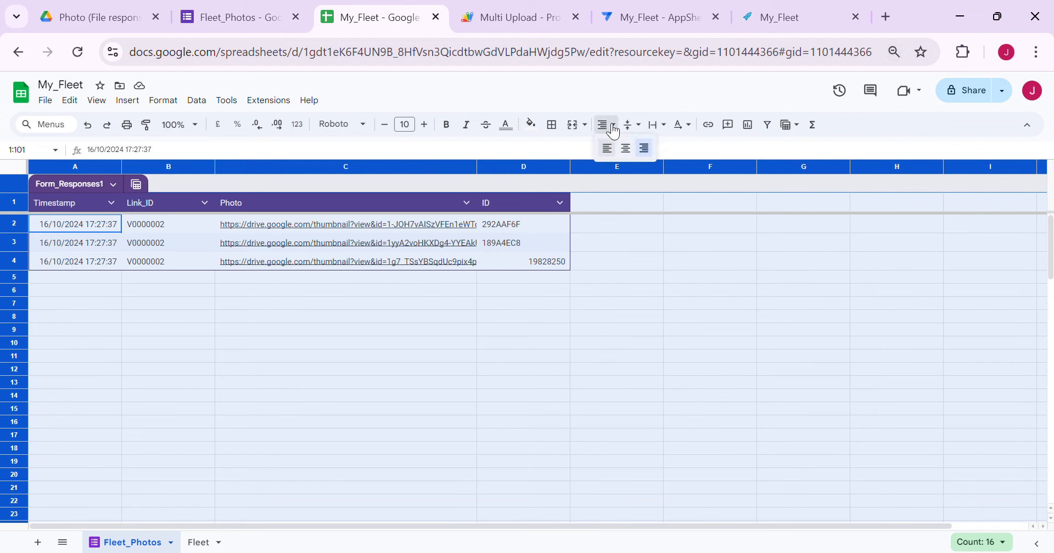
click(645, 148)
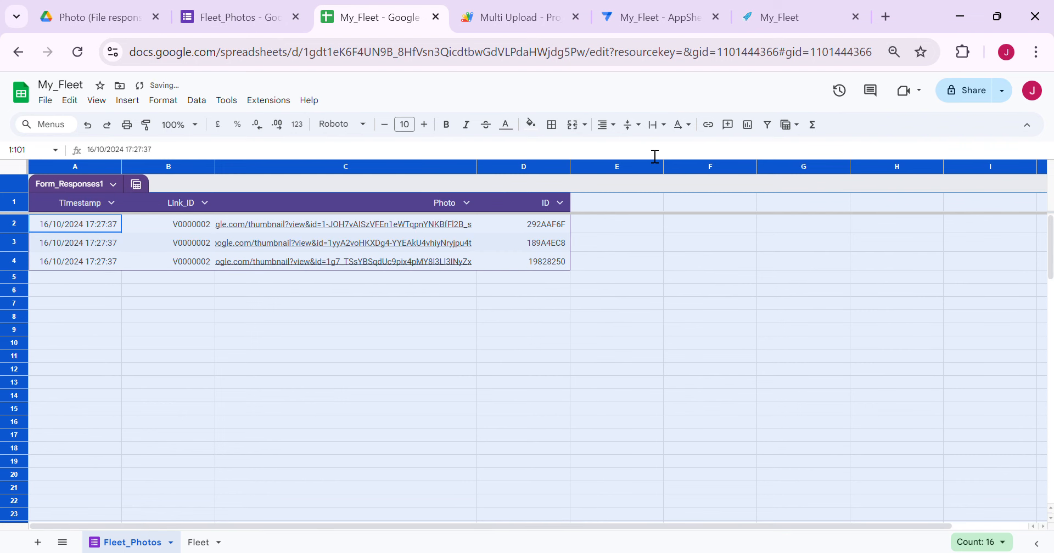
click(548, 167)
click(606, 125)
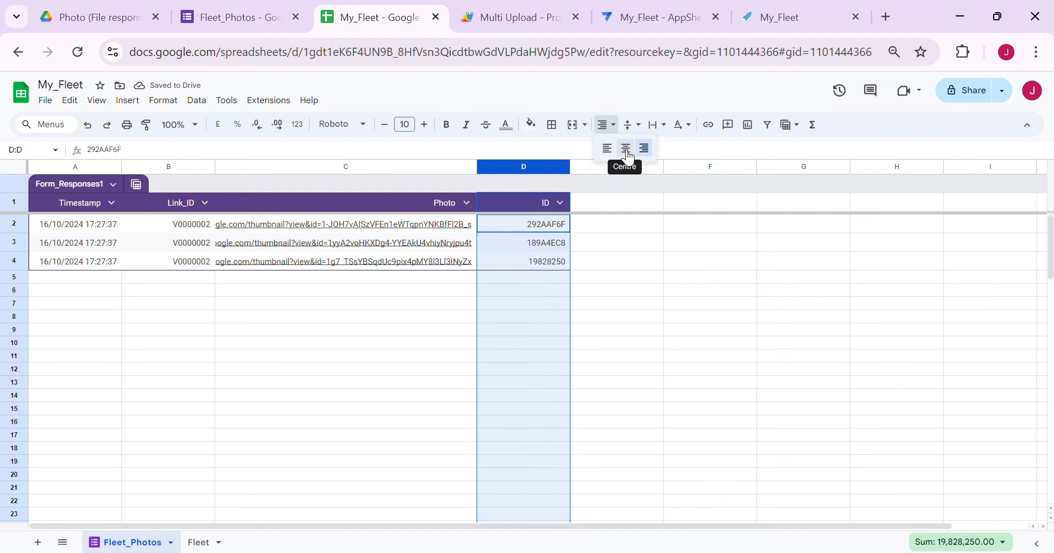
click(625, 148)
click(633, 265)
key(ctrl+plus)
key(ctrl+plus)
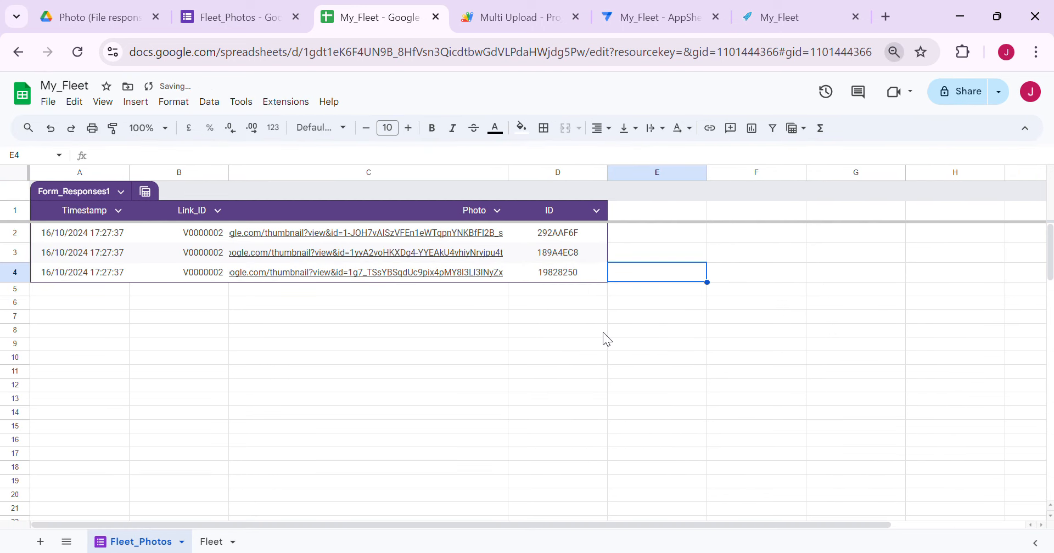
click(483, 428)
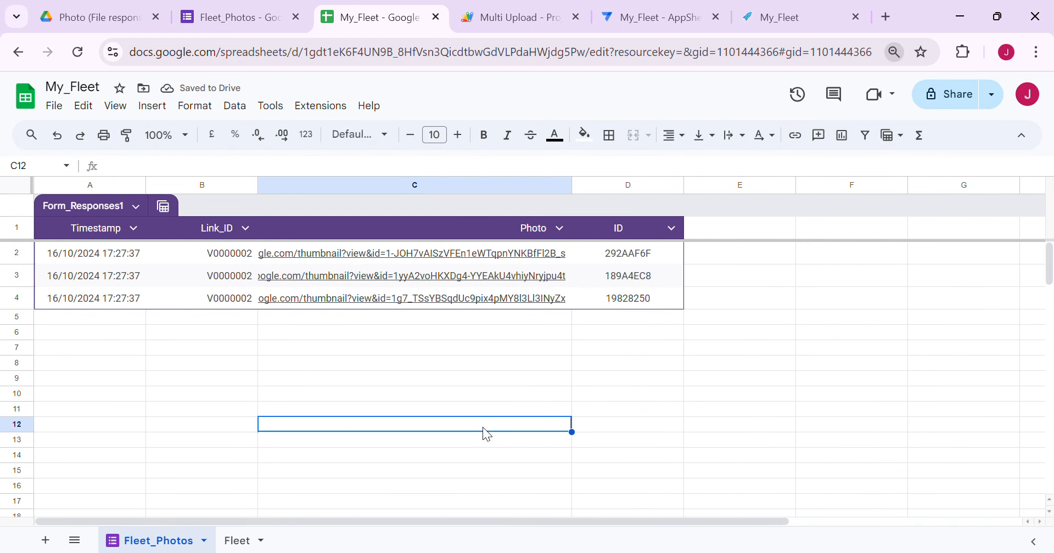
Review the Link_ID values in rows 2–4 and the Toyota Corolla row in the Fleet sheet
click(242, 255)
click(241, 275)
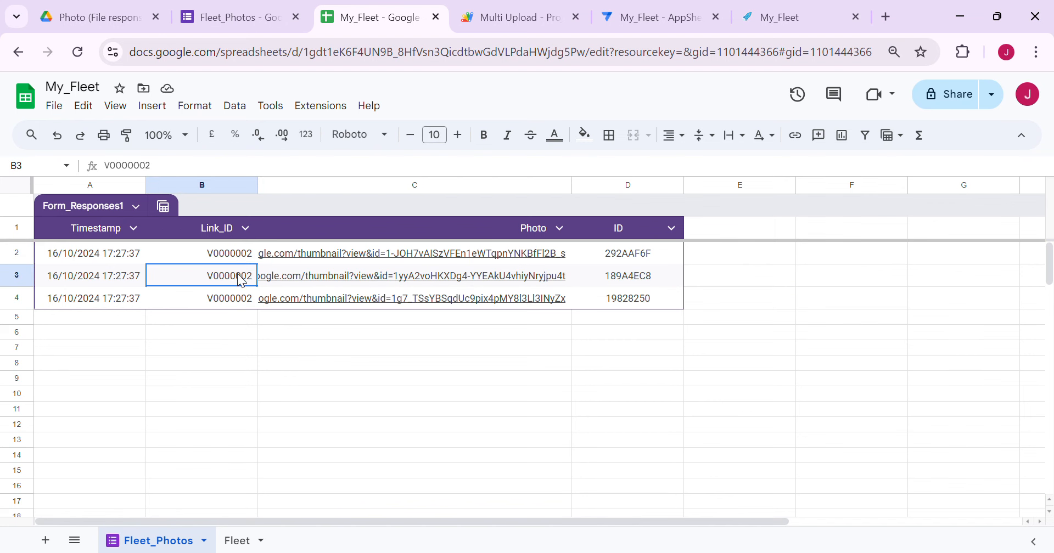
click(241, 298)
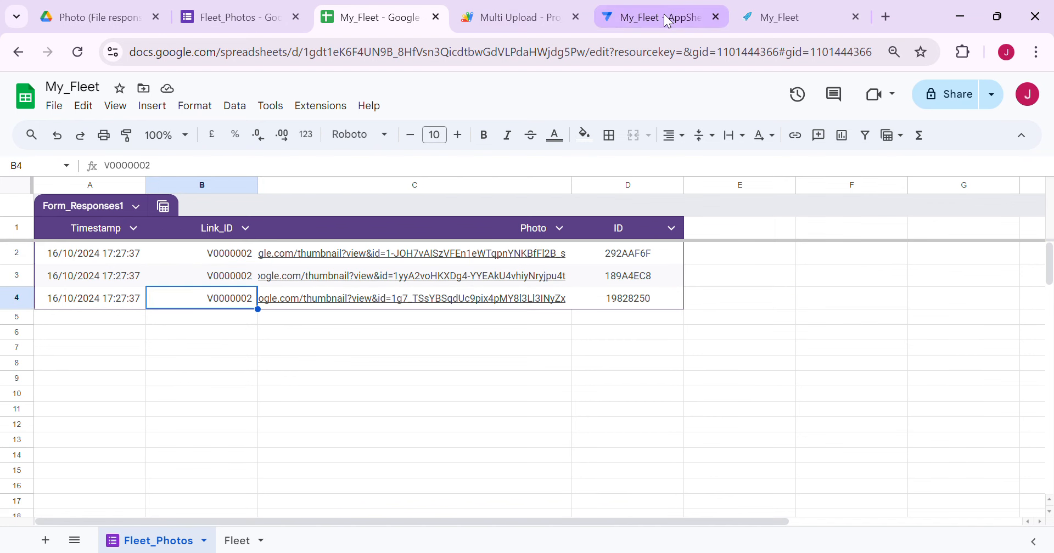
click(807, 18)
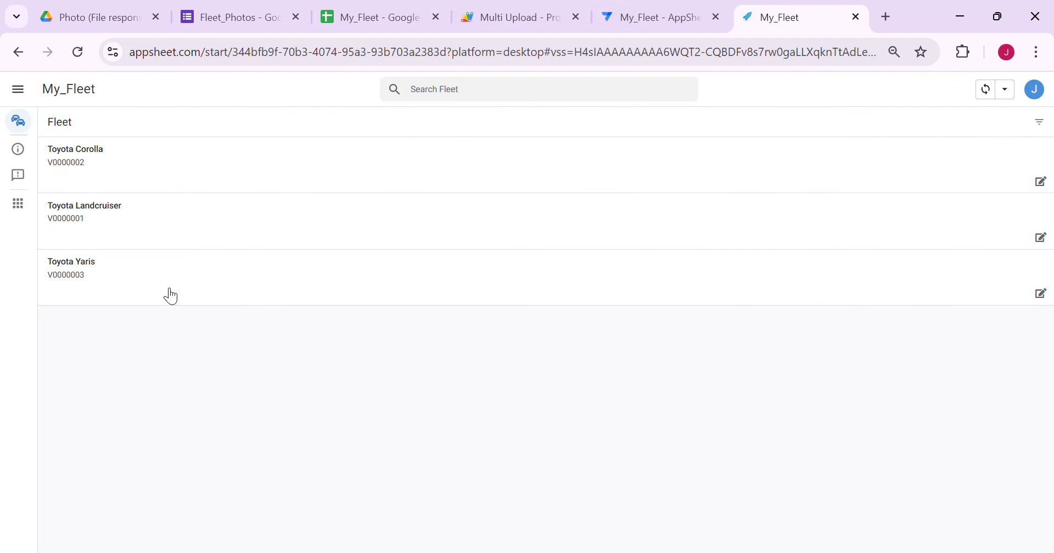
click(396, 18)
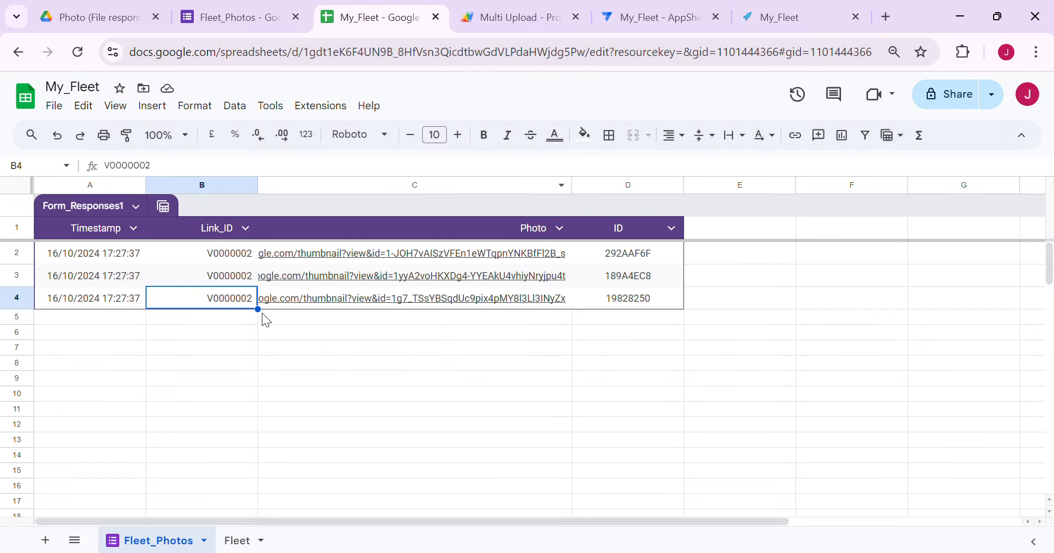
click(238, 542)
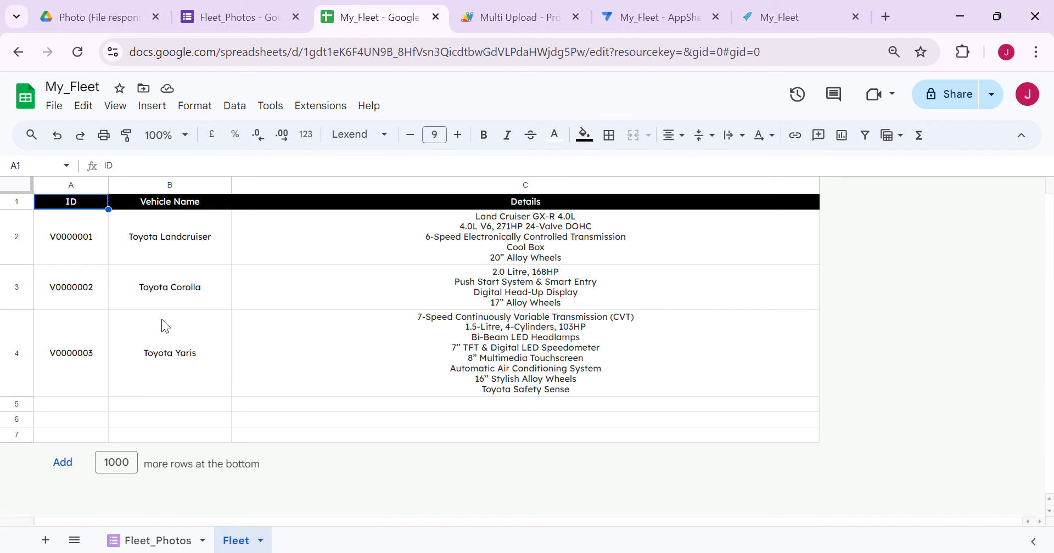
click(174, 303)
click(179, 549)
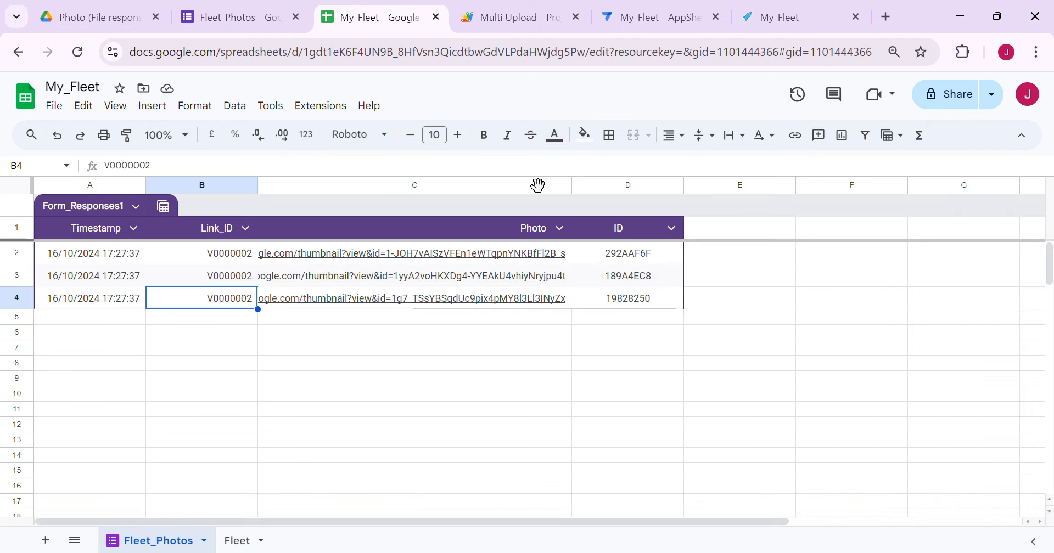
From the Toyota Yaris record, upload the three Yaris photos for V0000003 and check the sheet
click(656, 19)
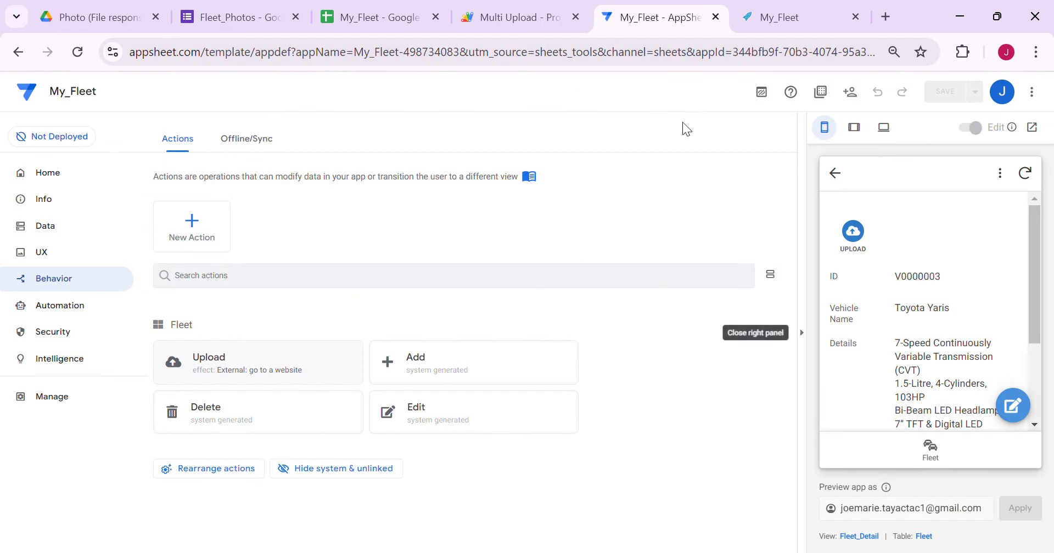
click(774, 17)
click(164, 289)
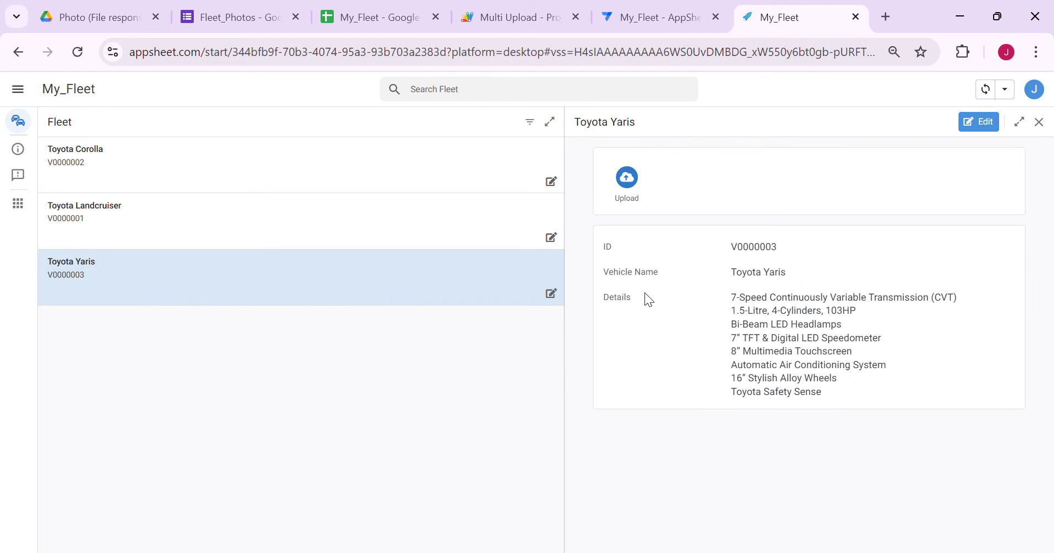
click(625, 176)
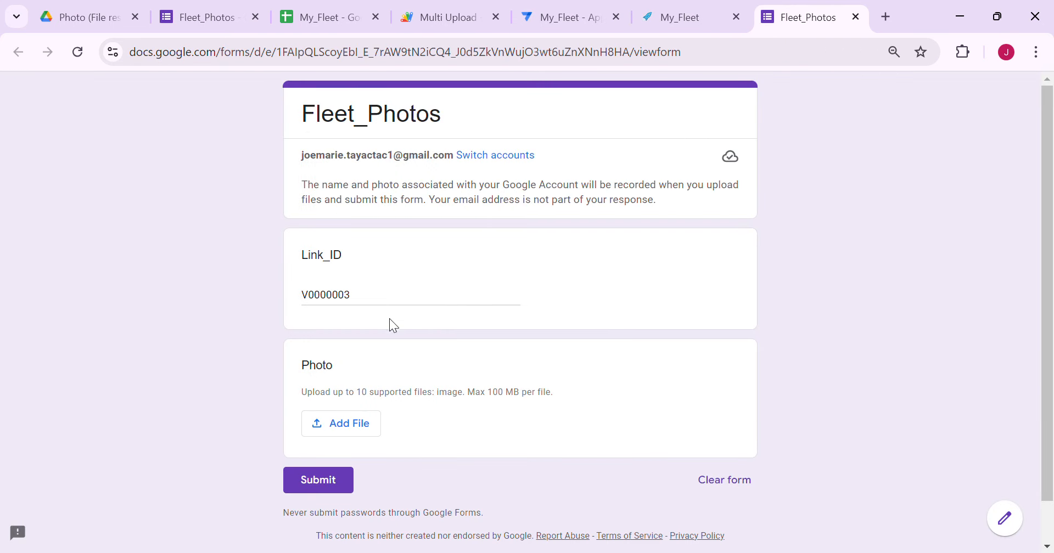
click(354, 429)
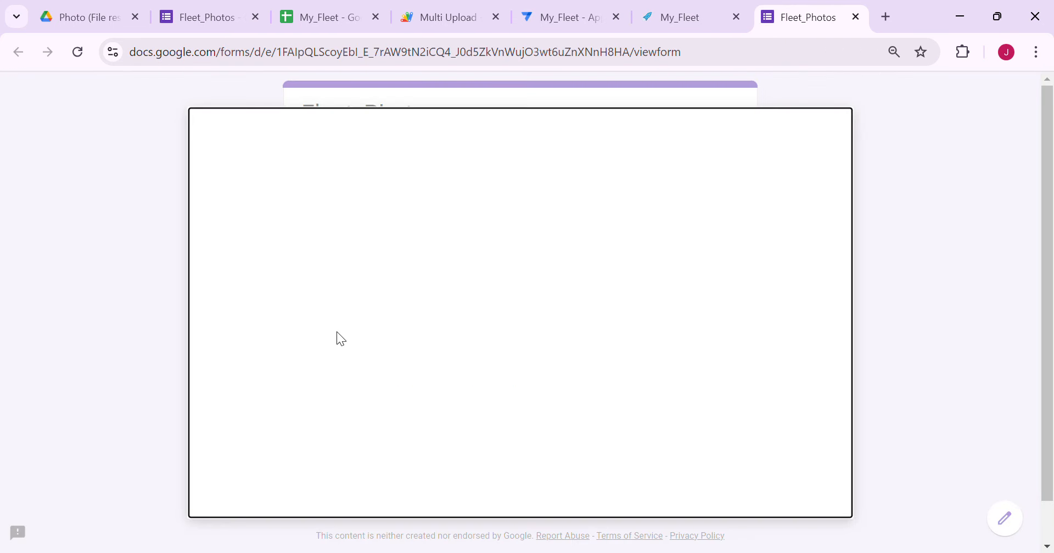
click(516, 442)
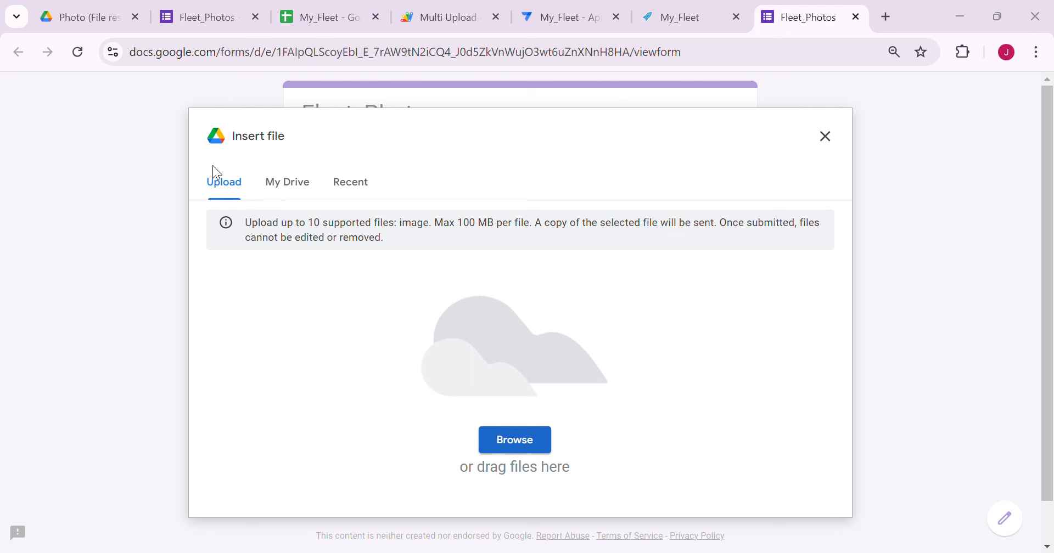
click(364, 371)
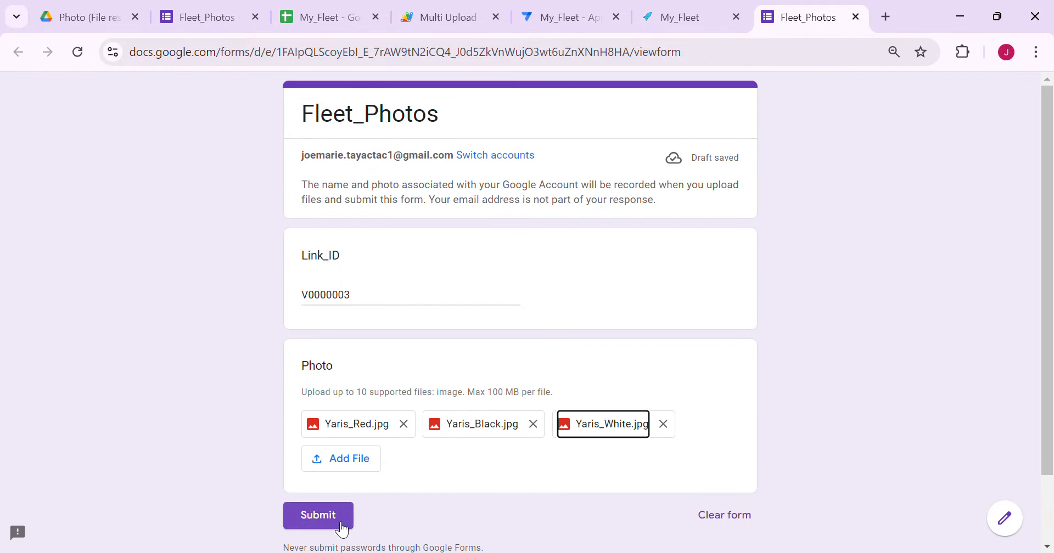
click(335, 517)
click(326, 19)
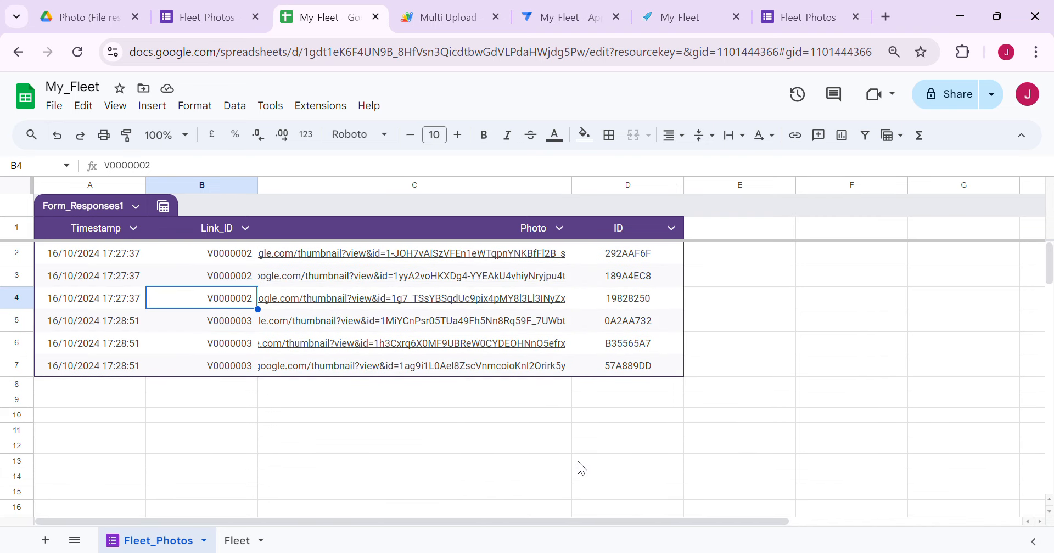
click(346, 415)
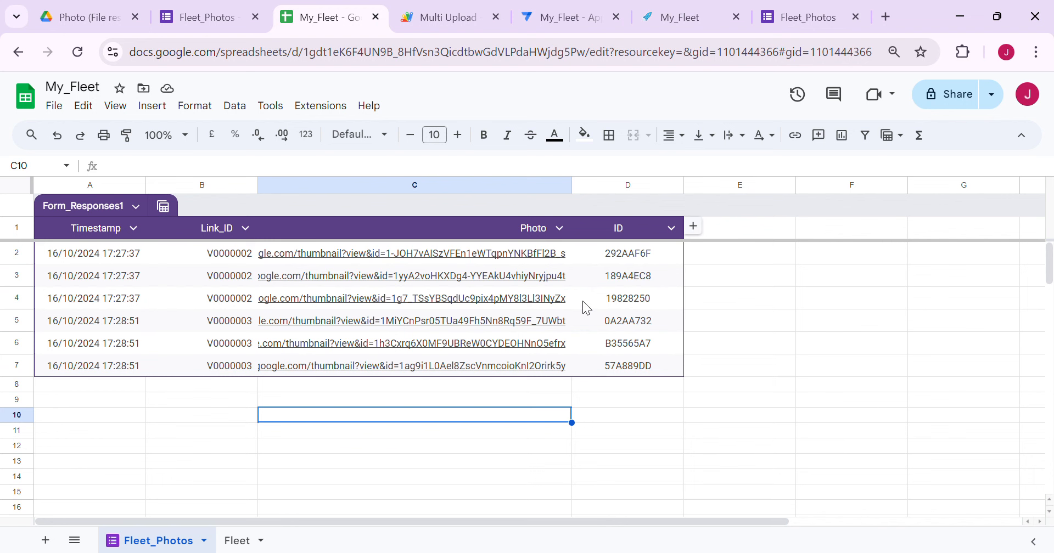
From the Toyota Landcruiser record, upload LC_Black.jpg through the form and submit it
click(710, 22)
click(292, 226)
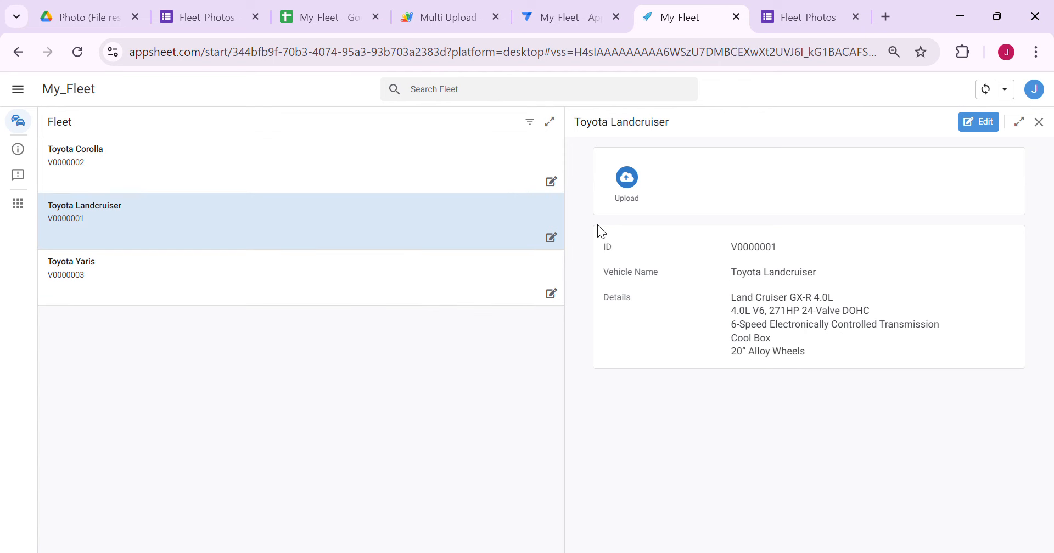
click(627, 181)
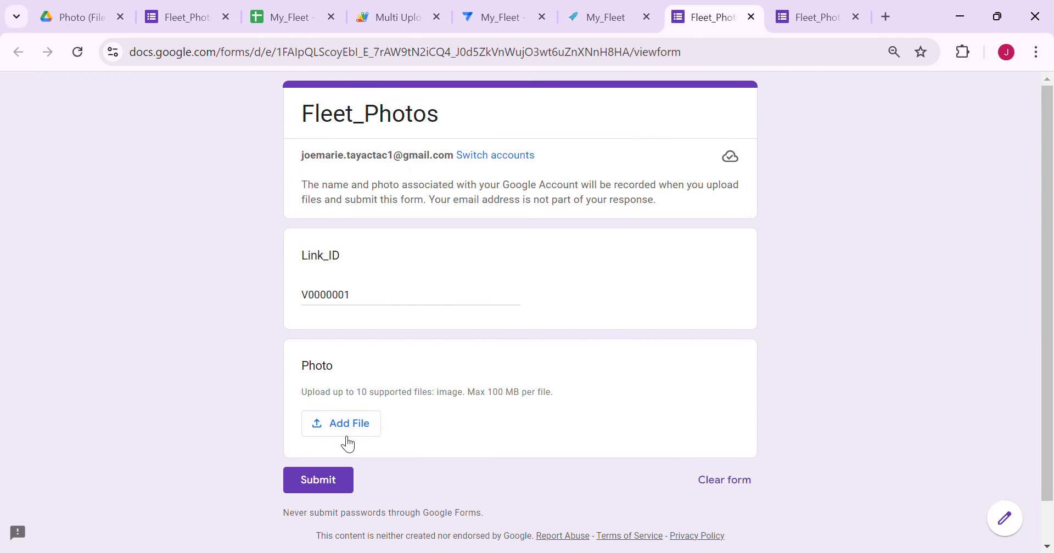
click(346, 435)
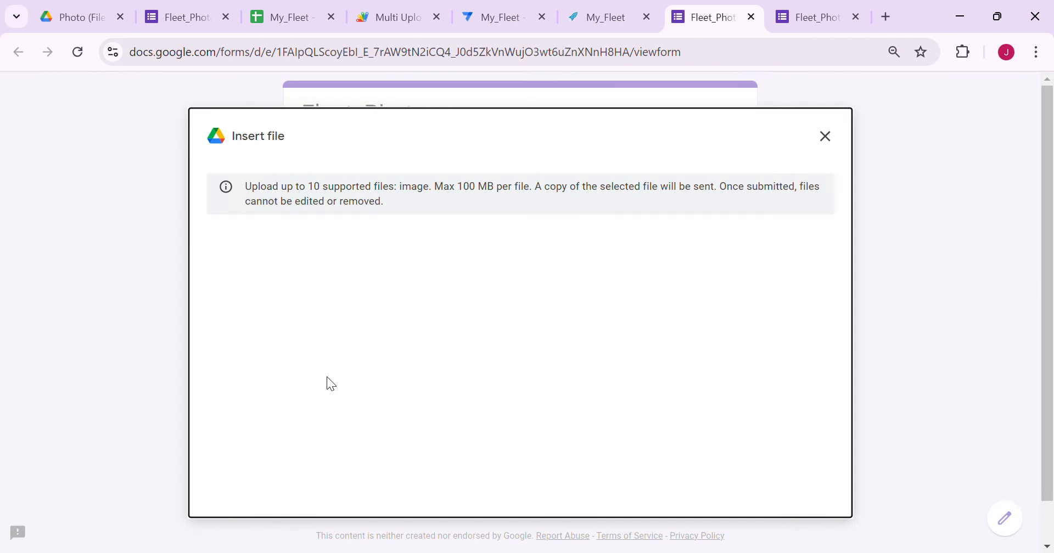
click(494, 433)
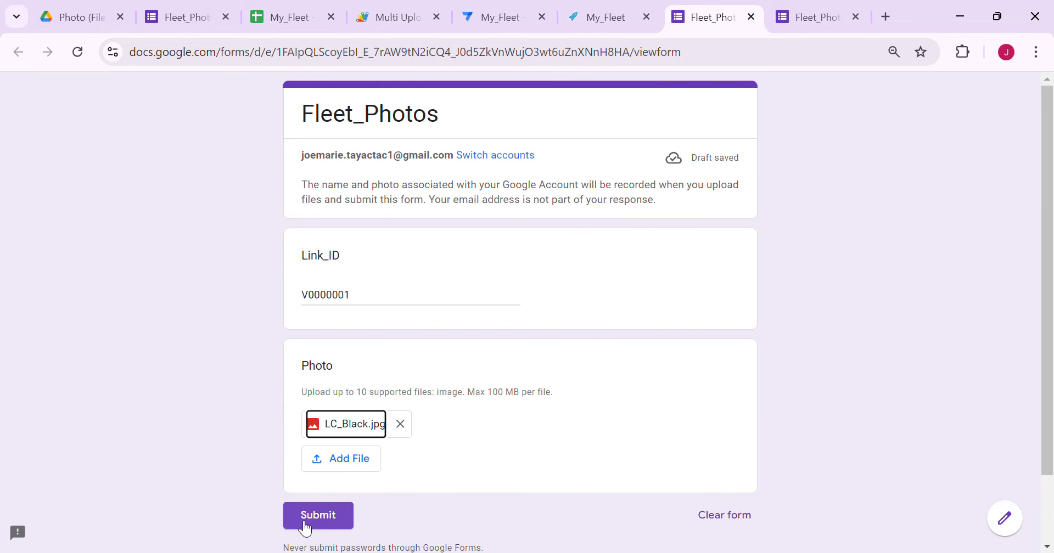
click(318, 516)
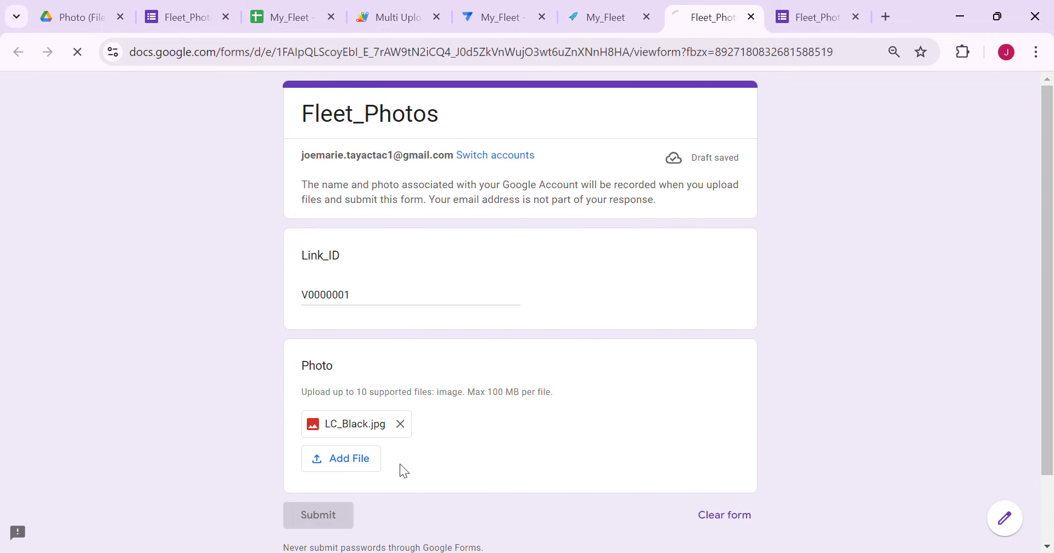
Verify the new row 8 in the sheet carries Link_ID V0000001 and its ID
click(285, 17)
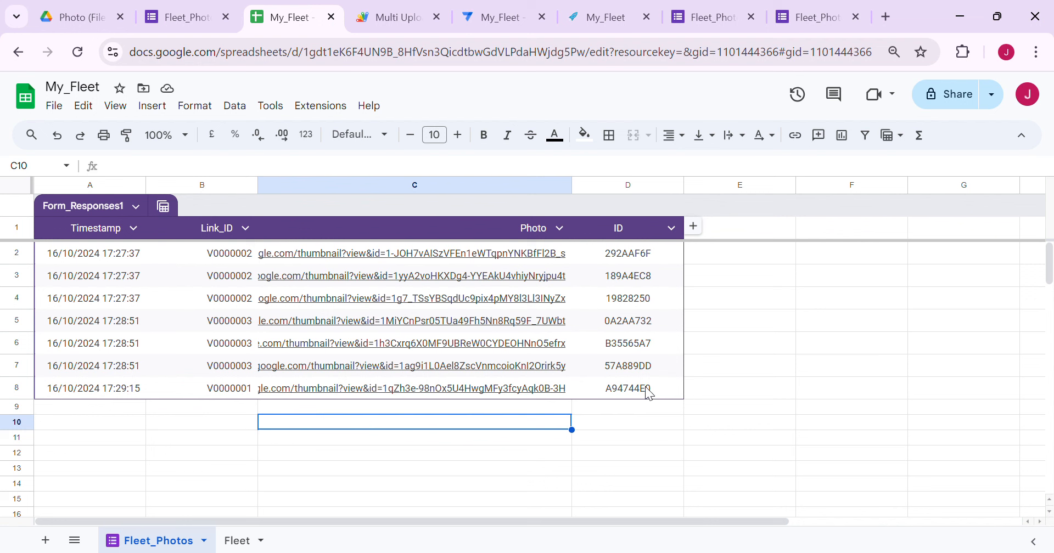
click(647, 391)
click(236, 392)
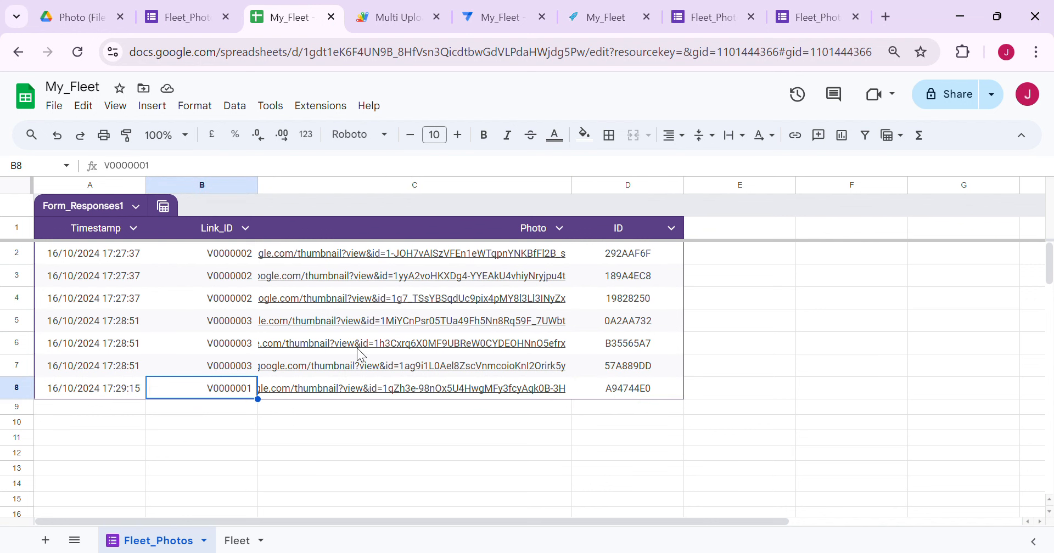
mouse_move(356, 348)
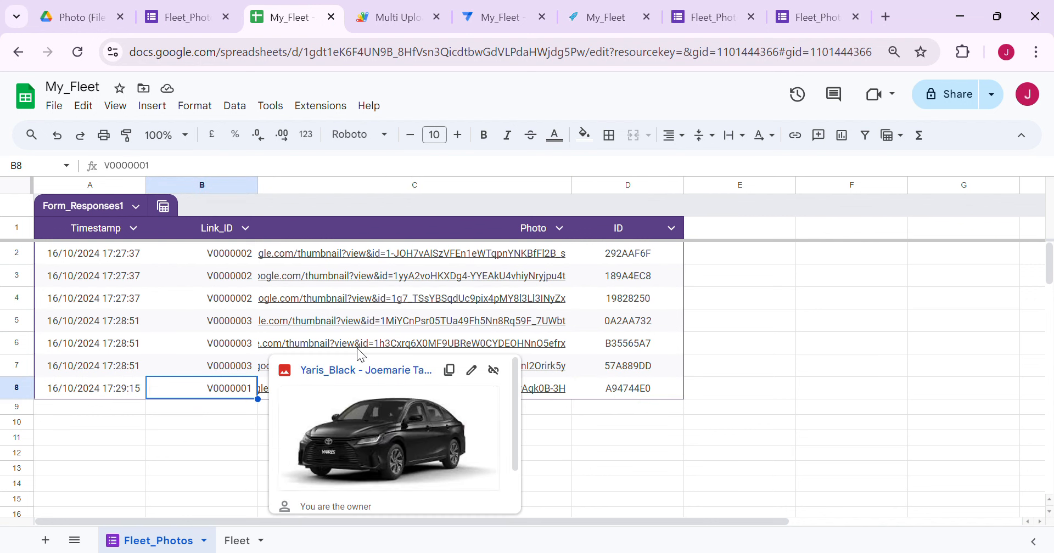
click(824, 321)
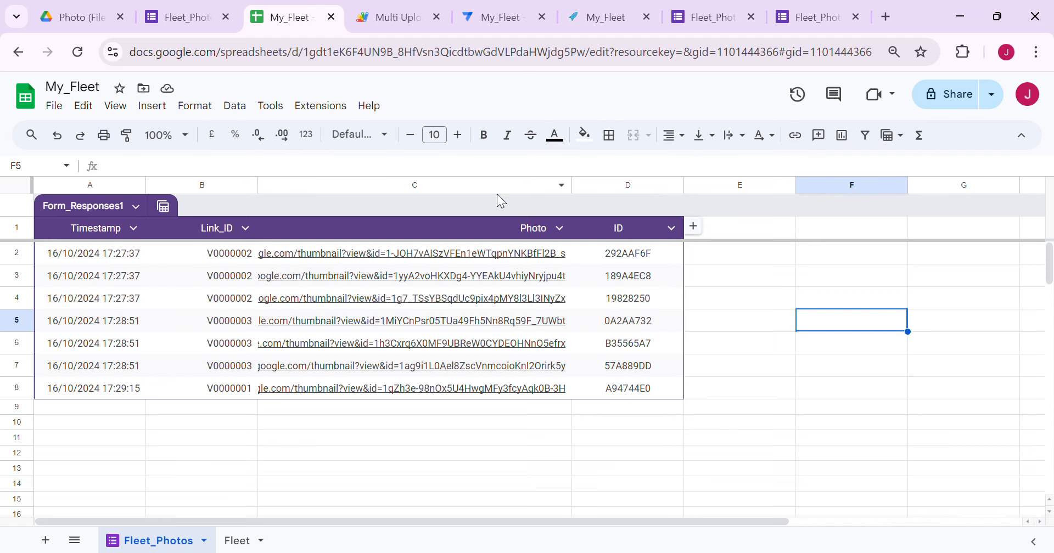
click(502, 27)
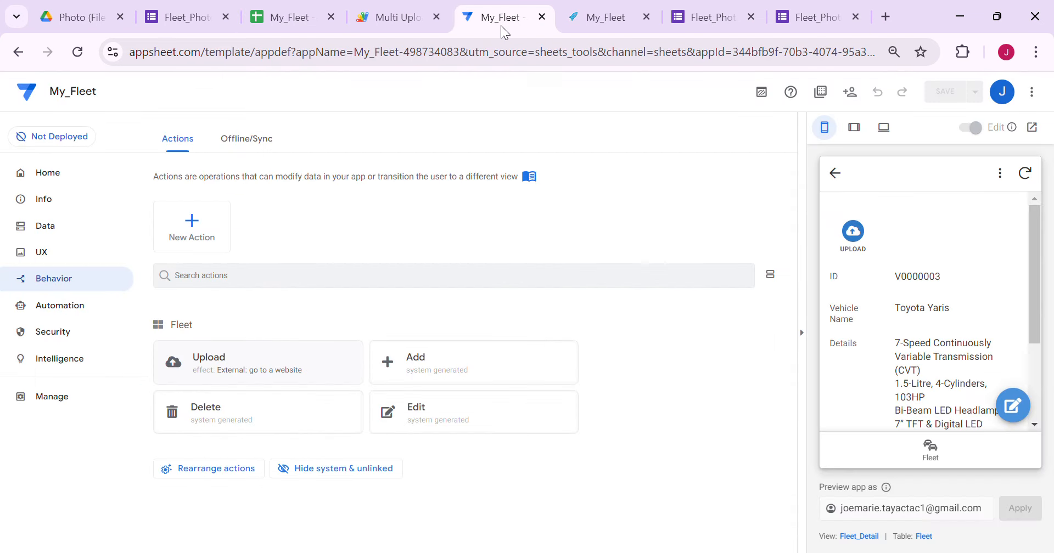
Start a new Google Sheets table from the My_Fleet spreadsheet in the appsheet/data folder
click(60, 231)
click(198, 232)
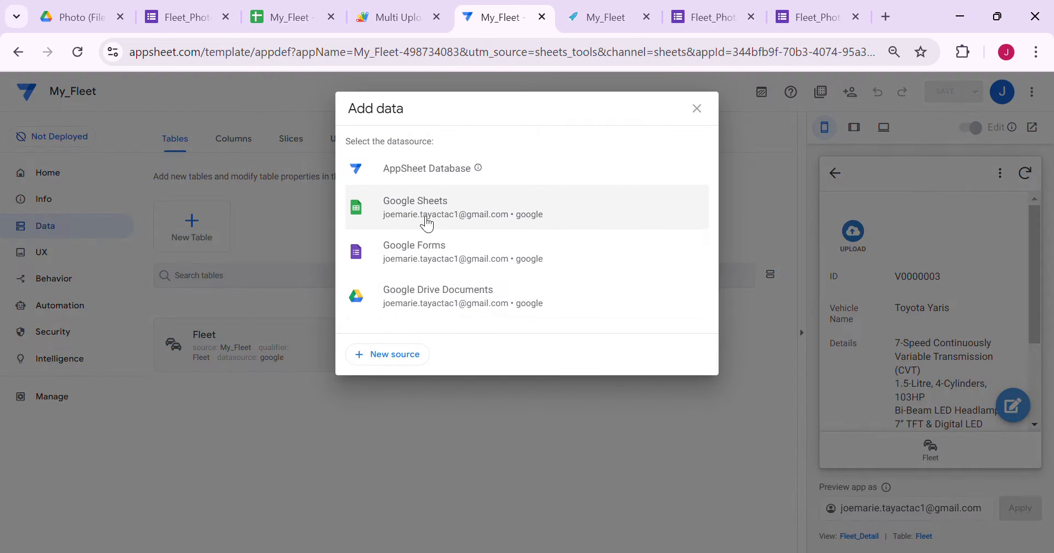
click(426, 220)
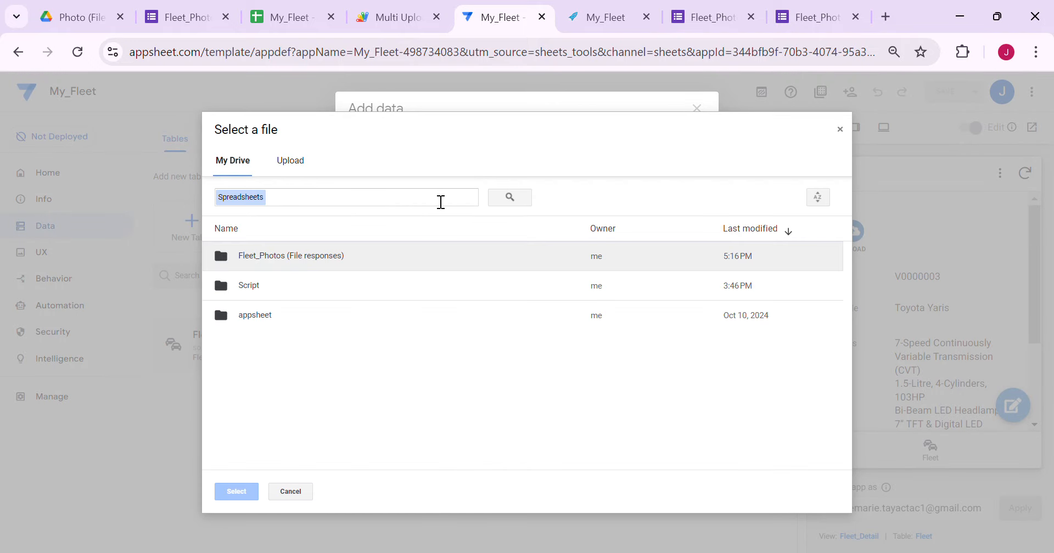
click(309, 318)
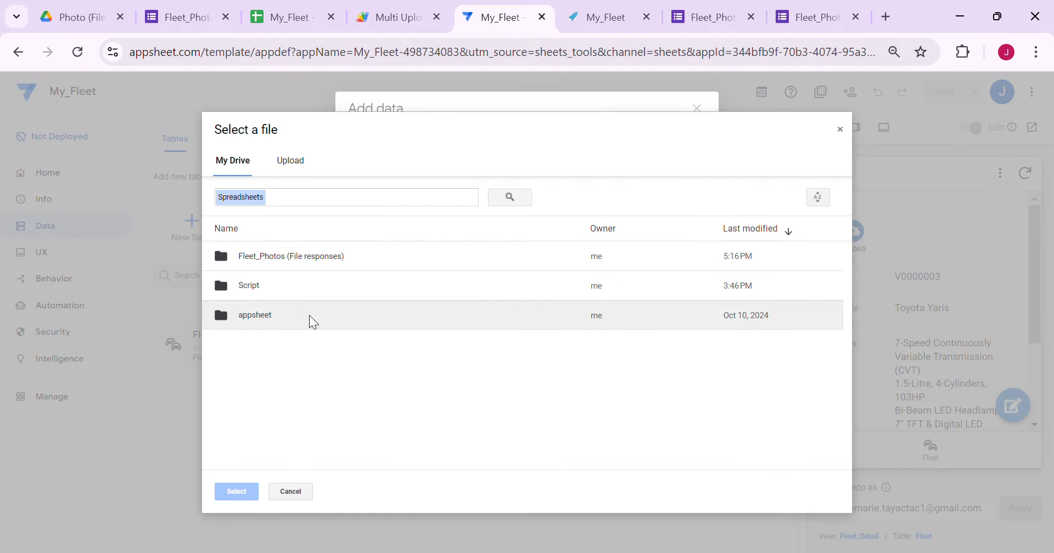
double_click(309, 315)
double_click(300, 271)
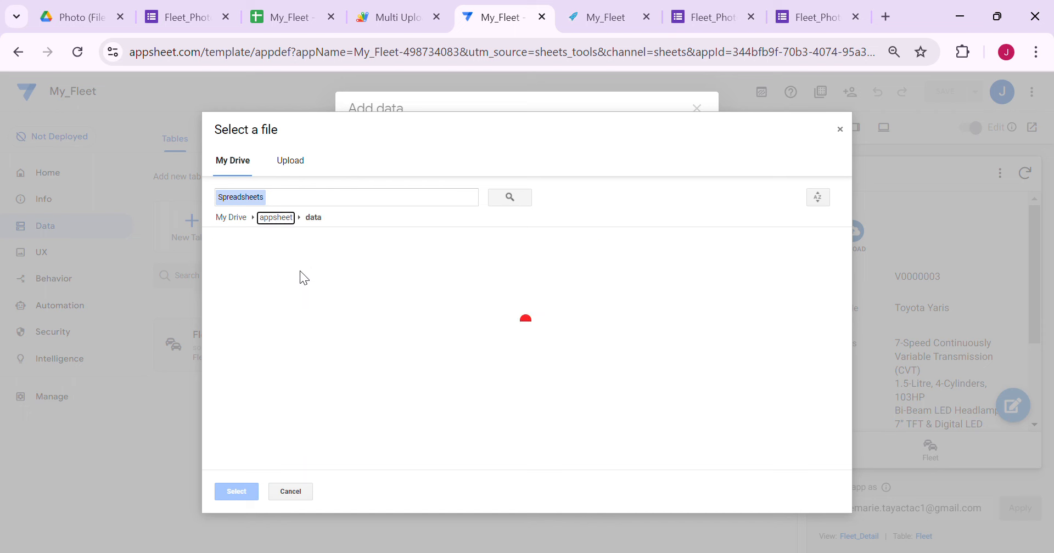
scroll(410, 328, down, 3)
click(247, 370)
double_click(311, 363)
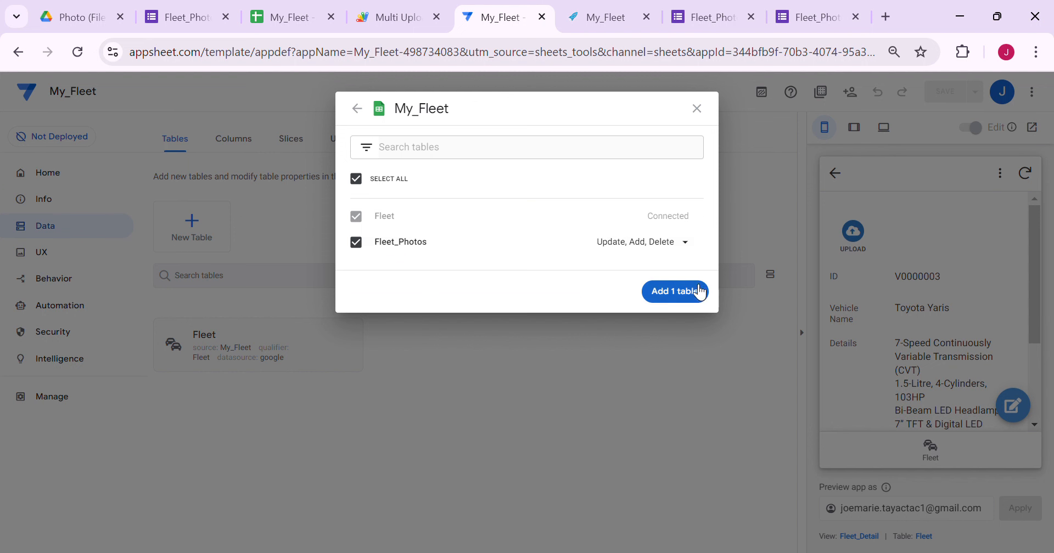
Set Fleet_Photos to delete only and add it to the app
click(680, 246)
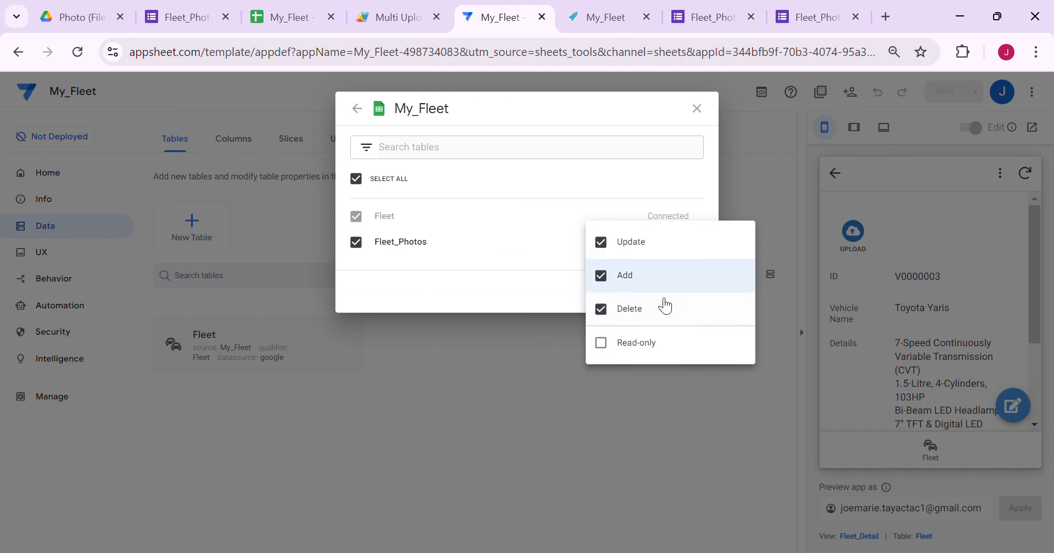
click(651, 275)
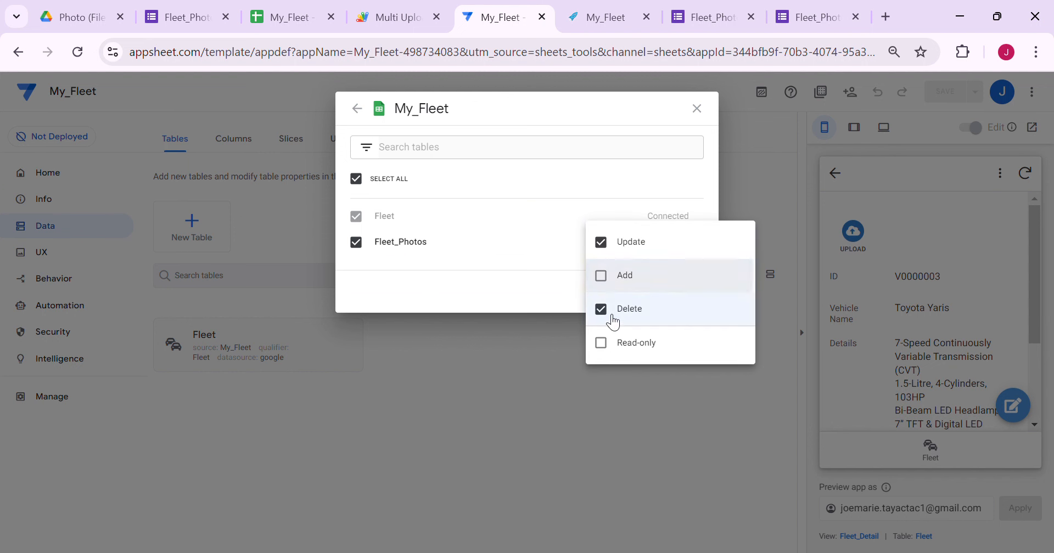
click(631, 243)
click(554, 277)
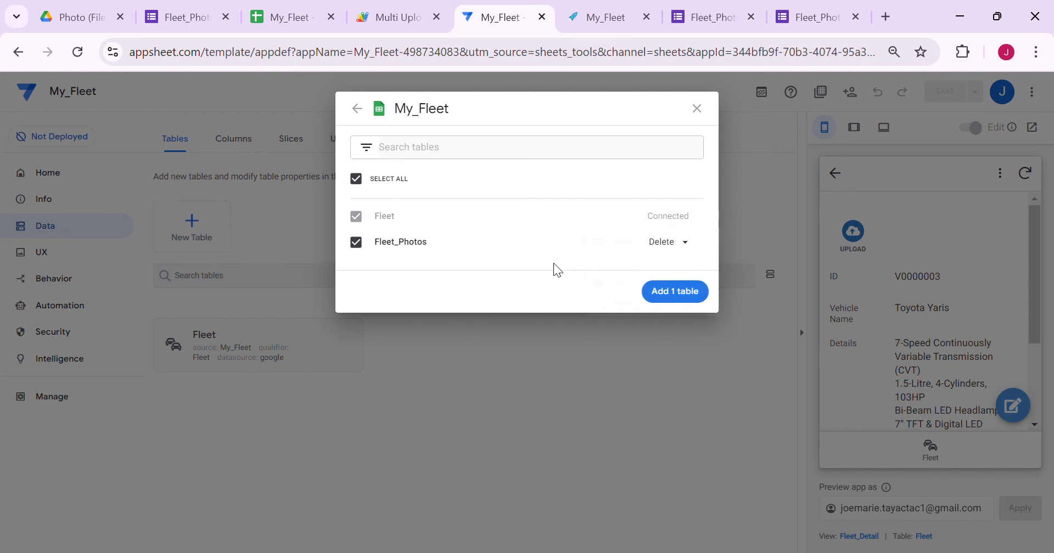
click(684, 295)
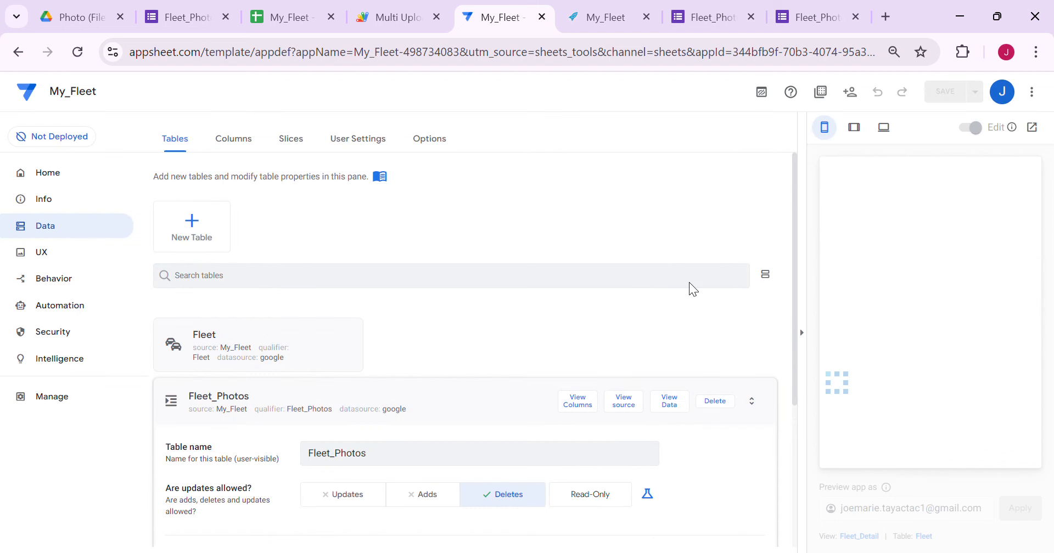
Clear the ID column's UNIQUEID() initial value, make Photo the label, and set its type to Image
click(596, 411)
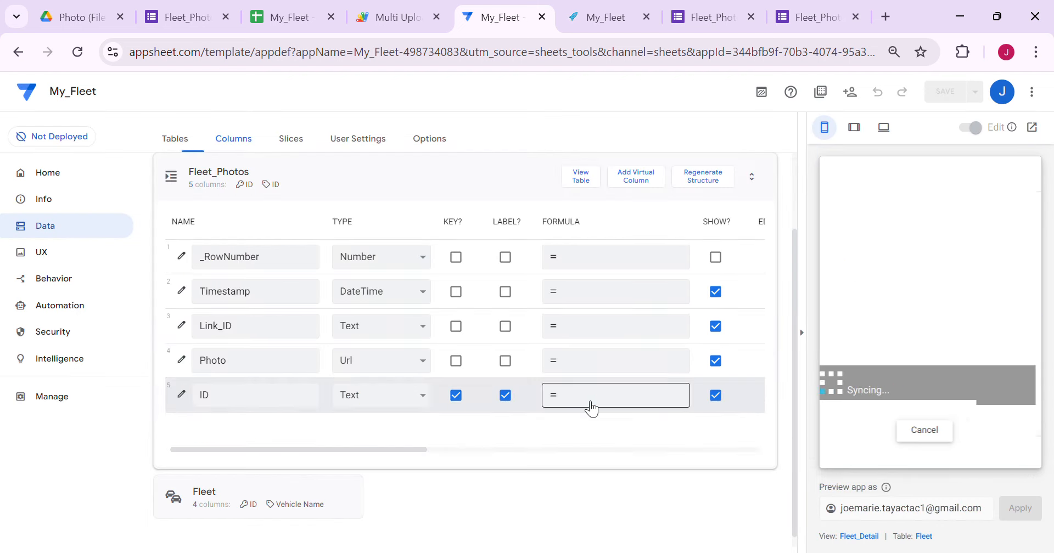
click(813, 338)
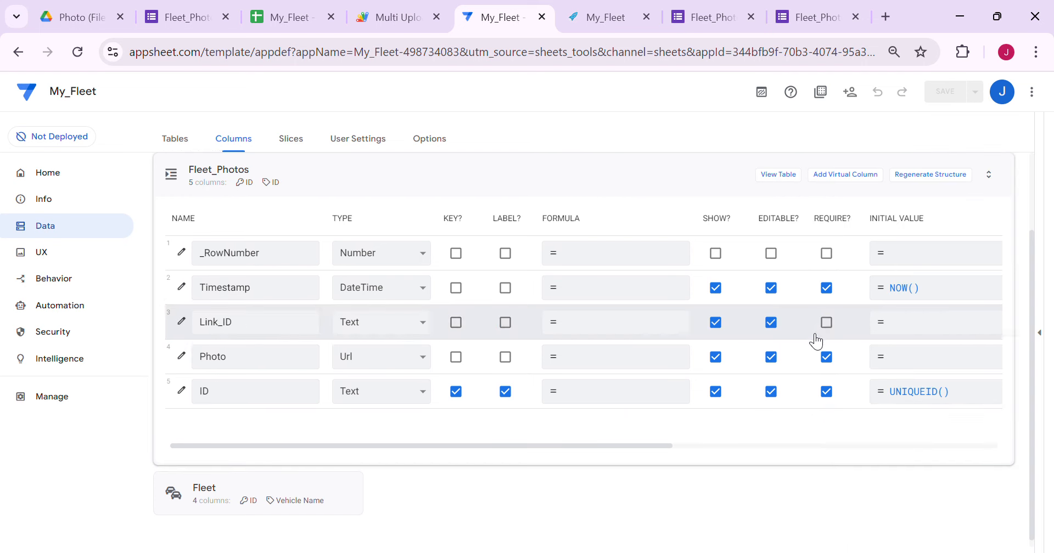
click(942, 400)
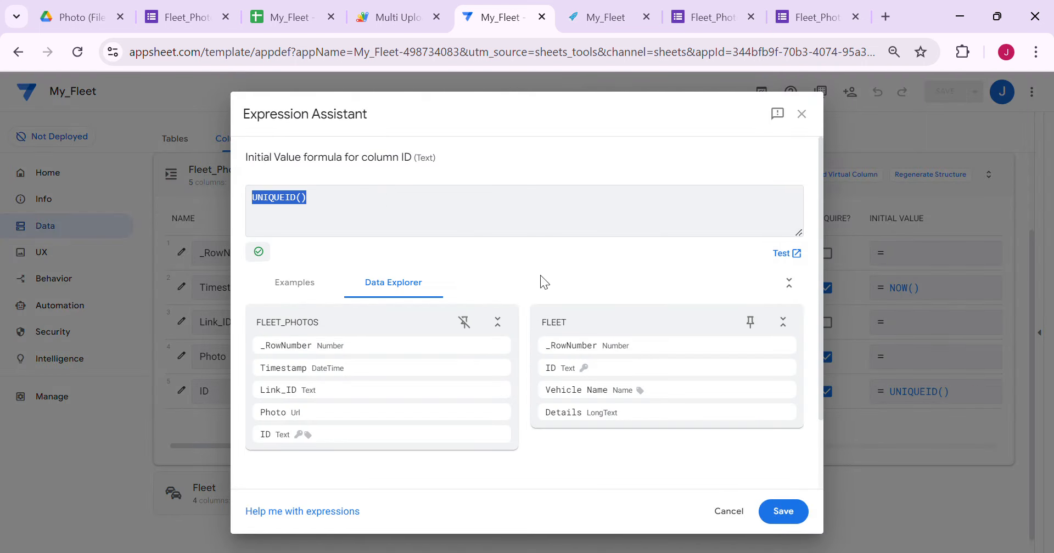
key(BackSpace)
click(796, 515)
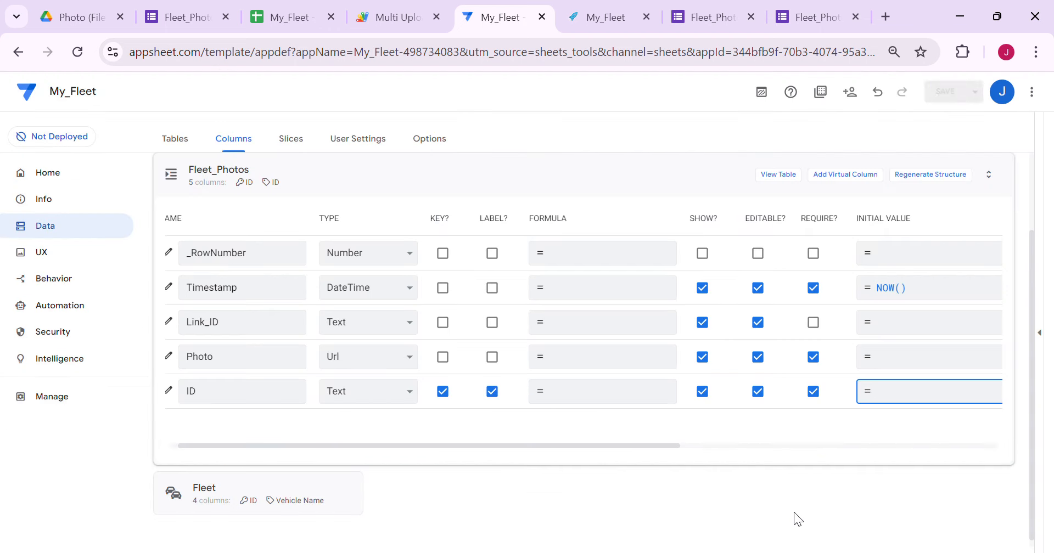
click(491, 358)
click(506, 397)
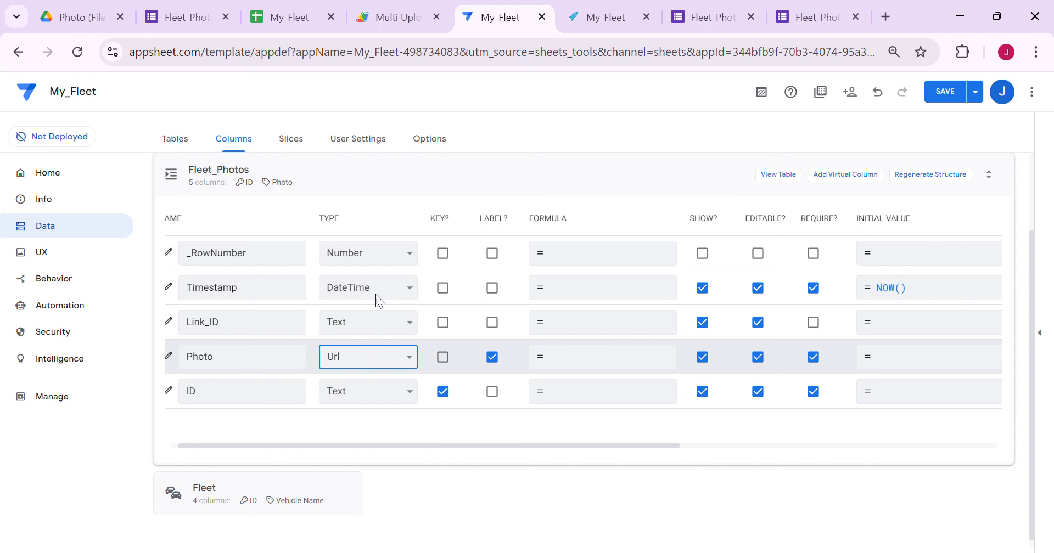
click(373, 163)
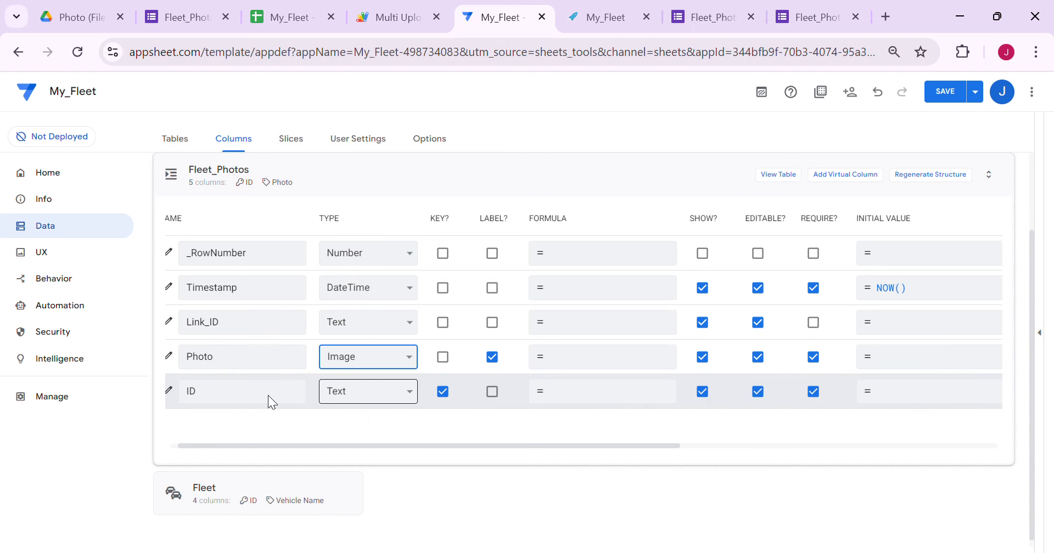
click(377, 322)
Make Link_ID reference the Fleet table as part of it, and save the app
click(370, 206)
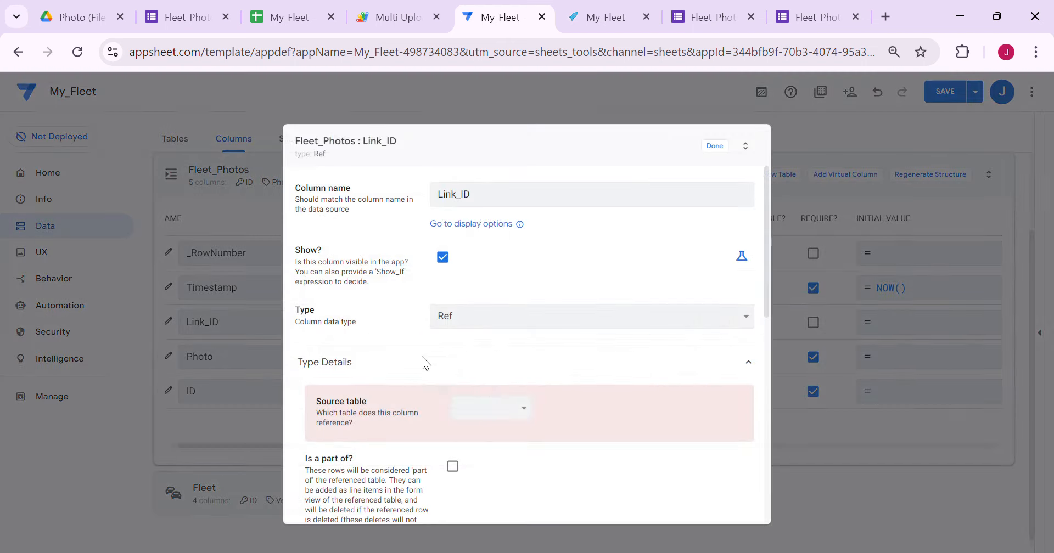
click(517, 446)
click(453, 444)
click(715, 146)
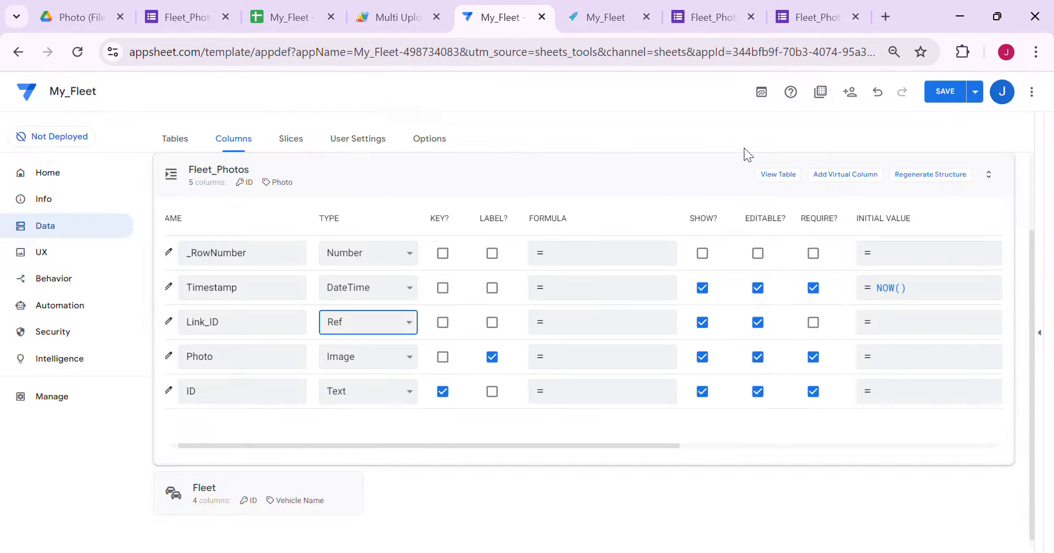
click(958, 91)
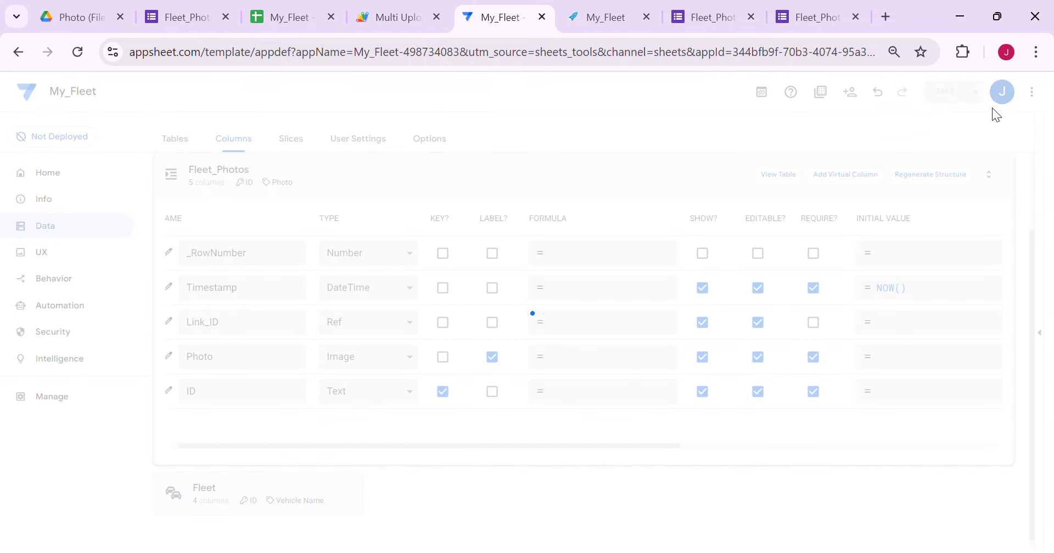
Check the Fleet_Photos sheet, then view the Fleet table's columns including Related Fleet_Photos
click(285, 18)
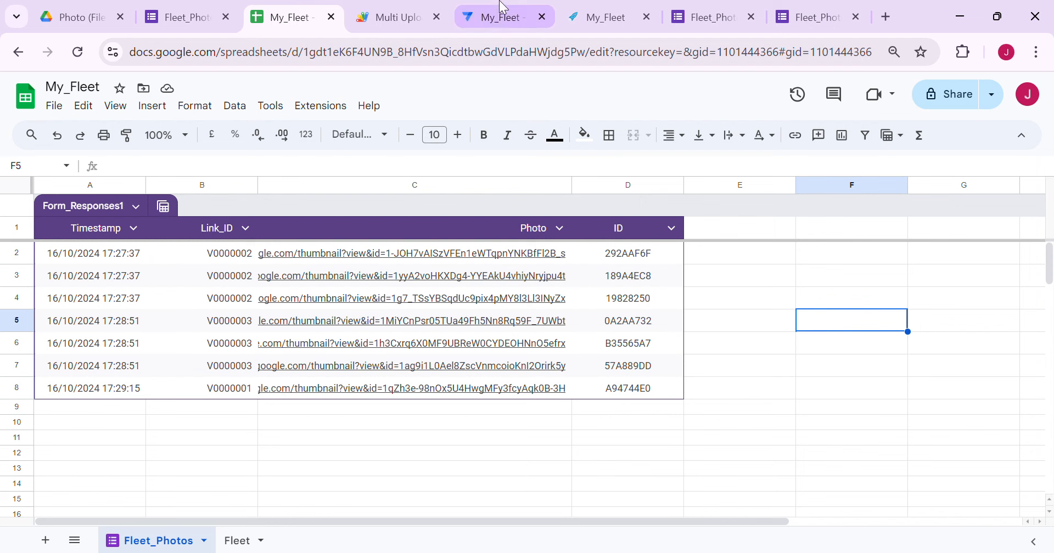
click(503, 17)
click(1041, 336)
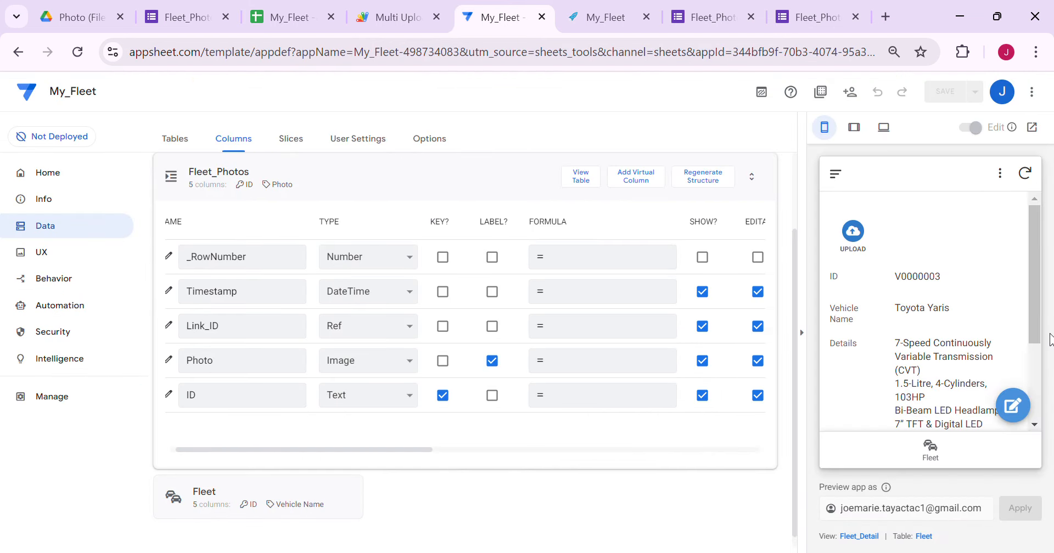
click(185, 146)
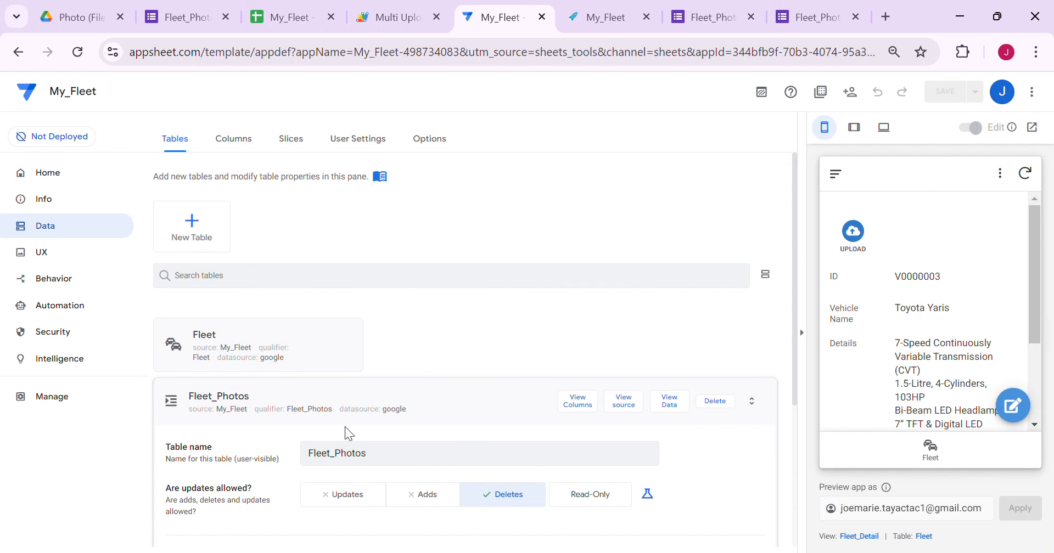
click(493, 347)
click(579, 178)
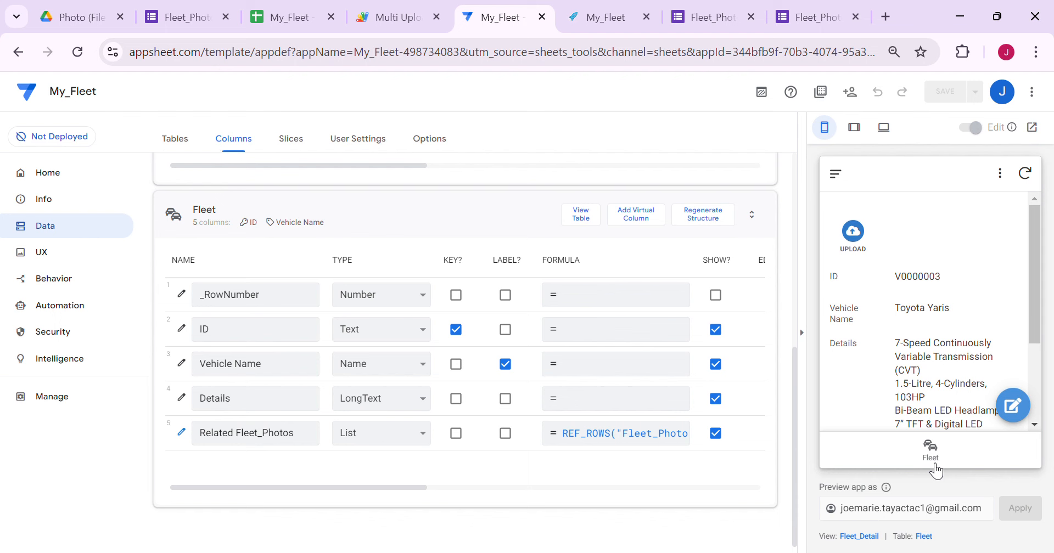
Add Related Fleet_Photos side-by-side to the Fleet_Detail column order and save
click(876, 540)
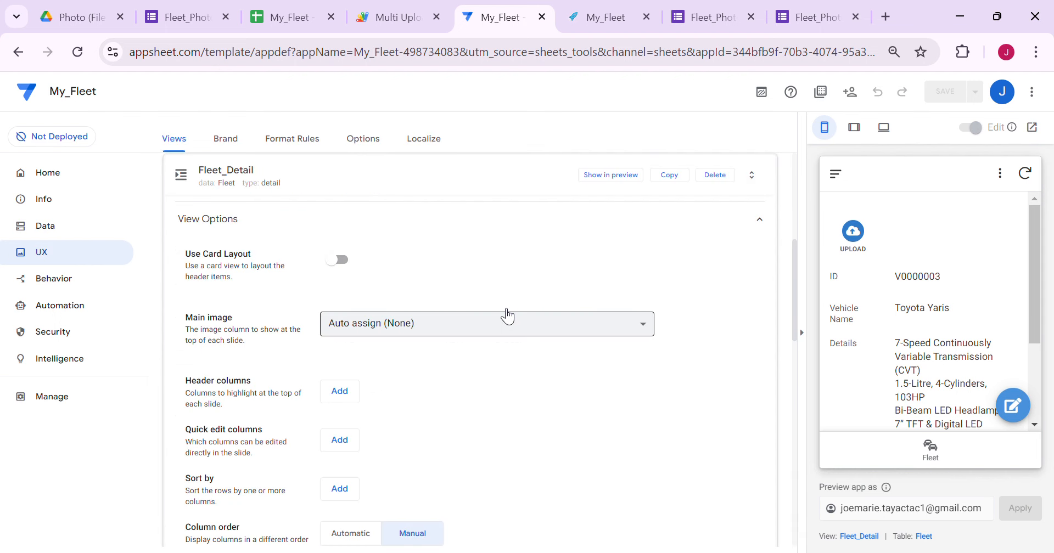
scroll(515, 316, down, 5)
click(590, 316)
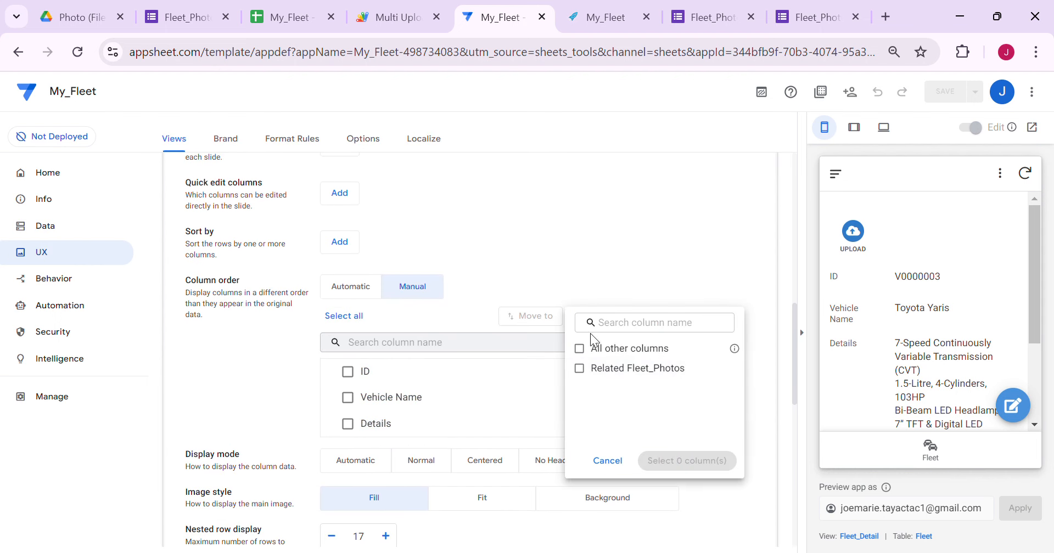
click(625, 368)
click(688, 461)
scroll(900, 319, down, 5)
click(954, 91)
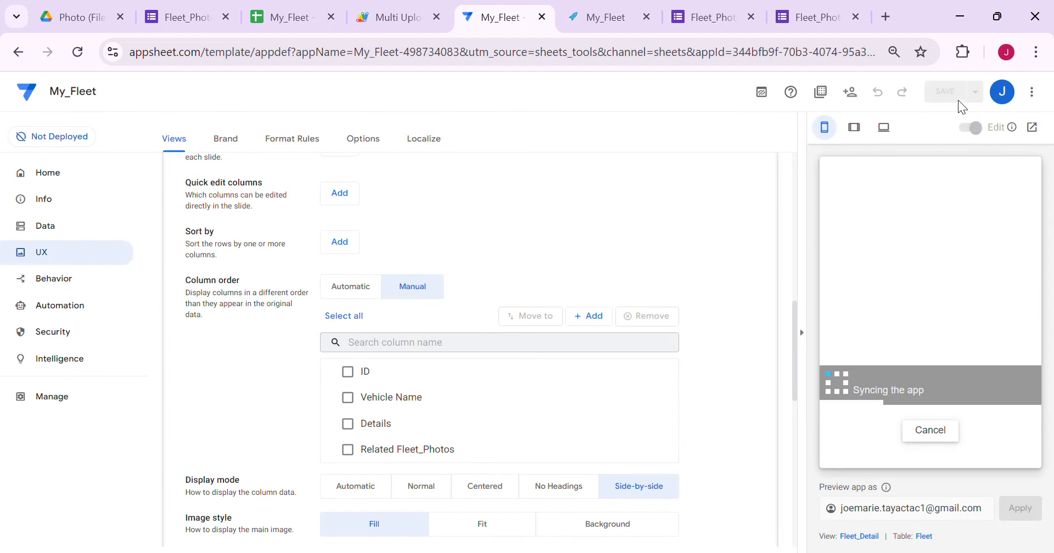
Preview the app in tablet layout and open the Fleet_Photos_Inline view settings
click(853, 128)
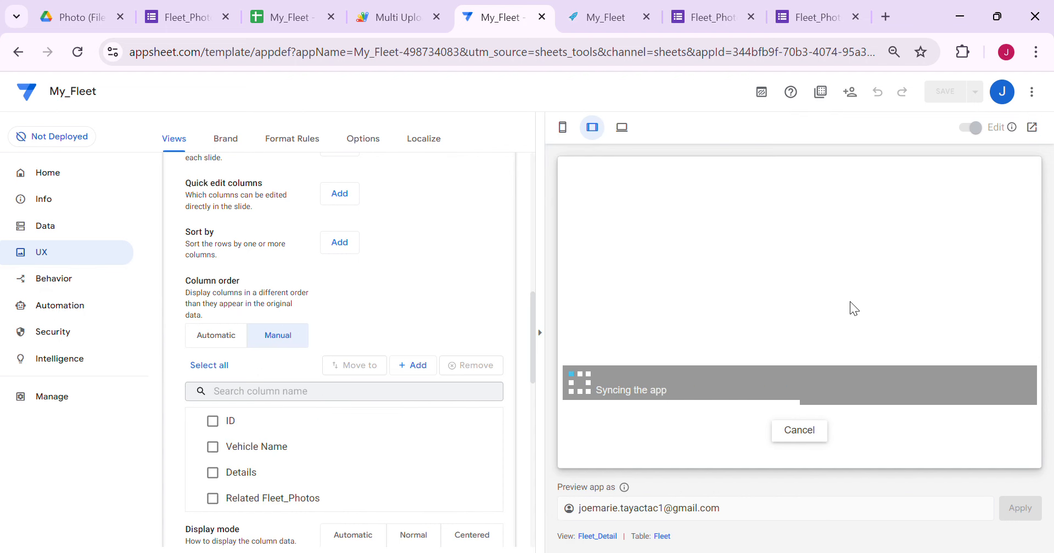
scroll(970, 384, down, 2)
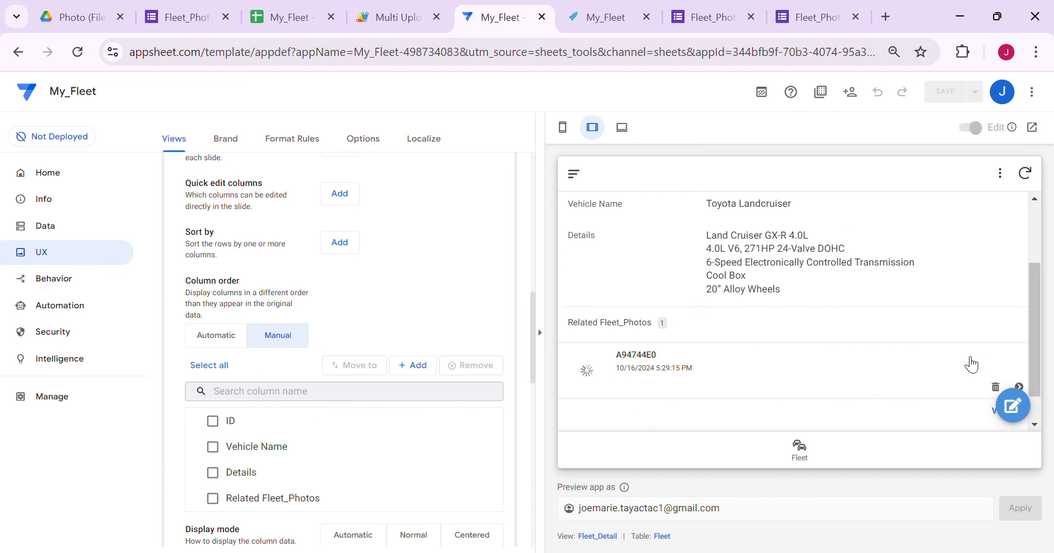
click(1005, 379)
click(623, 536)
scroll(409, 279, down, 3)
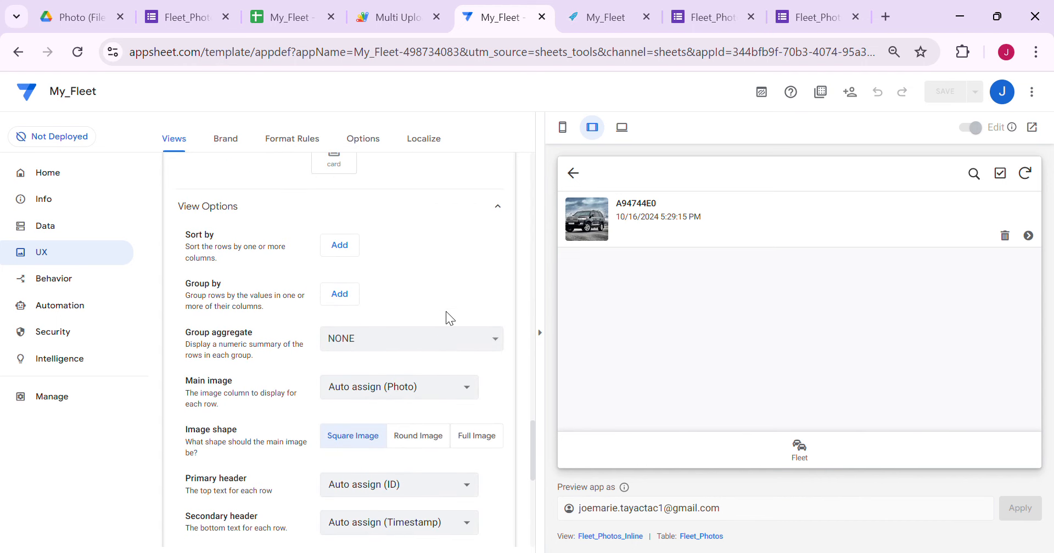
Add a sort order to the inline photo list and turn off its action bar
click(345, 250)
scroll(409, 379, down, 3)
scroll(352, 384, down, 4)
click(340, 304)
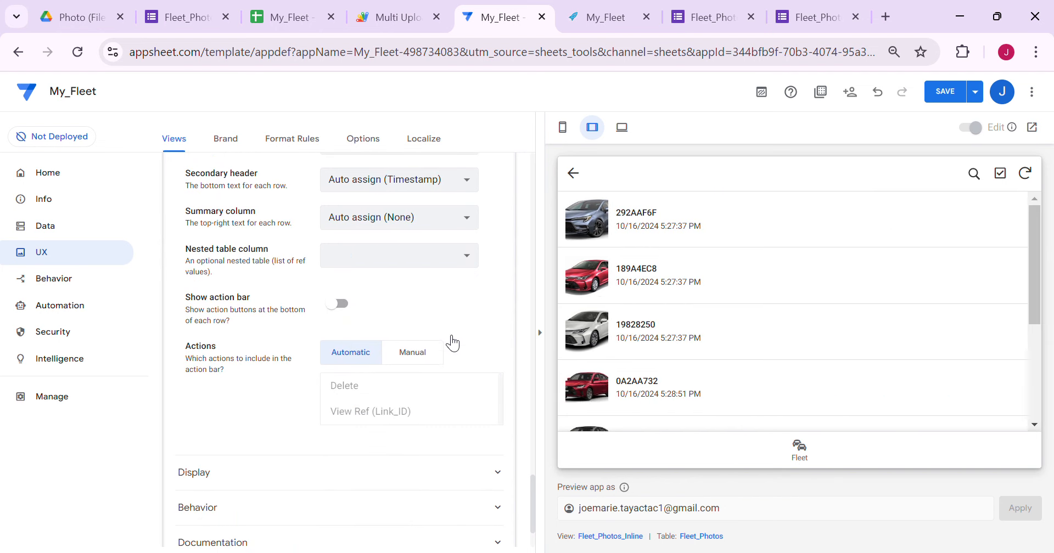
scroll(417, 351, up, 5)
Set primary header None, secondary header Timestamp, and summary column None
click(398, 393)
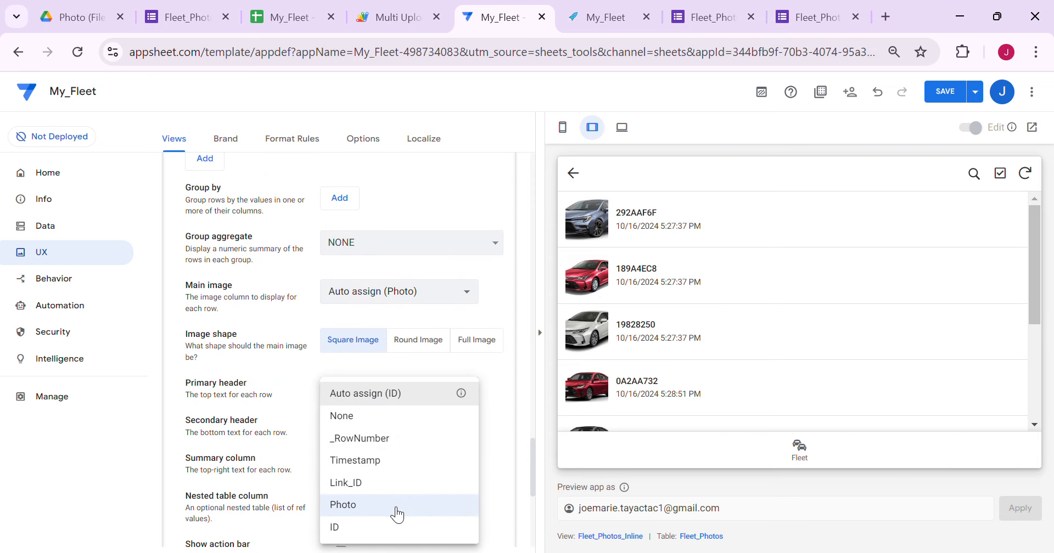
click(382, 418)
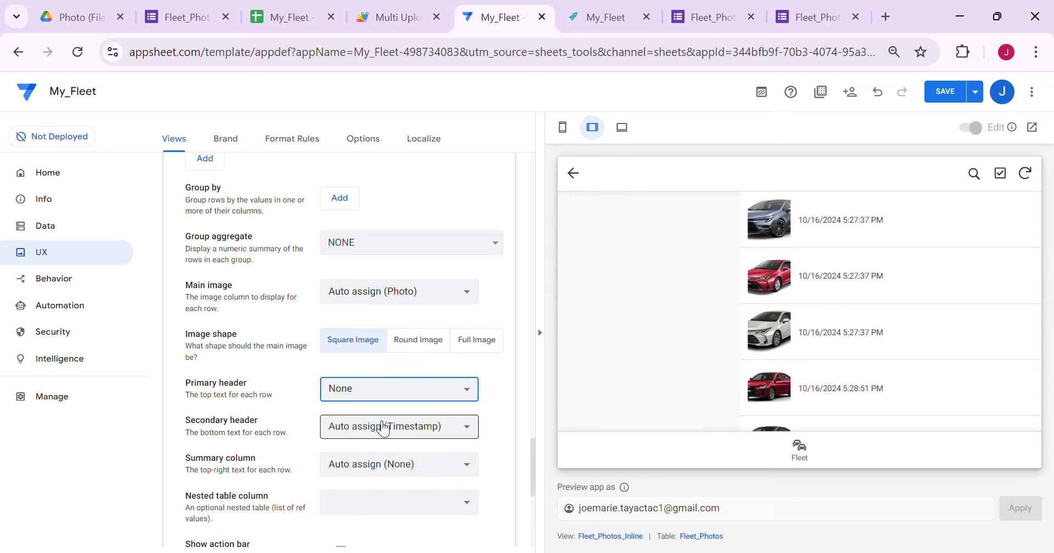
click(392, 426)
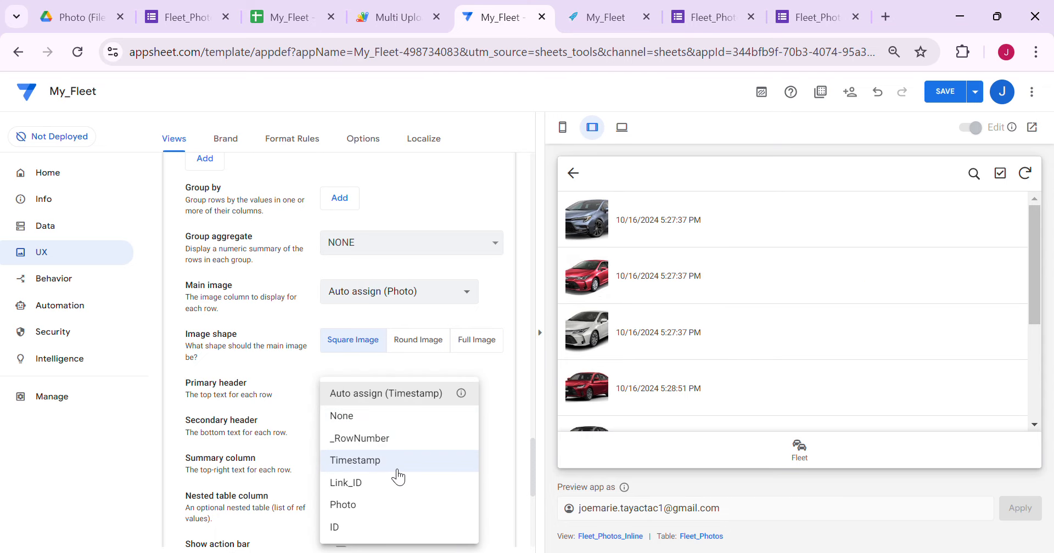
click(394, 465)
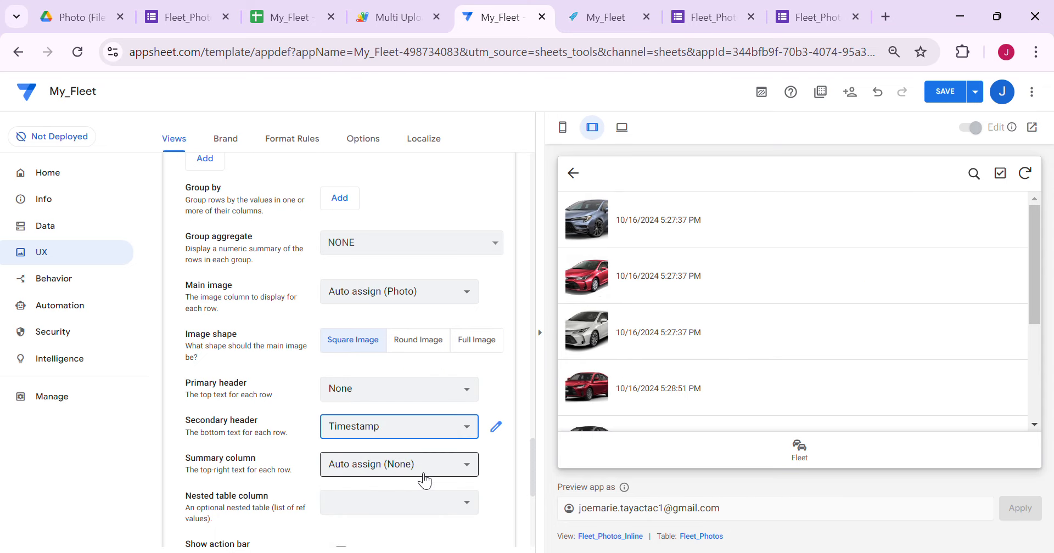
click(411, 471)
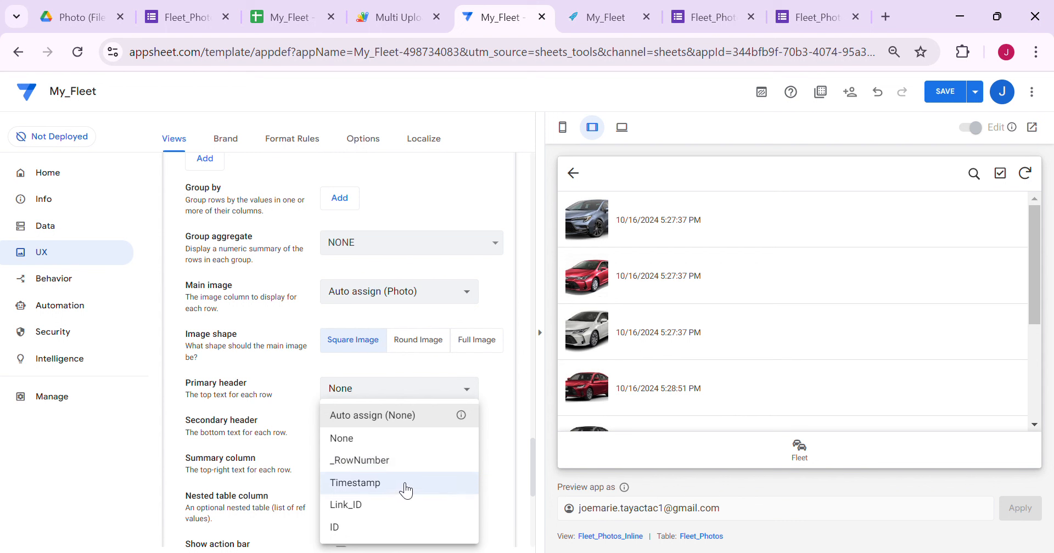
click(395, 440)
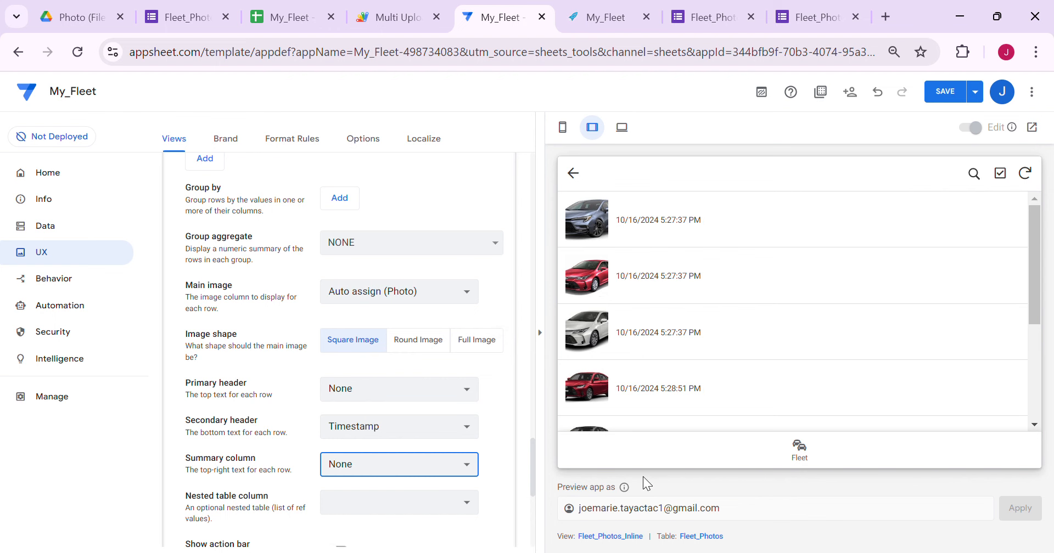
click(712, 538)
Set the Timestamp column to ignore seconds and use long date format, then save
click(324, 188)
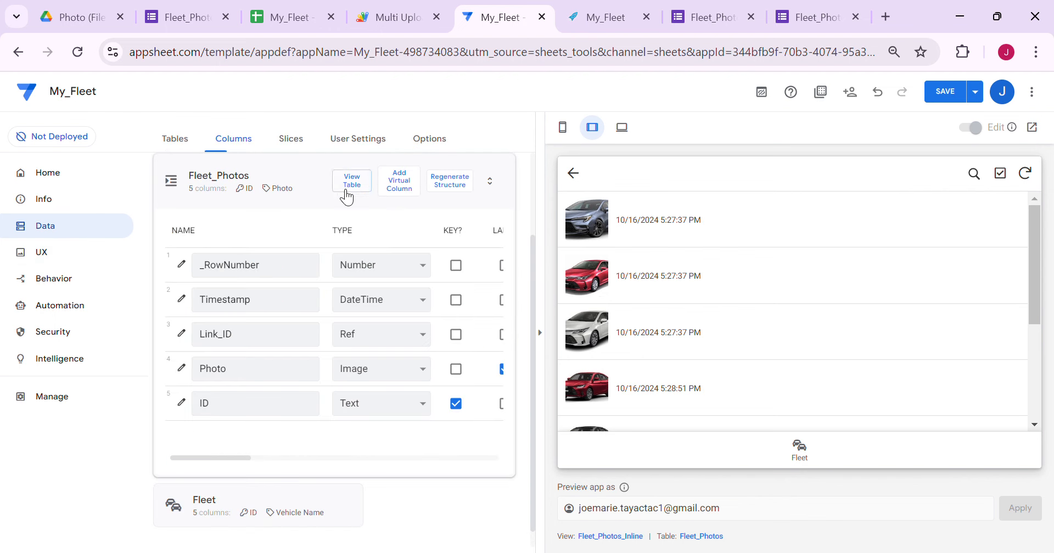
click(181, 298)
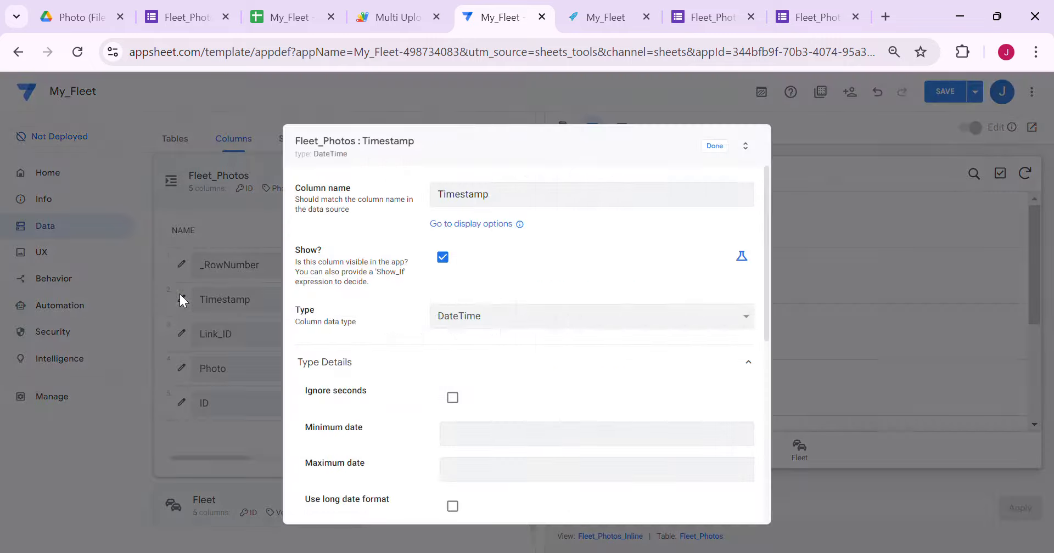
click(464, 397)
click(460, 505)
click(727, 152)
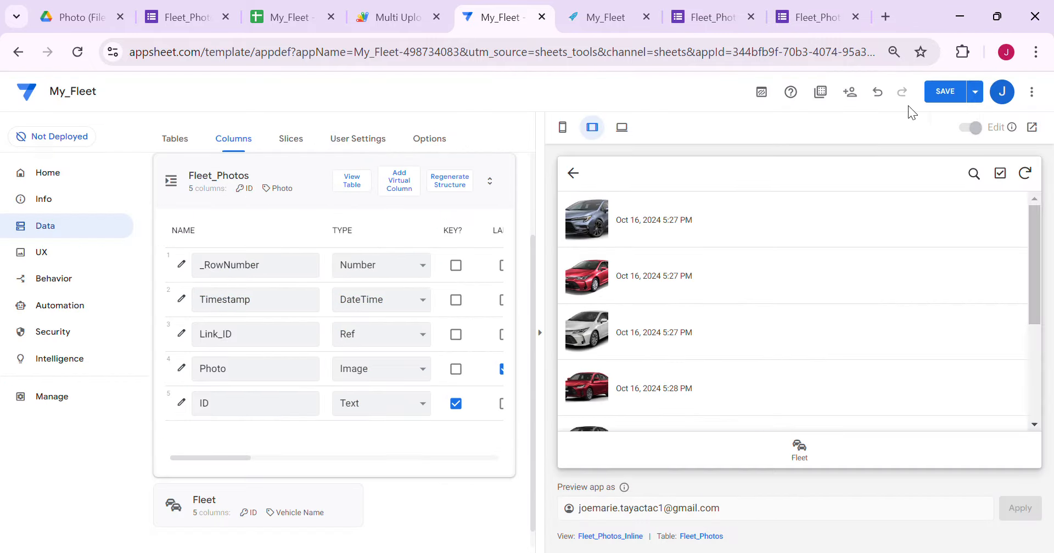
click(954, 91)
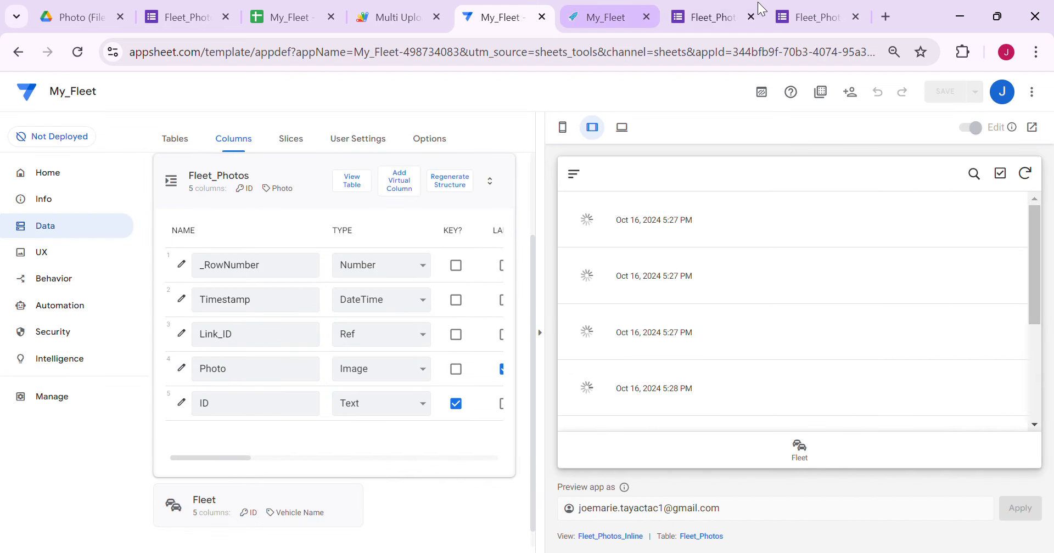
click(607, 20)
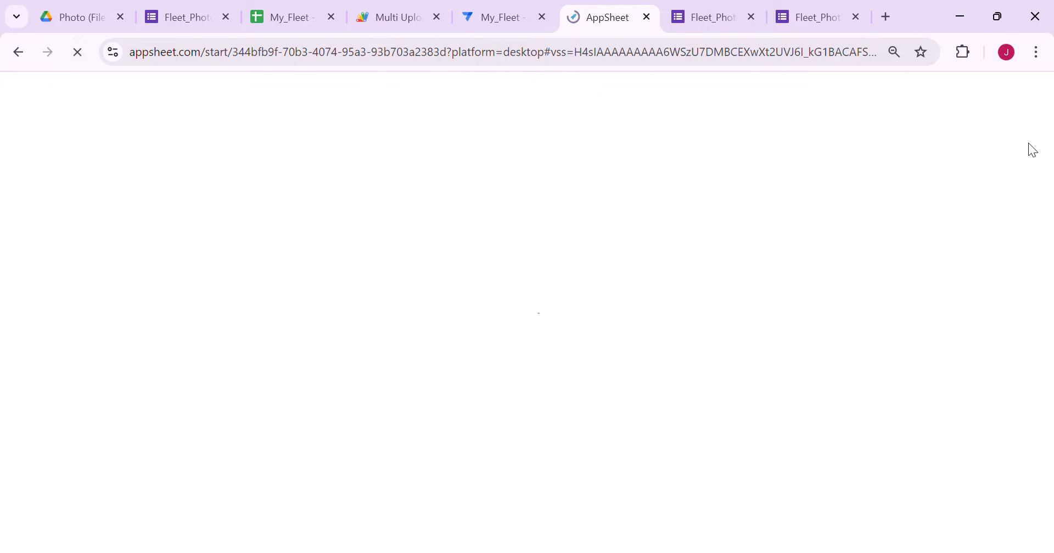
Close the Landcruiser details, open Toyota Corolla, and launch its V0000002 photo upload form
click(1039, 122)
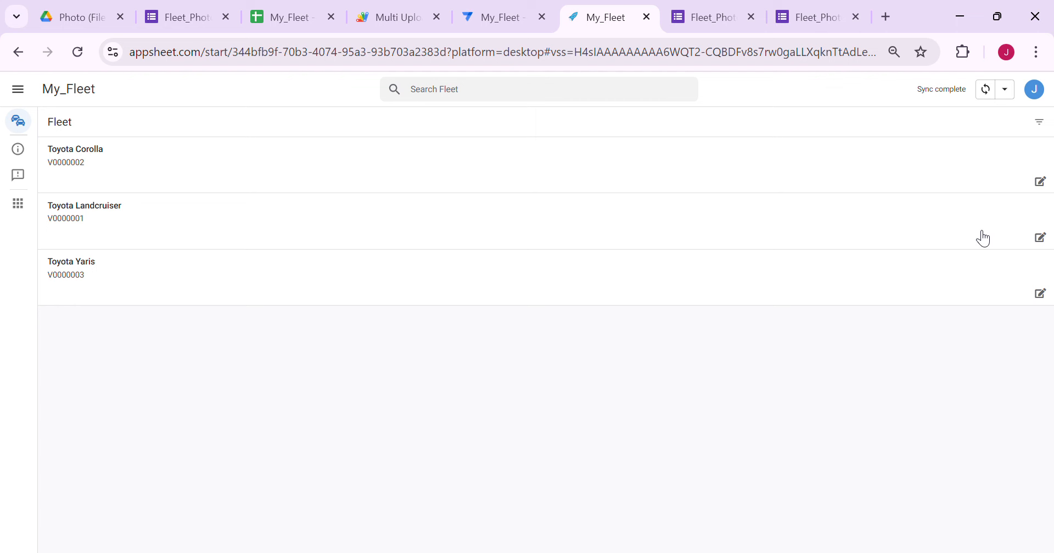
click(271, 149)
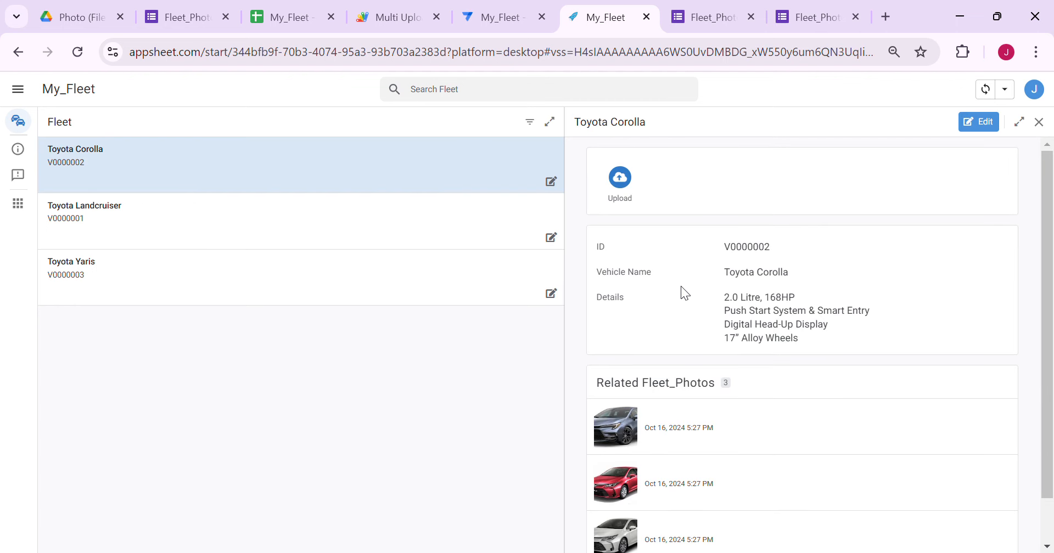
scroll(702, 340, down, 2)
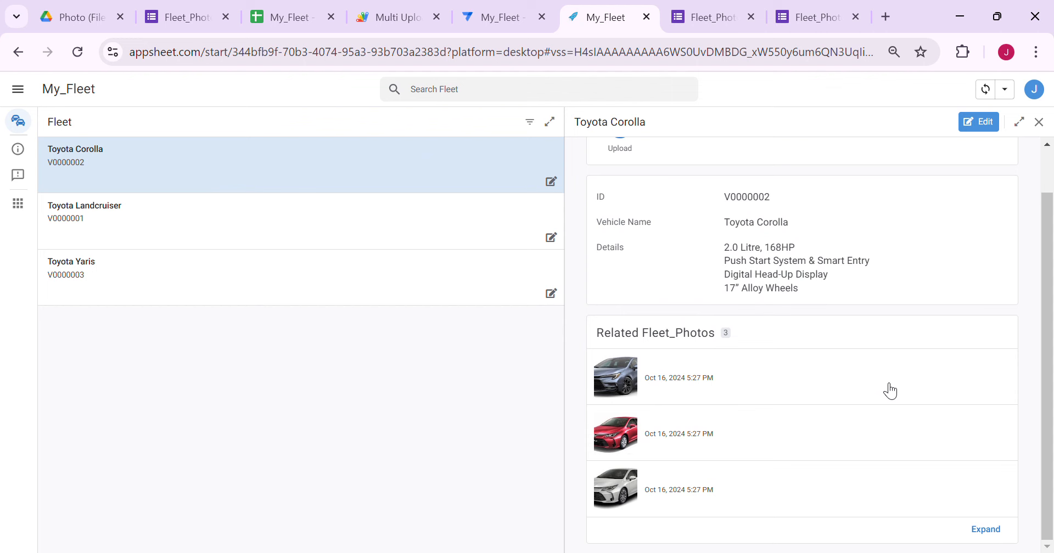
scroll(889, 477, up, 2)
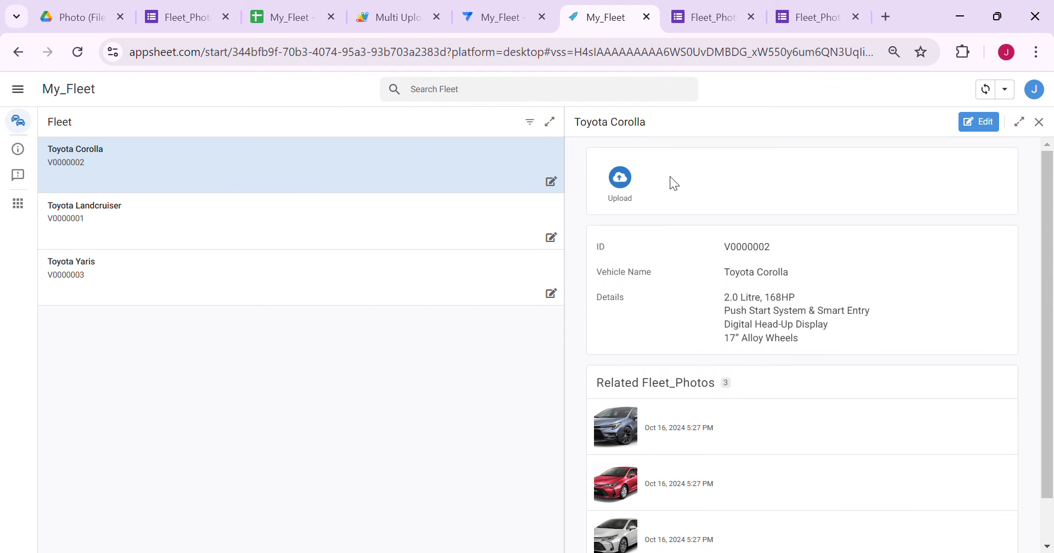
click(620, 179)
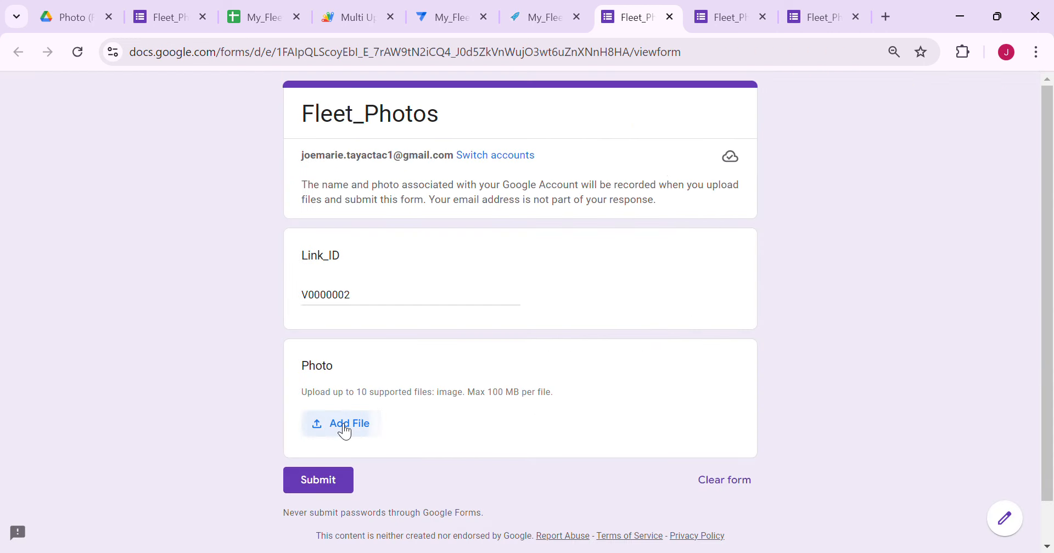
Begin attaching Corolla_White.jpg as the photo for vehicle V0000002 in the Fleet_Photos form
click(344, 428)
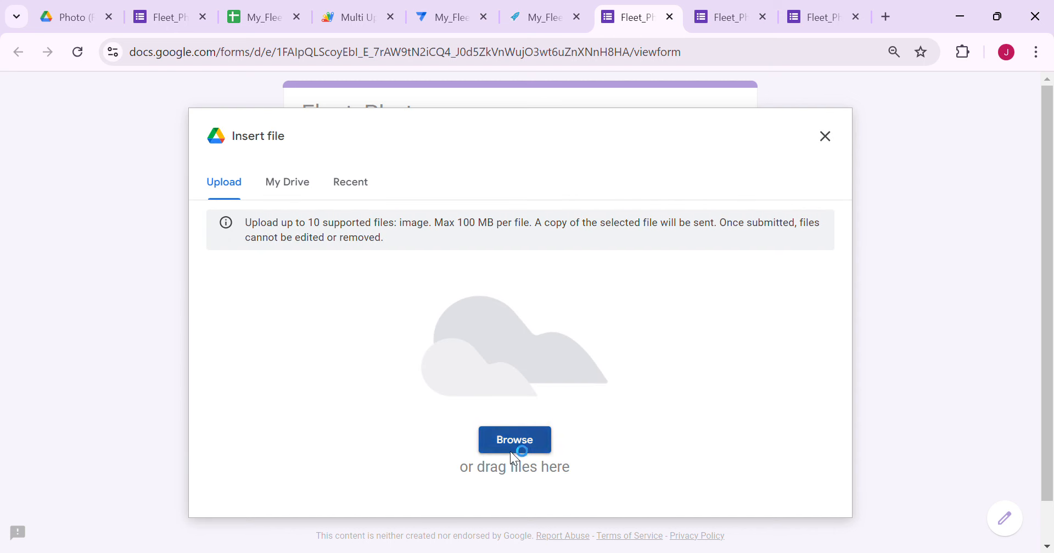